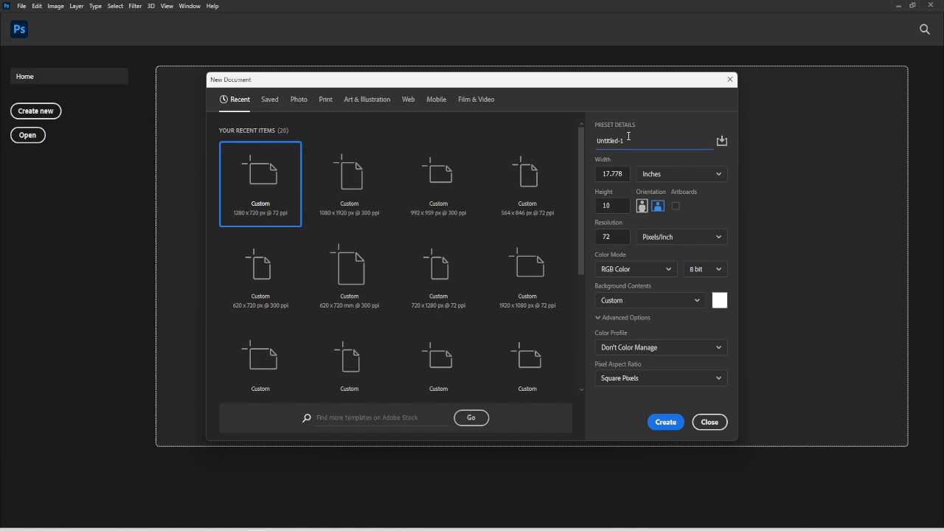
Step: Create a landscape document named "wall design", 180 inches wide and 120 inches high, at 300 pixels per inch
left_click_drag(626, 141, 616, 141)
type("wall design")
left_click(622, 175)
double_click(625, 175)
type("180")
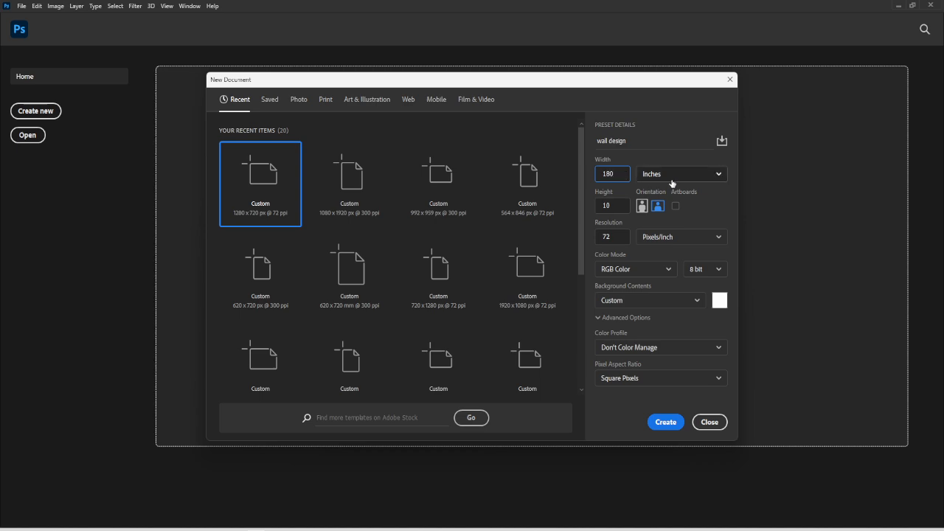
left_click(615, 207)
double_click(615, 207)
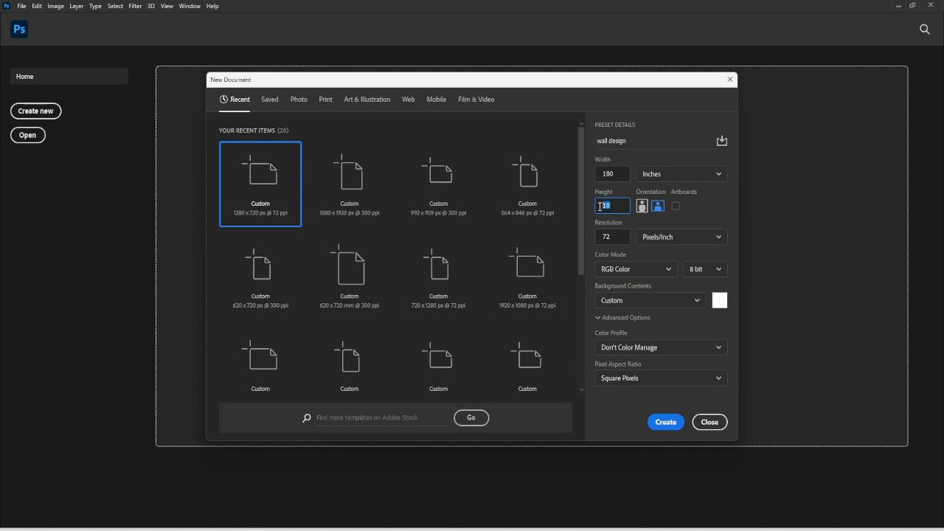
type("12")
left_click(660, 209)
left_click_drag(617, 239, 599, 239)
left_click(666, 422)
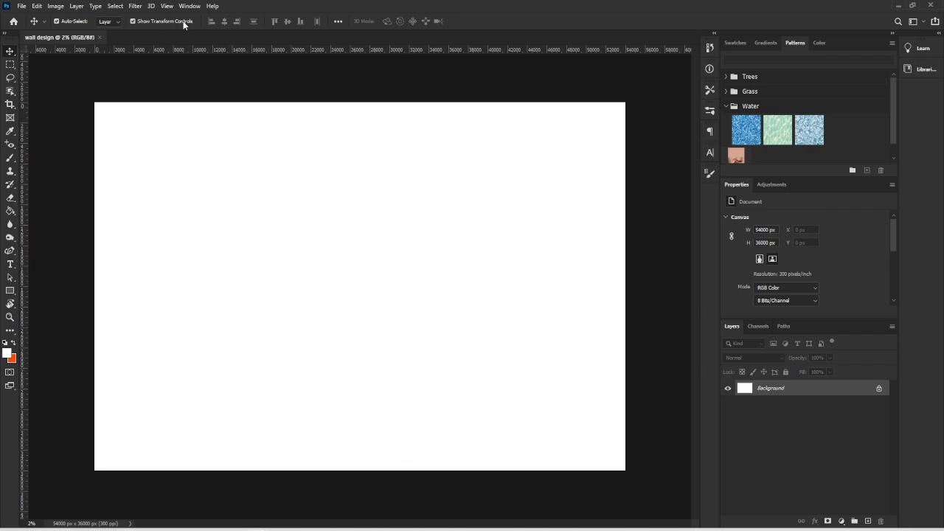
Step: Add a guide layout to the canvas with a bottom margin of 36 inches
left_click(166, 6)
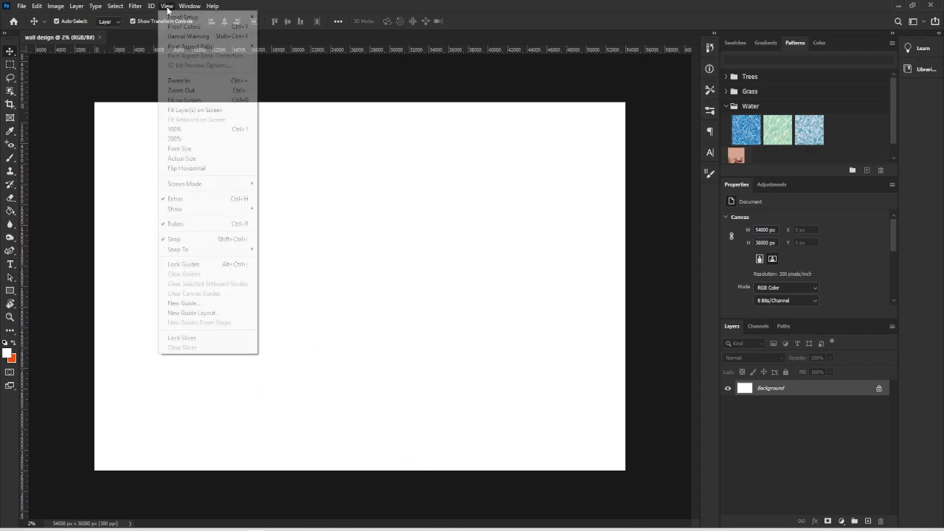
left_click(221, 313)
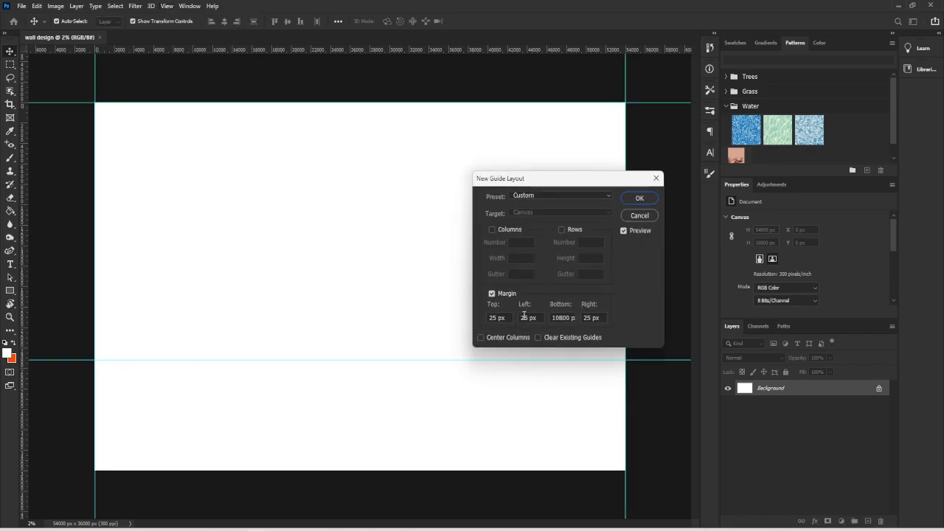
double_click(570, 317)
type("36")
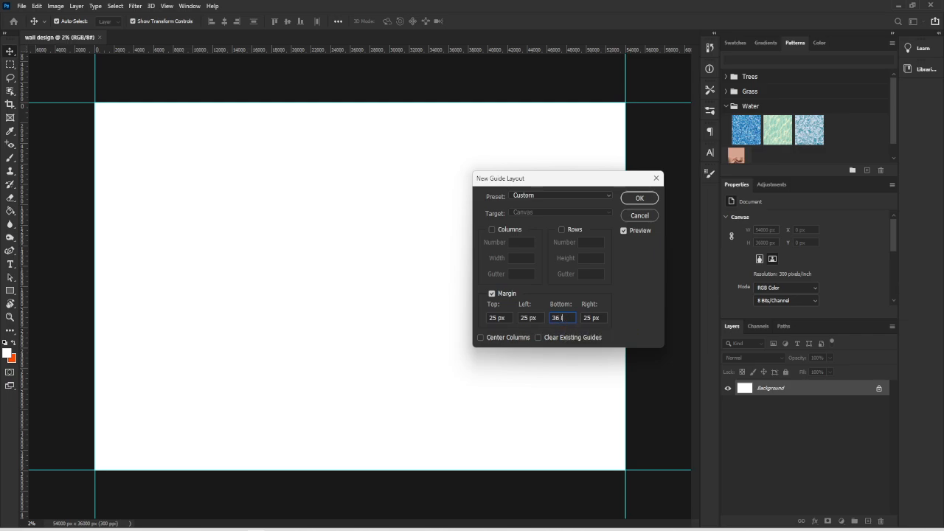
type(" inch")
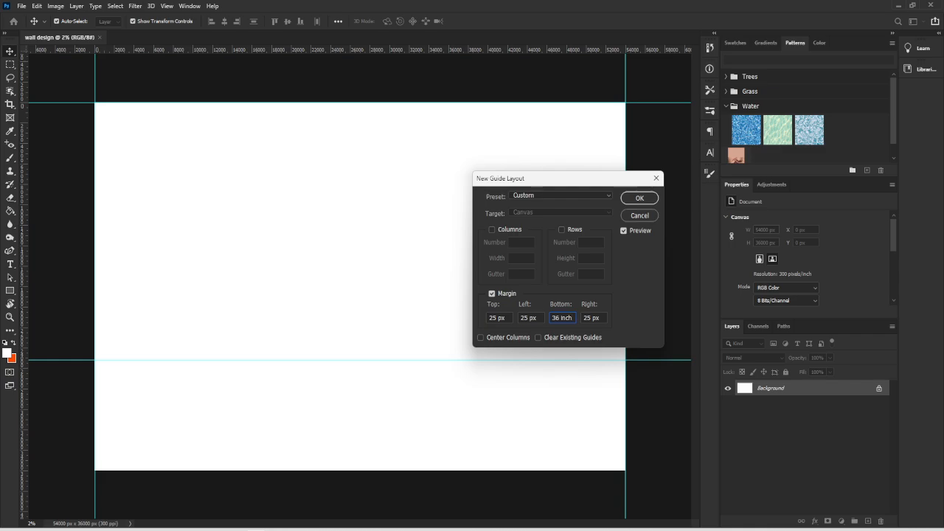
key("Return")
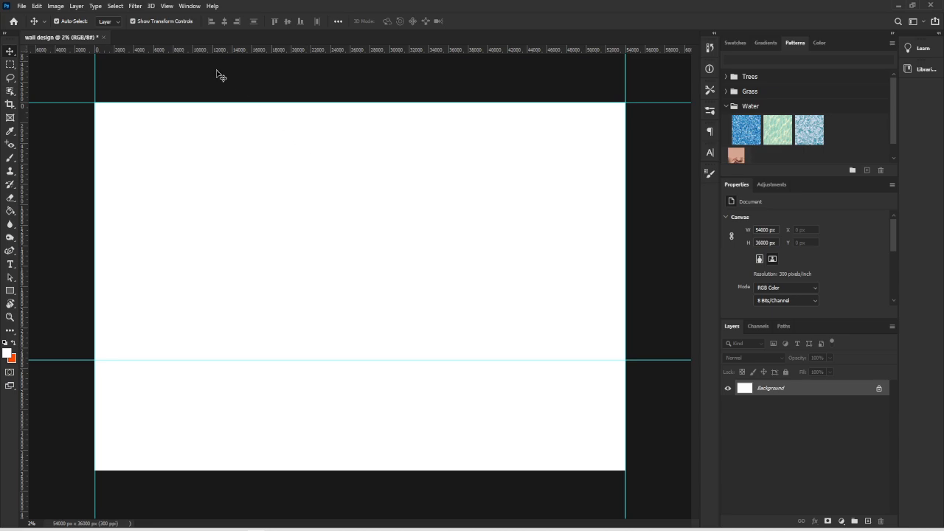
Step: Add another guide layout with the top margin set to 36 inches
left_click(168, 6)
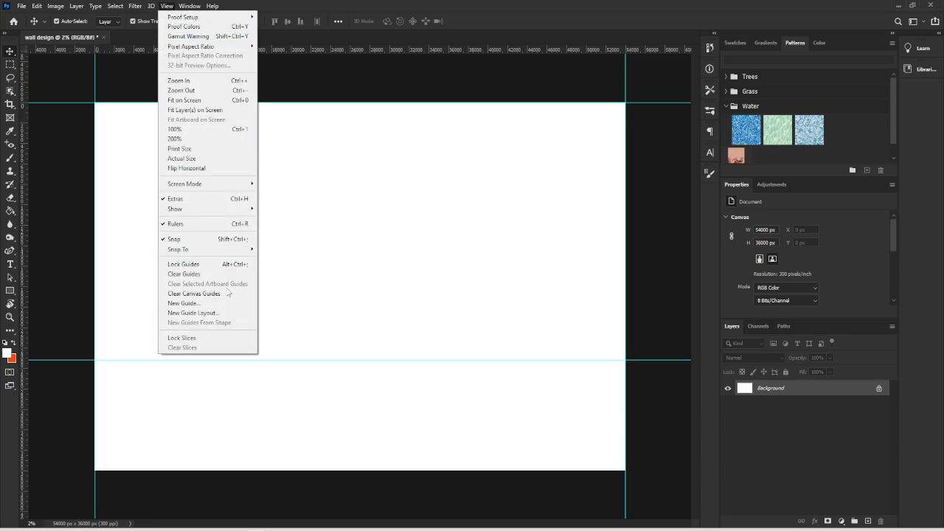
left_click(235, 313)
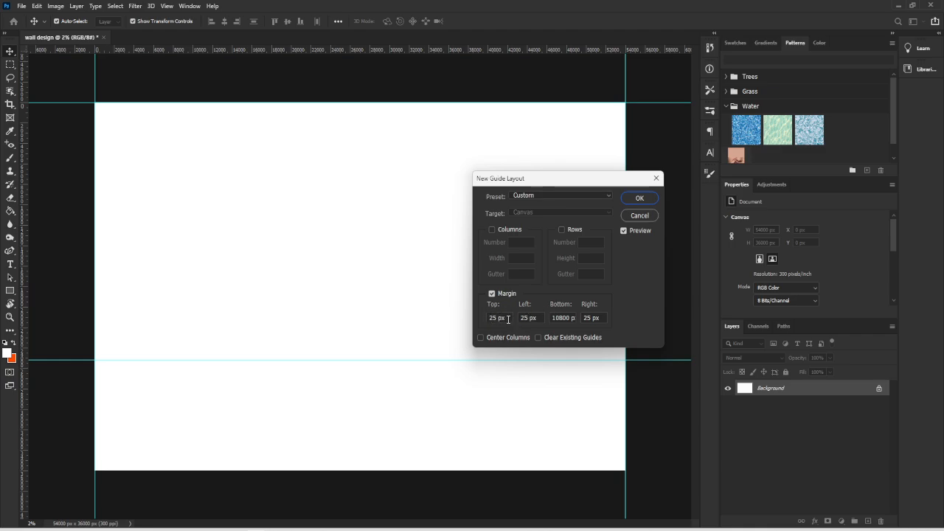
left_click_drag(508, 318, 477, 319)
type("36 in")
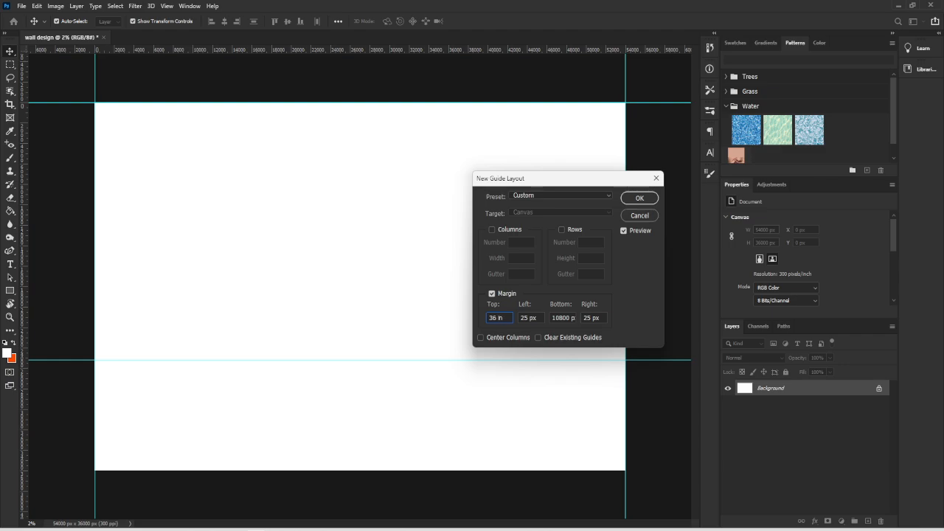
type("ch")
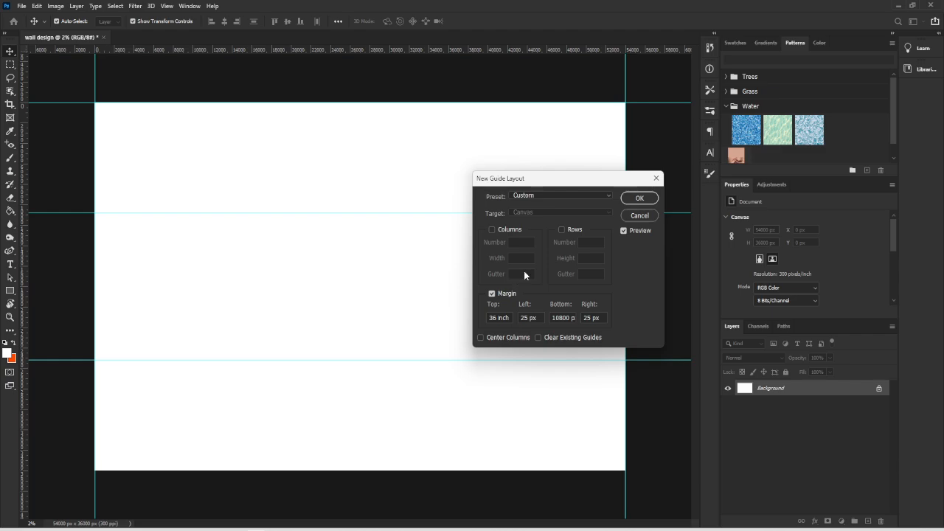
left_click(641, 198)
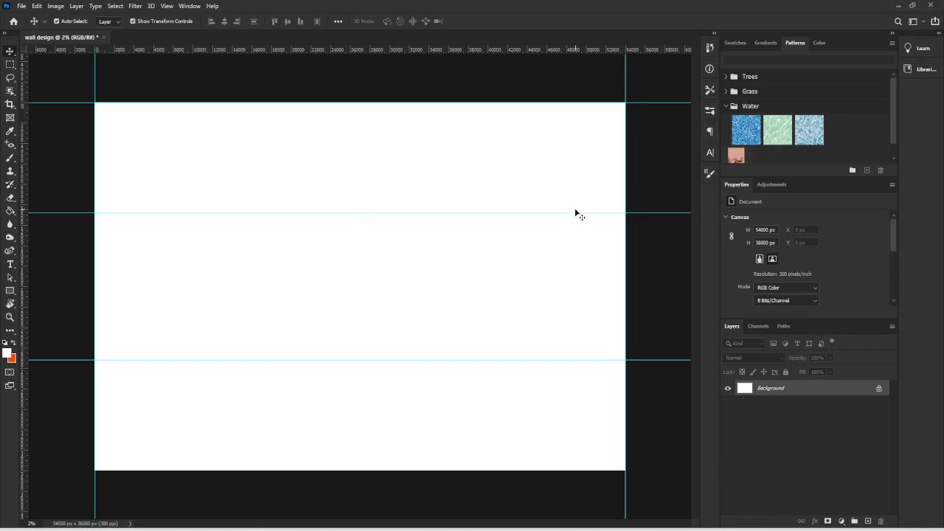
Step: Add a guide layout with two columns separated by a 42-inch gutter
left_click(167, 6)
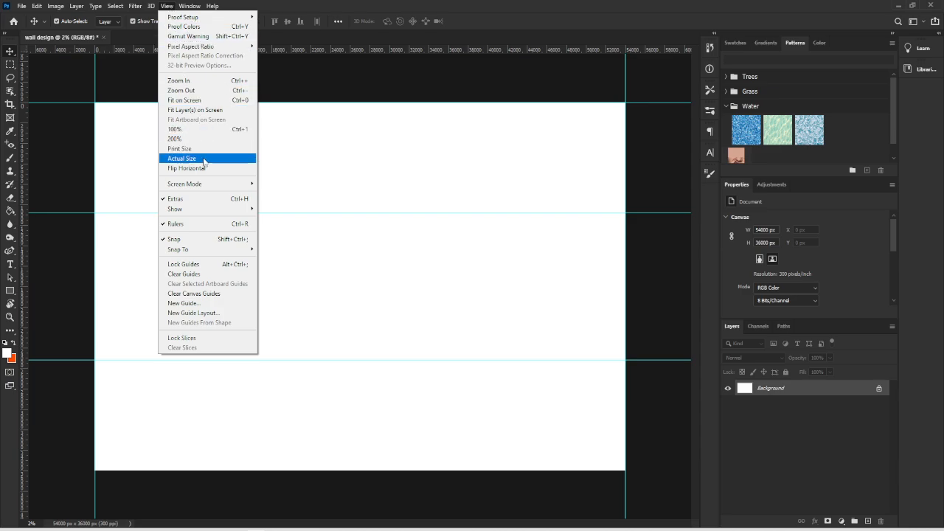
left_click(224, 313)
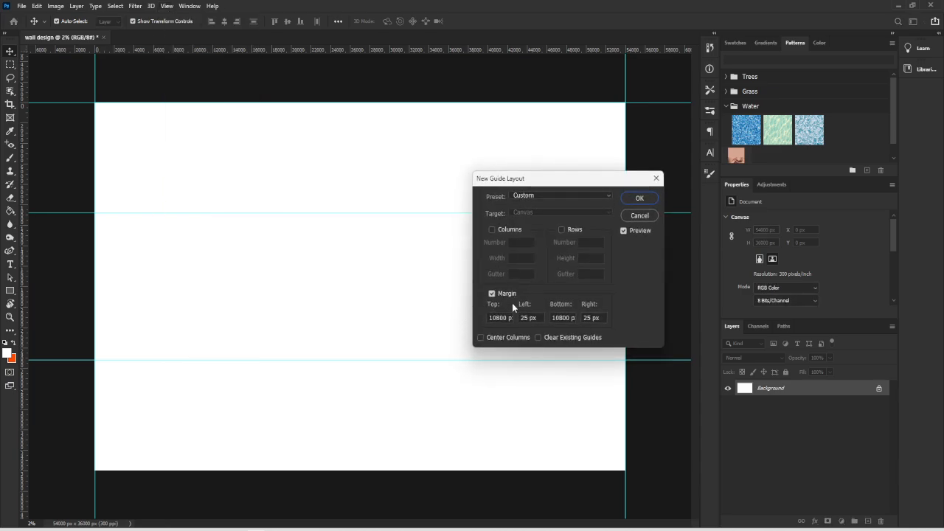
left_click(492, 230)
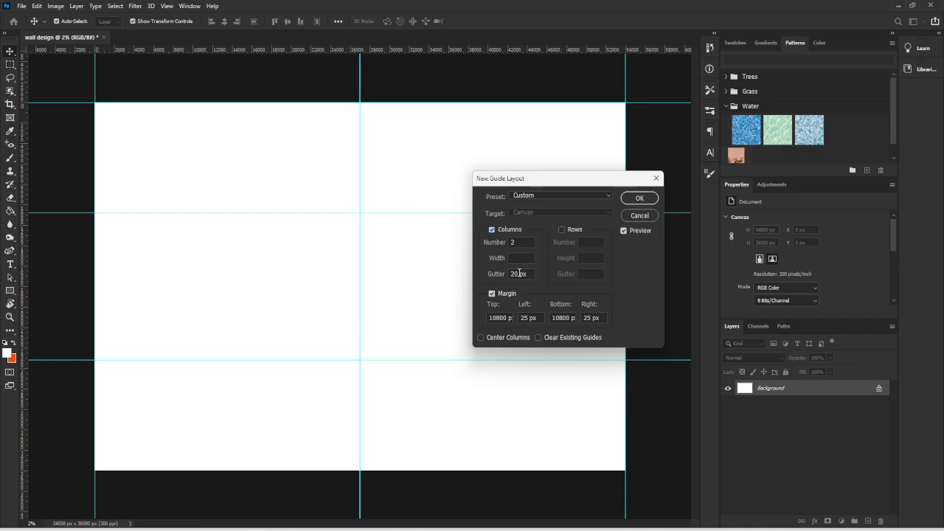
left_click_drag(519, 274, 512, 274)
type("4")
left_click_drag(535, 273, 520, 273)
type("inch")
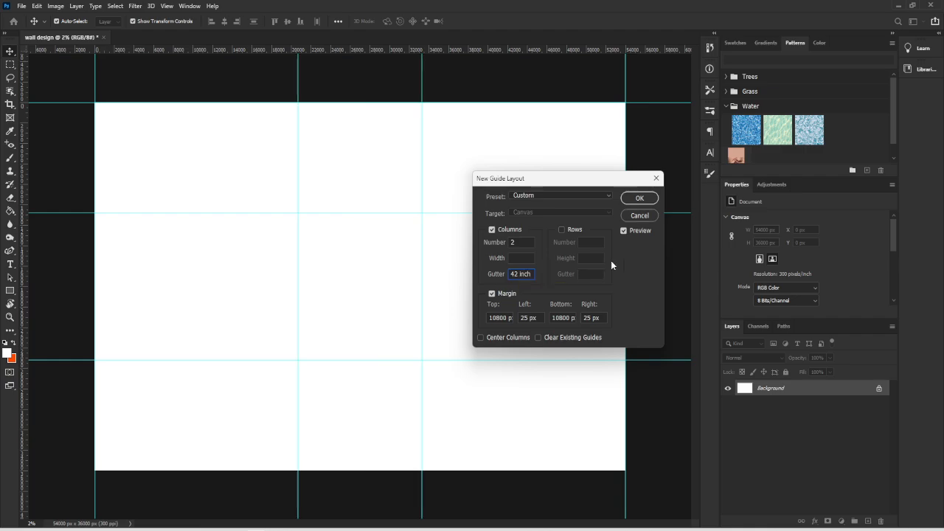
left_click(636, 198)
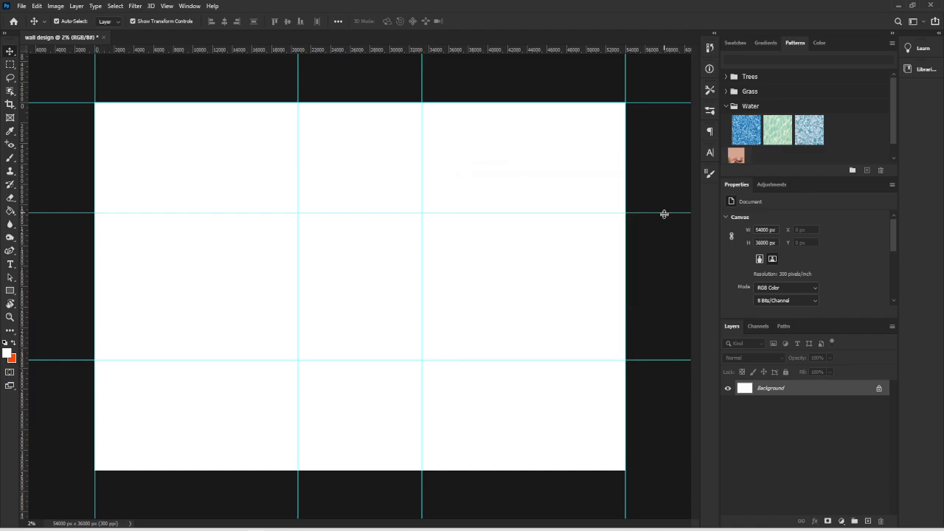
left_click(366, 529)
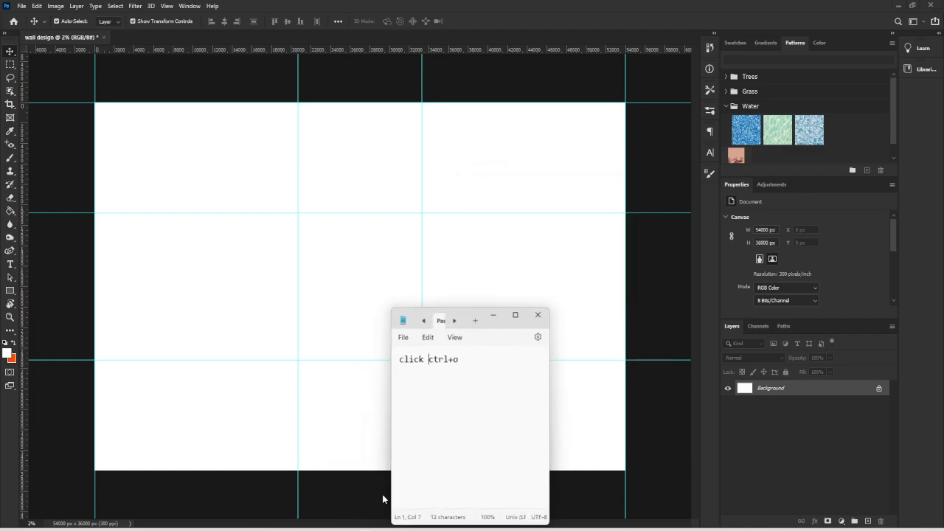
key("ctrl+o")
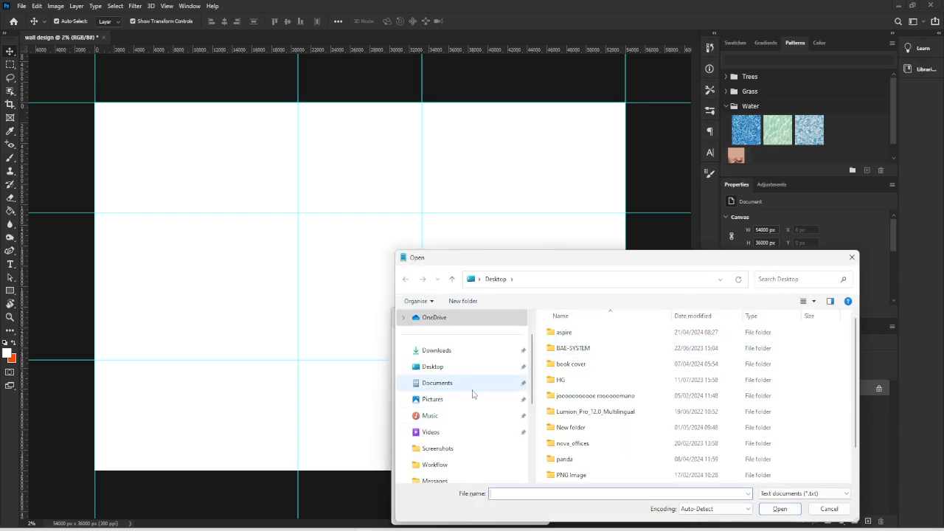
left_click(451, 352)
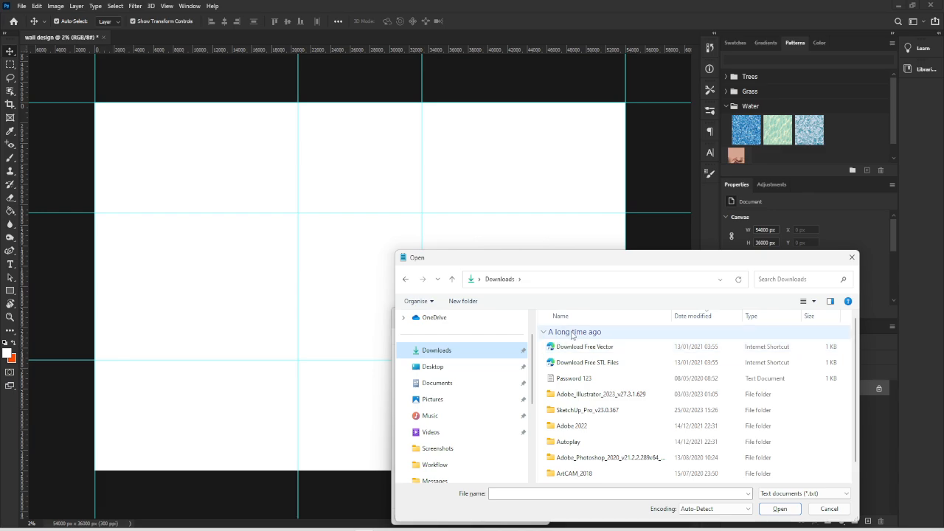
left_click(853, 258)
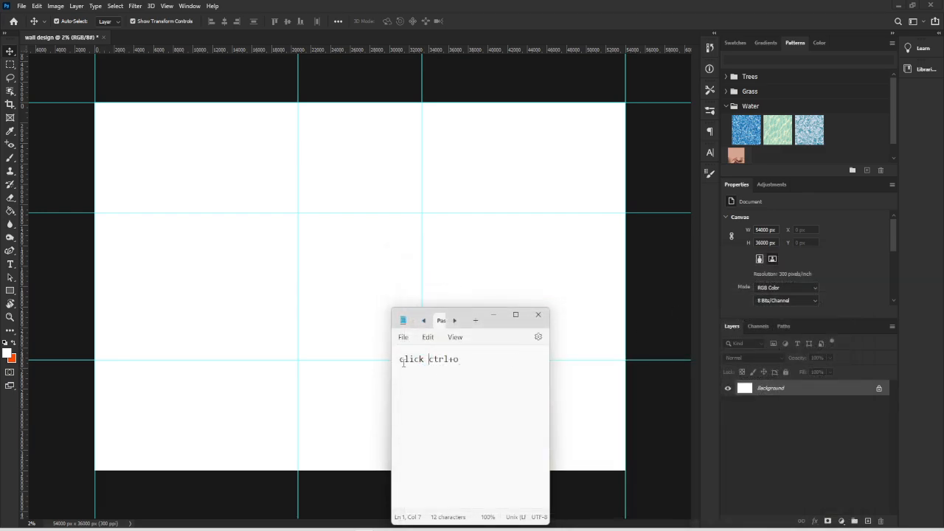
left_click(494, 316)
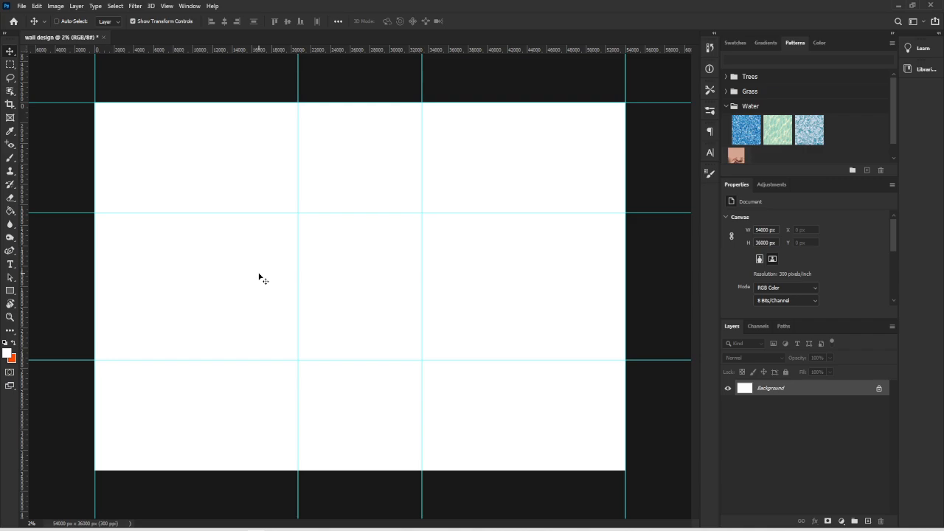
Step: Open the image file 1.png from the Downloads folder
key("ctrl+o")
left_click(175, 98)
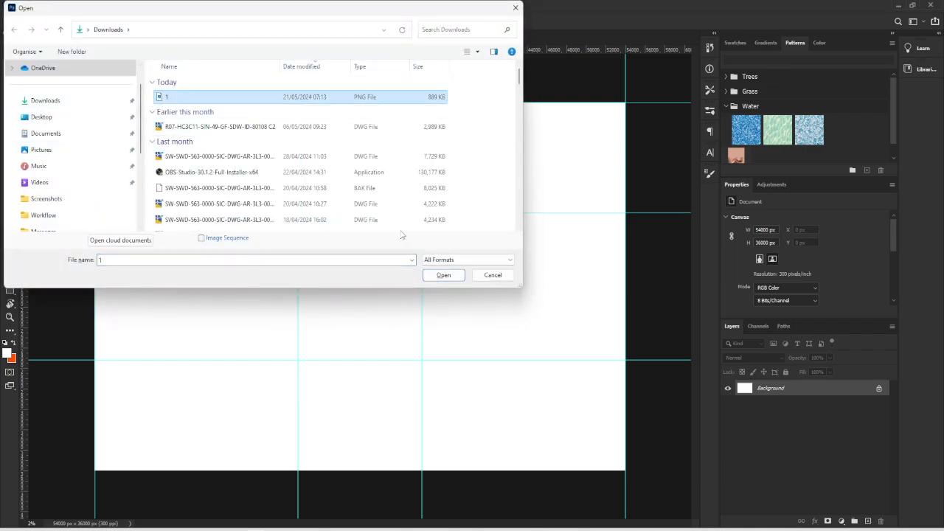
left_click(454, 278)
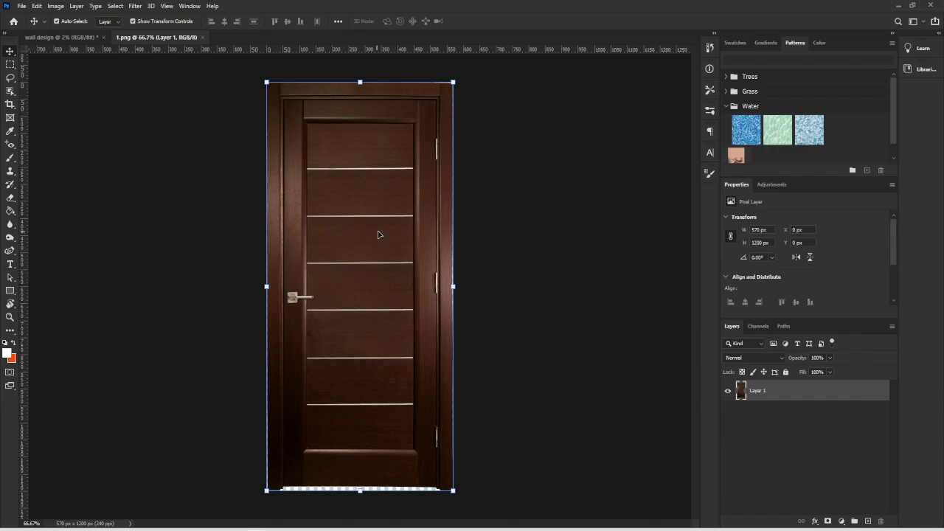
Step: Place the door image into the wall design document and stretch it to 12600 × 25200 px, filling the middle guide column below the upper guide
left_click_drag(378, 234, 472, 467)
left_click_drag(447, 418, 347, 309)
left_click_drag(376, 382, 429, 461)
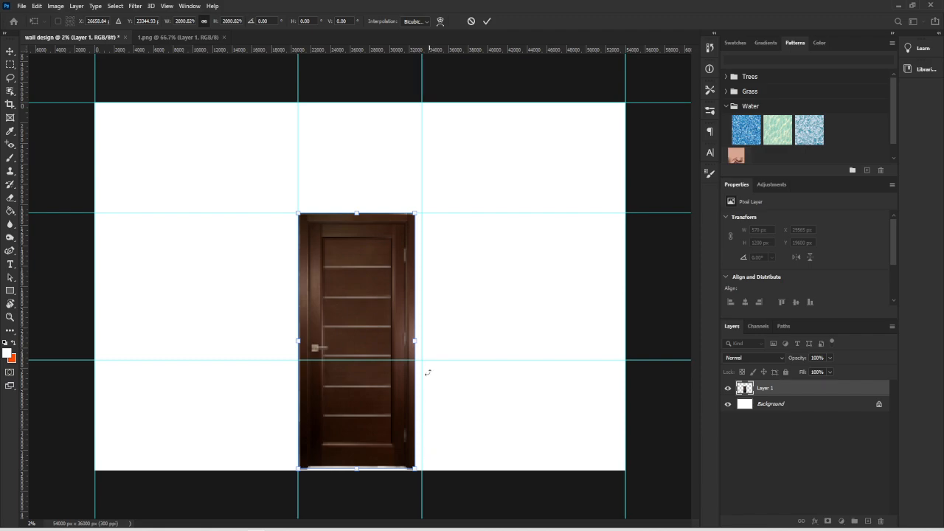
left_click_drag(367, 332, 422, 340)
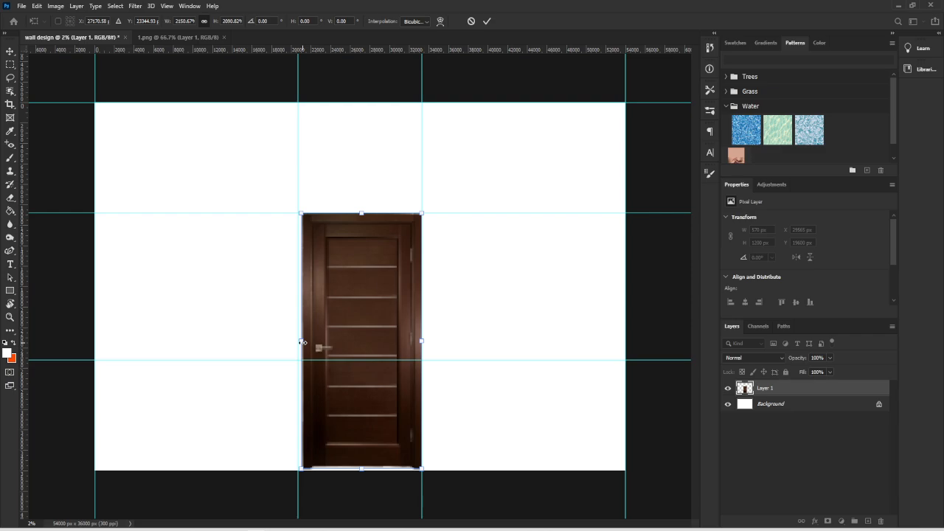
left_click_drag(302, 341, 298, 342)
left_click_drag(359, 466, 360, 470)
key("Return")
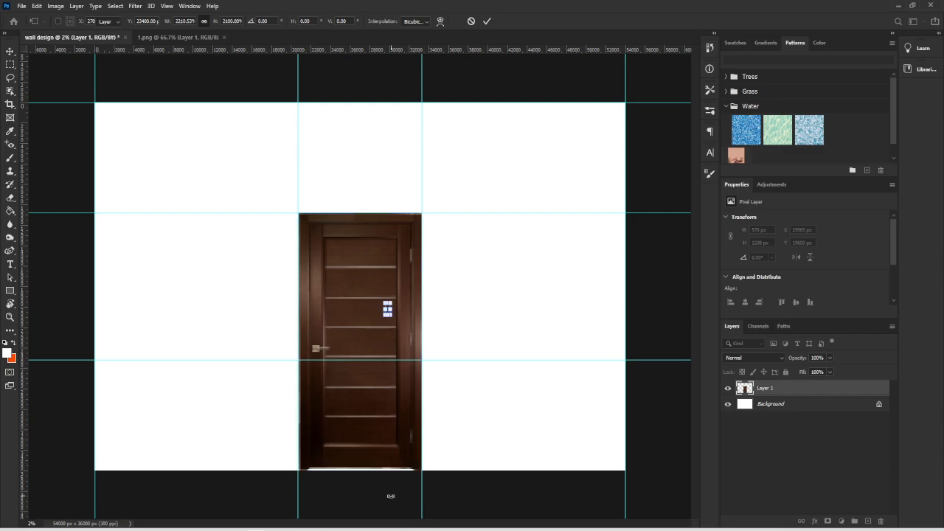
Step: Switch to the Notepad note, replace "ctrl+o" with "shift and adjust", and minimise the note
left_click(413, 529)
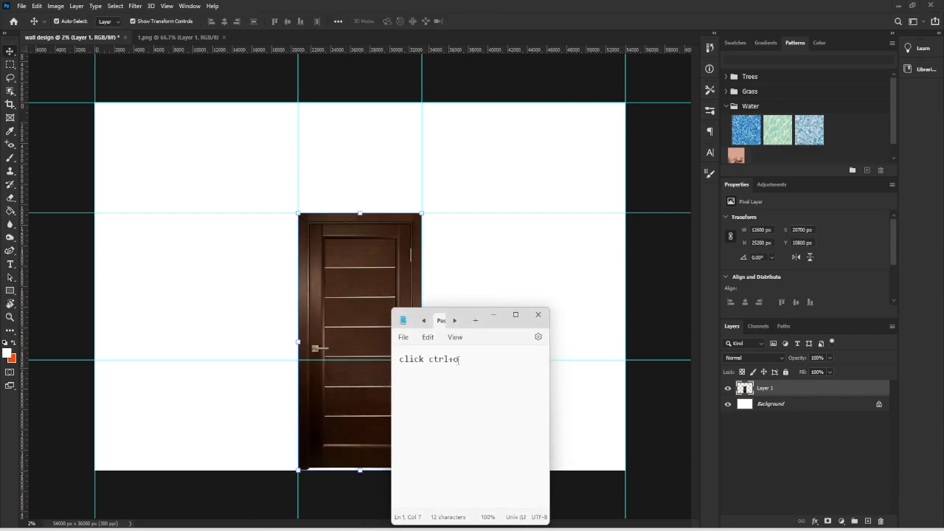
left_click_drag(464, 362, 428, 363)
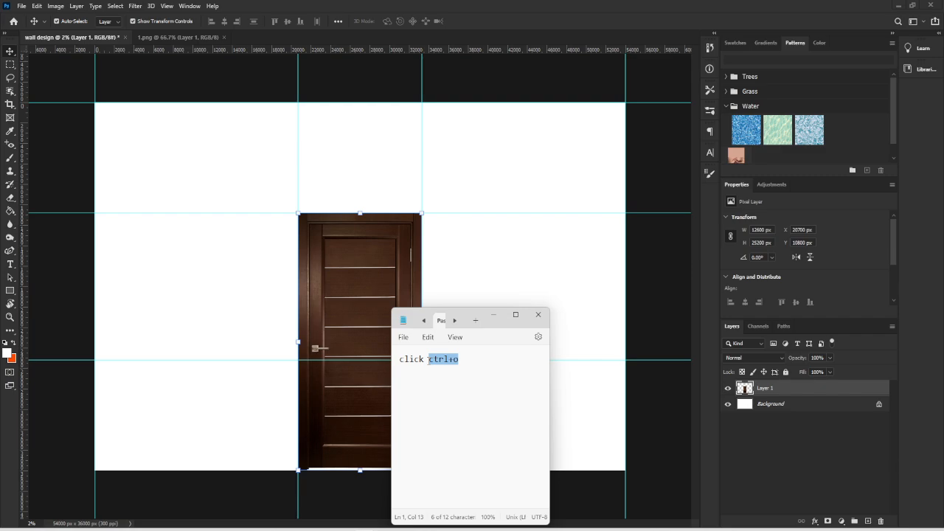
type("shift")
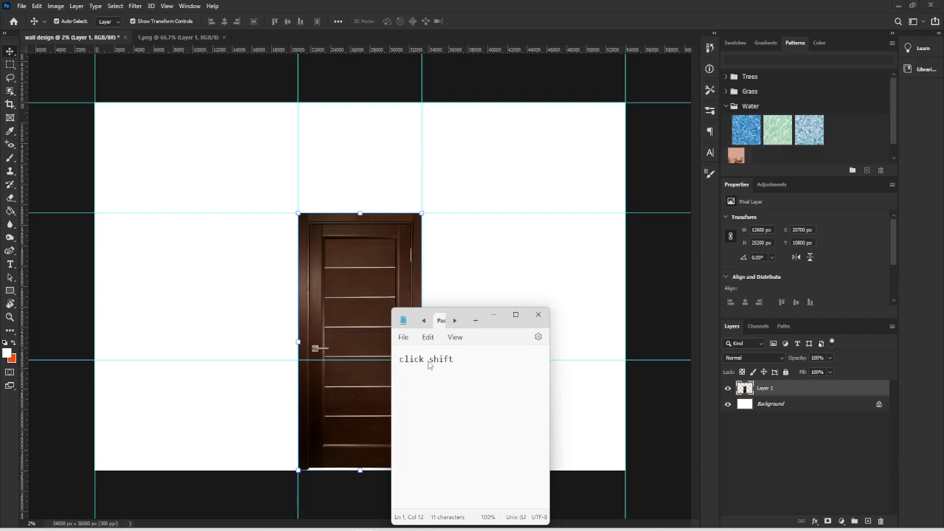
type(" and adjust")
left_click(494, 315)
Step: Draw a rectangle shape of about 20675 × 14400 px between the guides to the right of the door
left_click(668, 414)
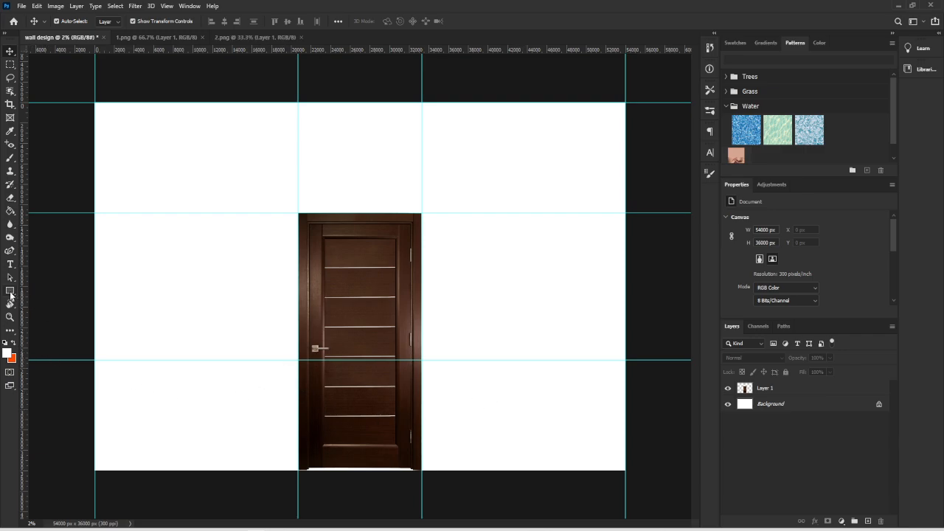
left_click(10, 294)
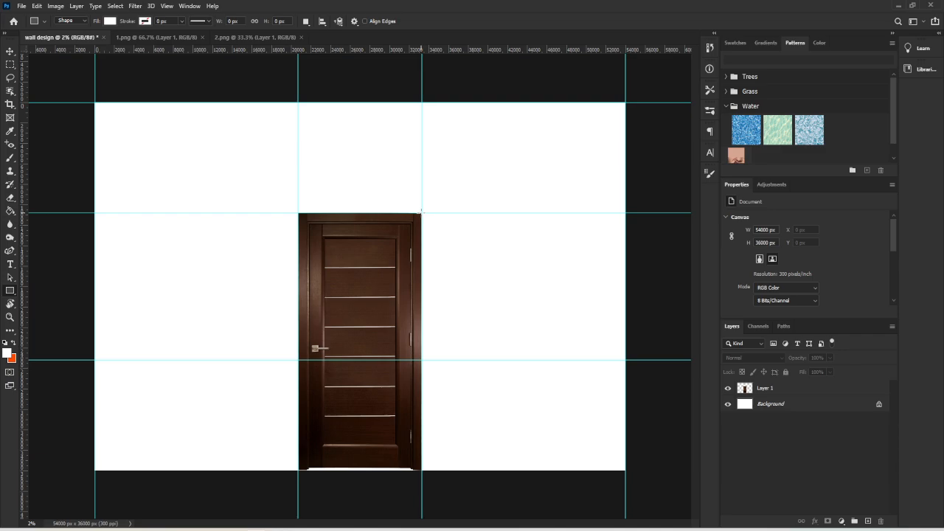
left_click_drag(420, 212, 624, 360)
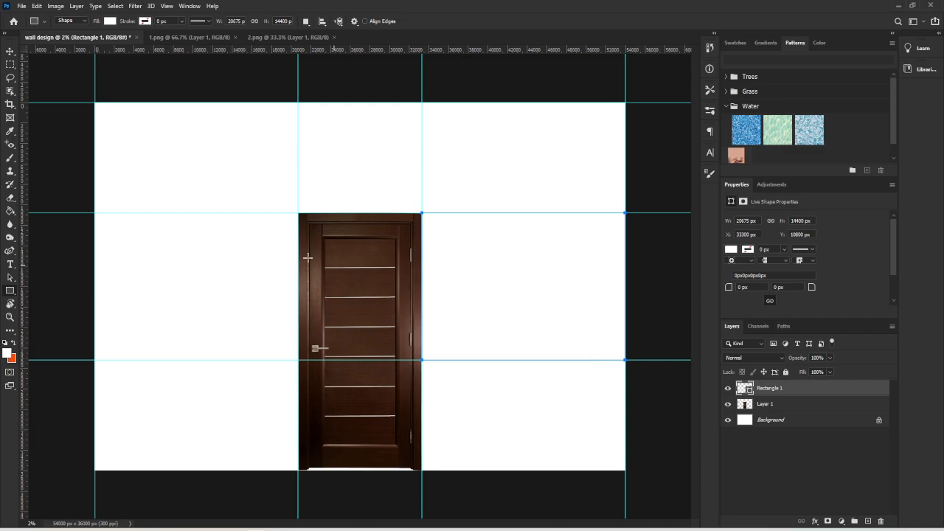
Step: Fill the rectangle beside the door with a salmon-tan colour from the recently used colours
left_click(111, 22)
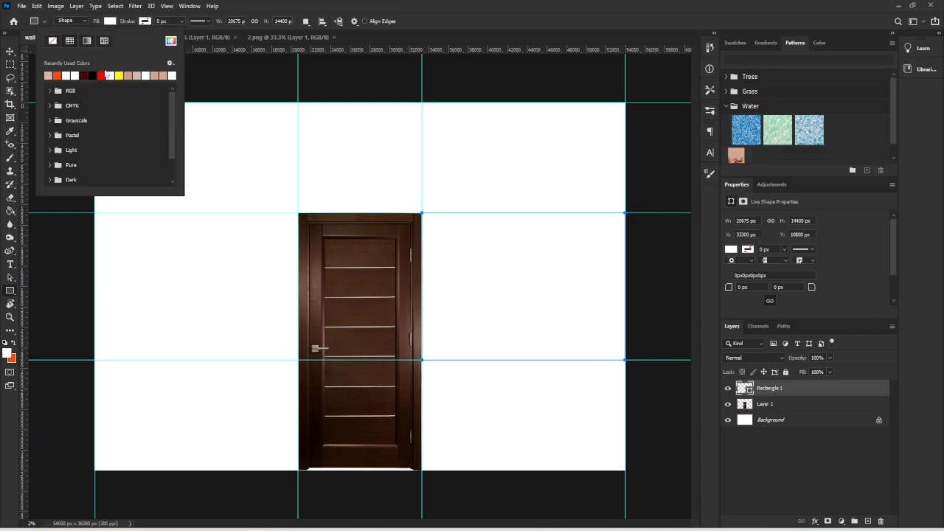
left_click(135, 74)
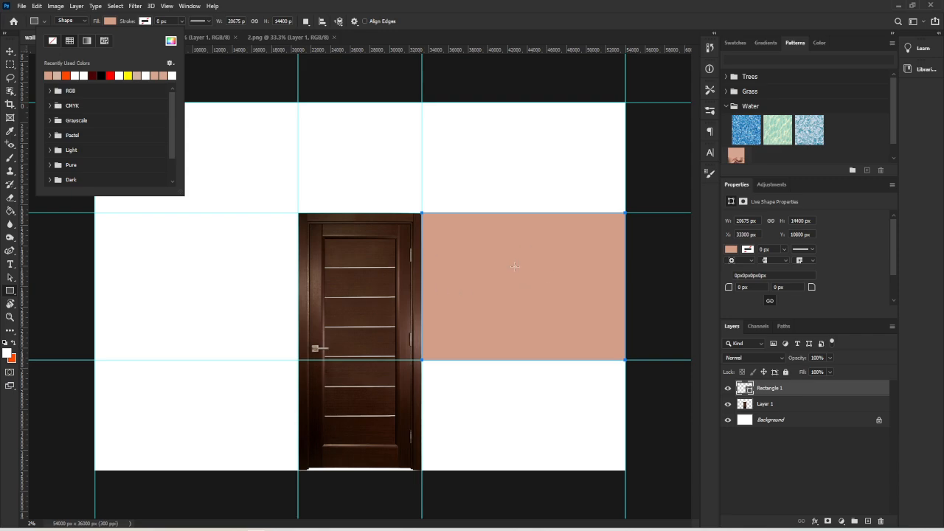
left_click(673, 442)
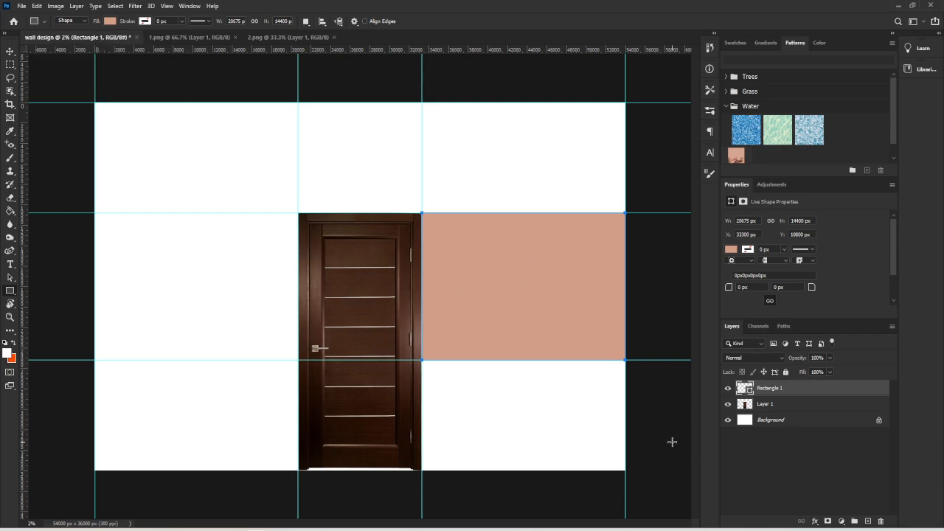
Step: Duplicate the salmon rectangle and move the copy between the guides to the left of the door, at X 0 px
left_click(9, 53)
left_click(152, 90)
left_click(470, 277)
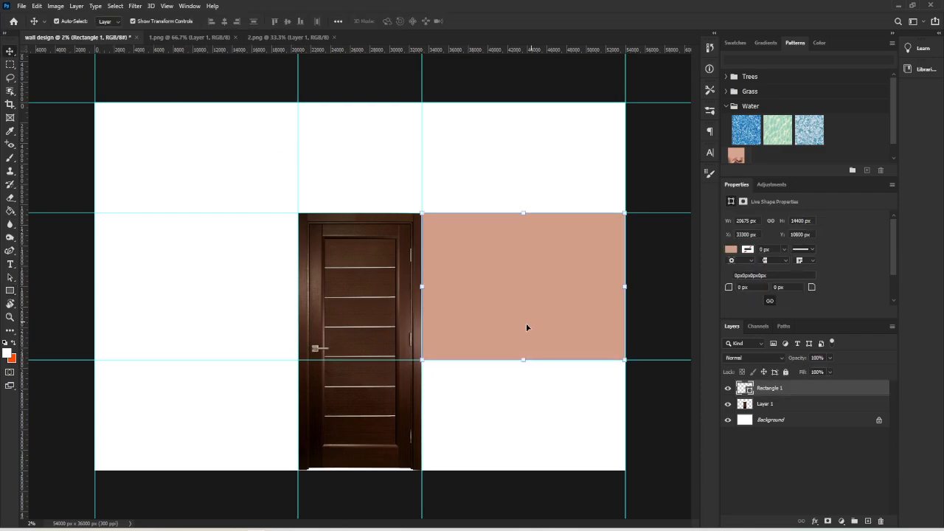
left_click_drag(834, 391, 868, 522)
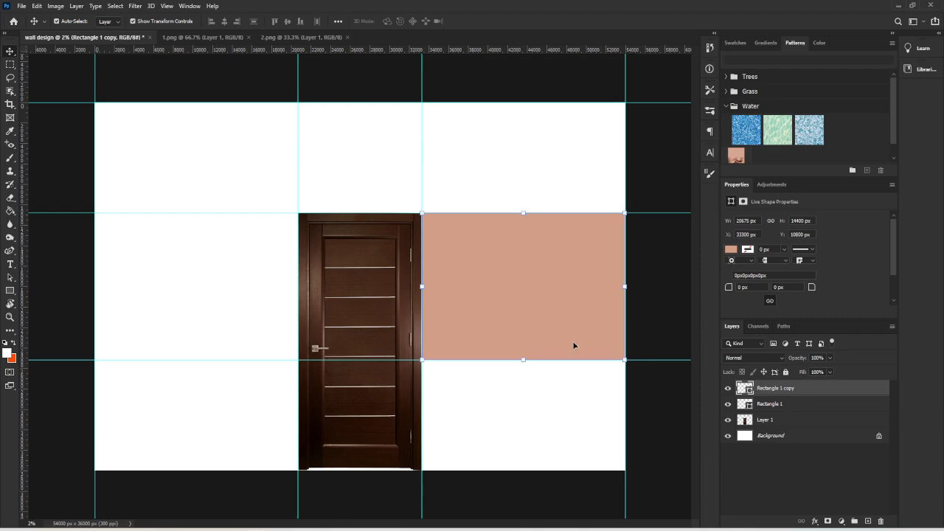
left_click_drag(499, 299, 168, 300)
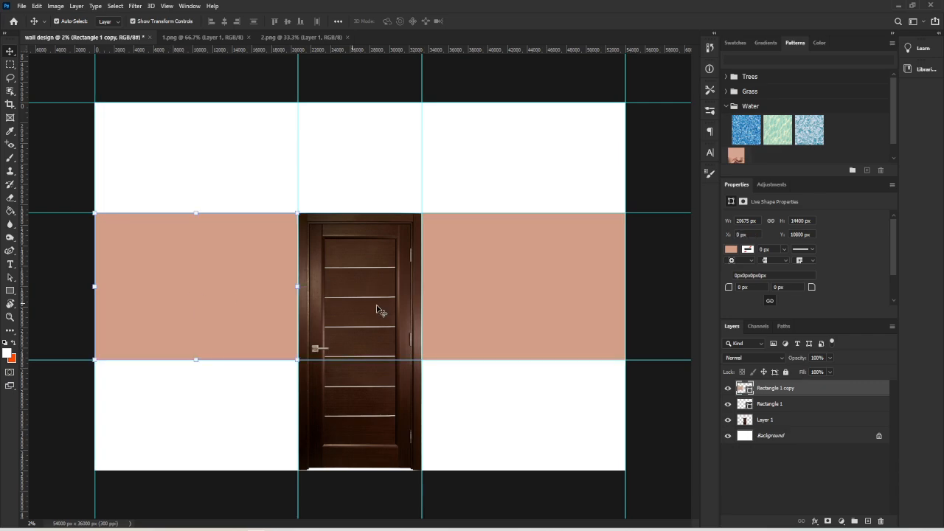
left_click(667, 182)
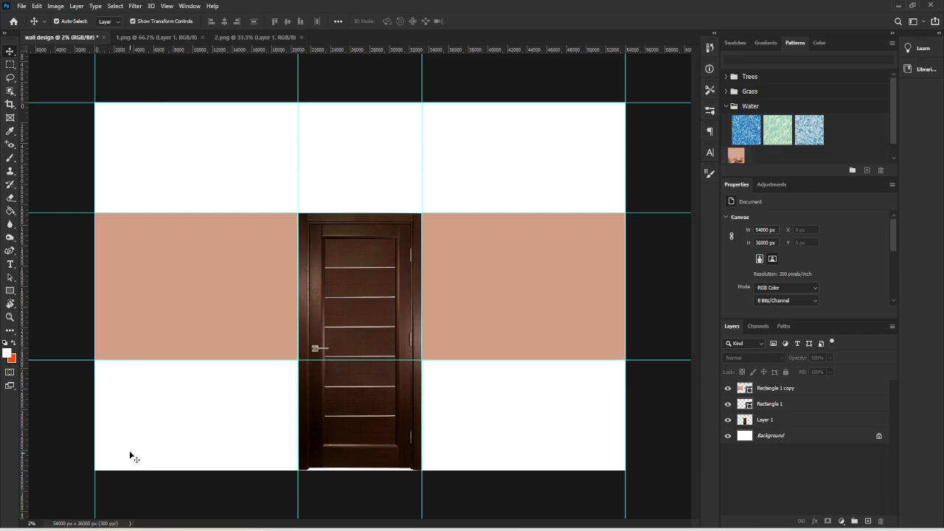
Step: Open the image file 2.png from the Downloads folder
key("ctrl+o")
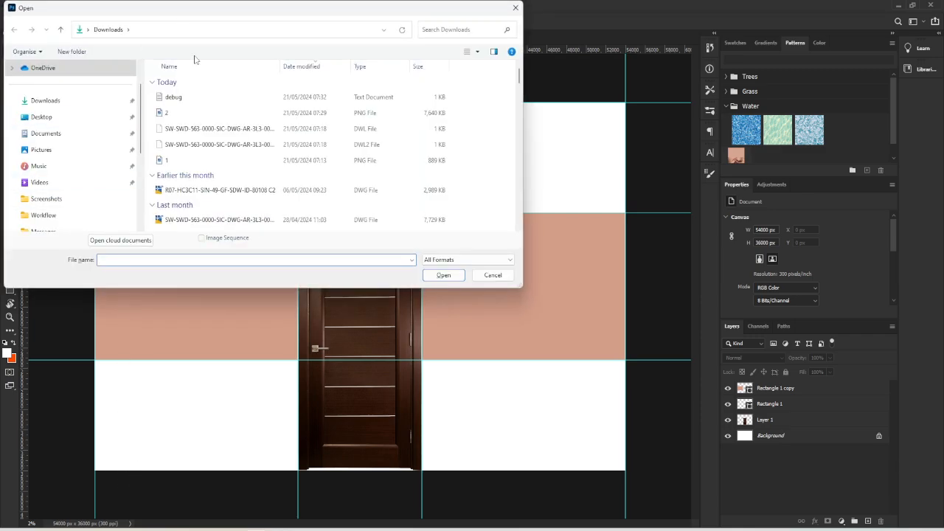
left_click(174, 116)
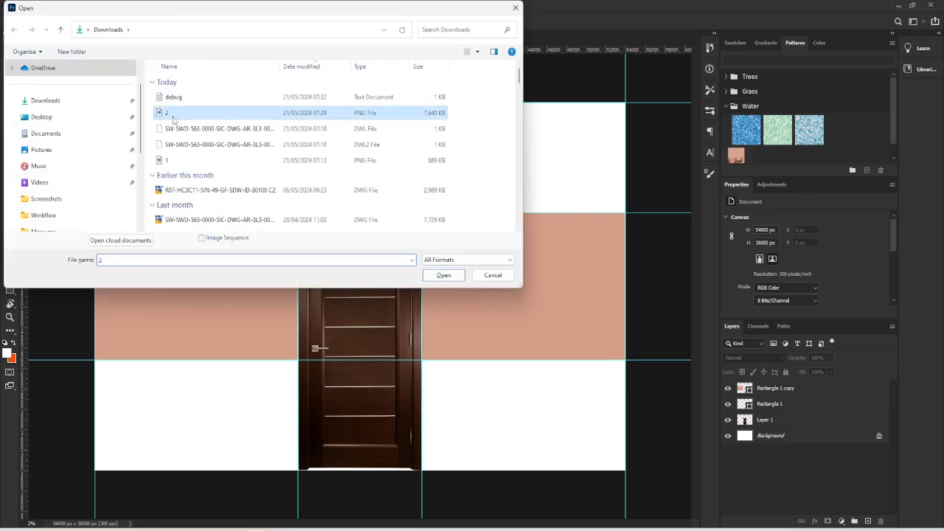
left_click(441, 276)
Step: Place the window image in the wall design, scaled to 16041 × 14388 px and centred on the rectangle right of the door
left_click_drag(465, 293, 375, 285)
left_click_drag(525, 329, 653, 434)
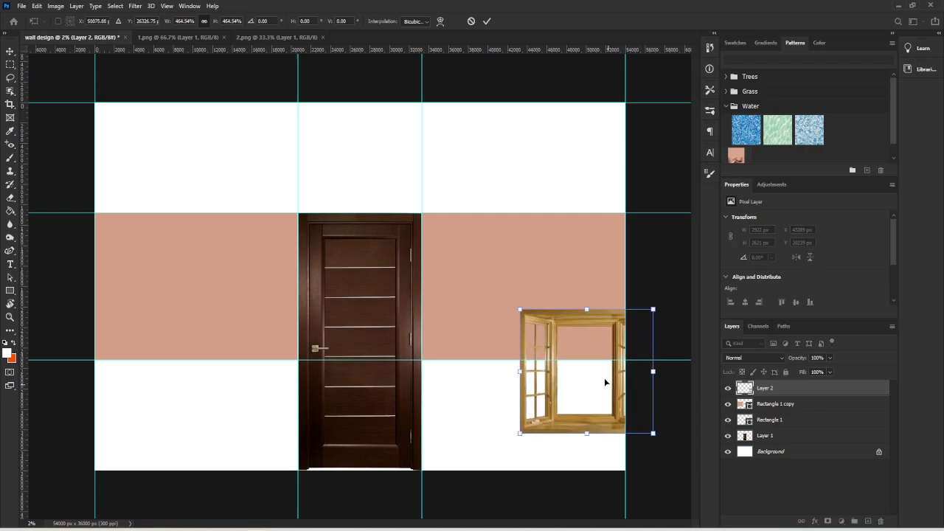
left_click_drag(580, 322, 513, 225)
left_click_drag(583, 338, 602, 369)
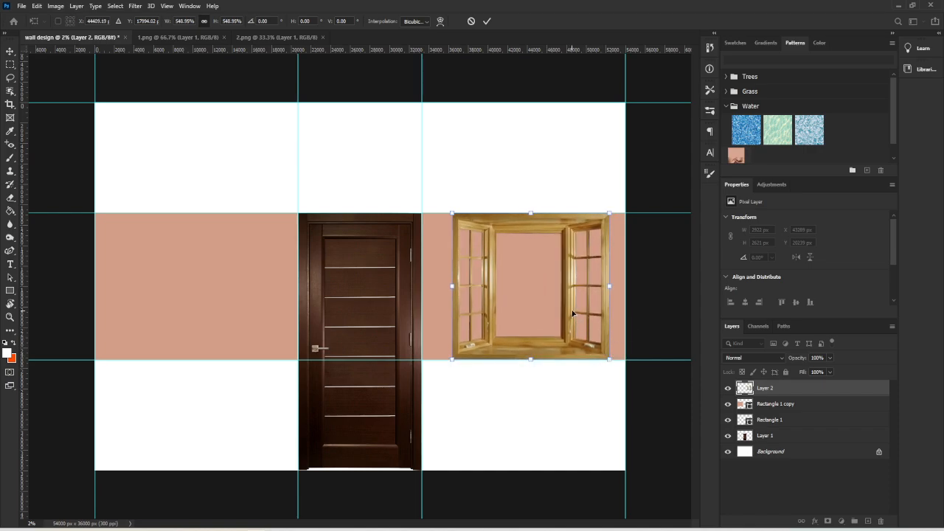
left_click_drag(575, 313, 568, 310)
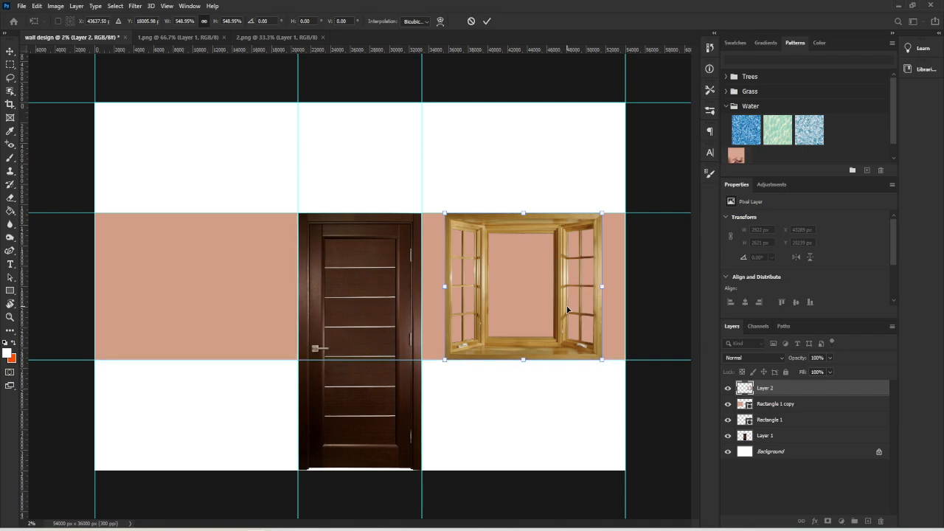
left_click_drag(801, 393, 868, 522)
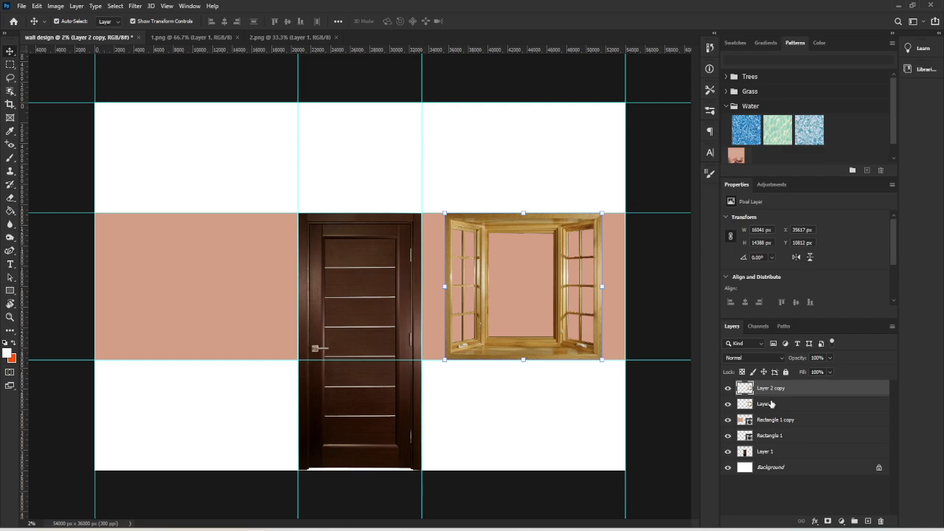
key("Delete")
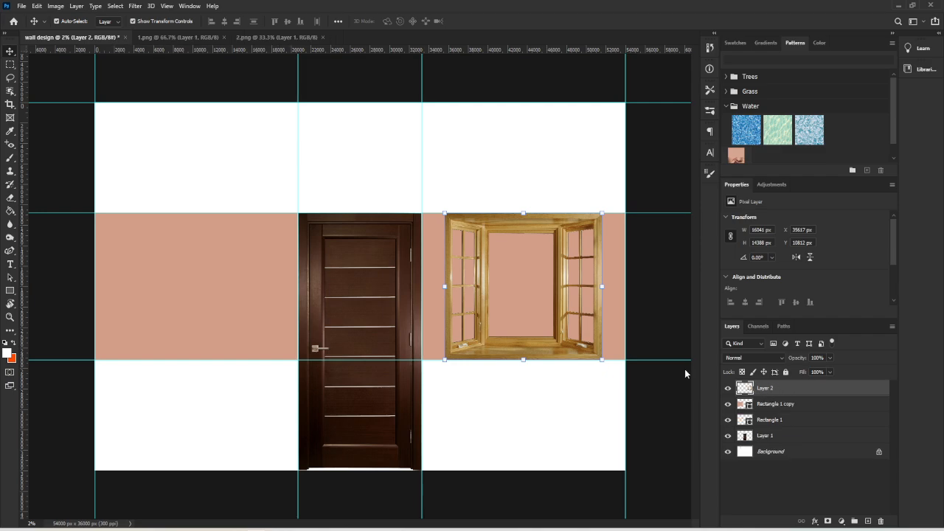
right_click(796, 392)
left_click(837, 236)
right_click(777, 389)
left_click(822, 275)
Step: Apply Match Color to the window layer with source 1.png, Luminance 116 and Color Intensity 127
left_click(54, 7)
mouse_move(96, 34)
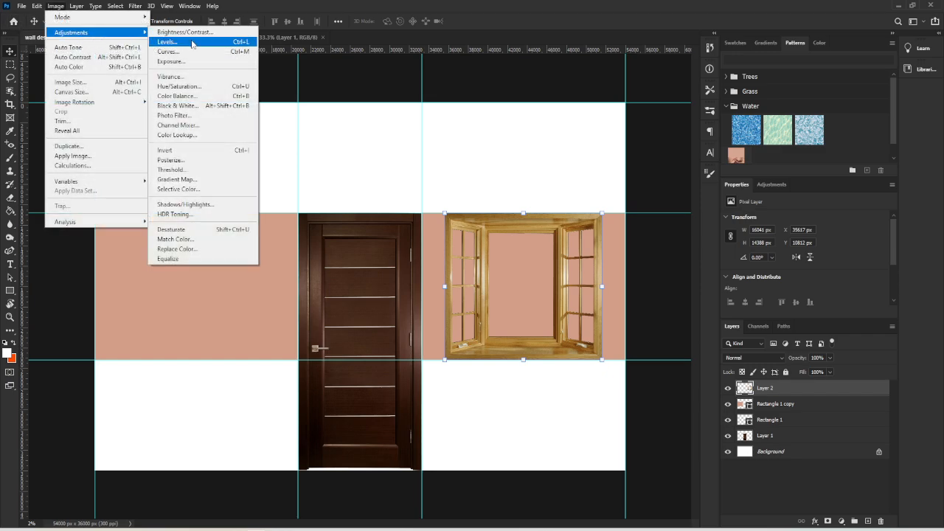
left_click(202, 244)
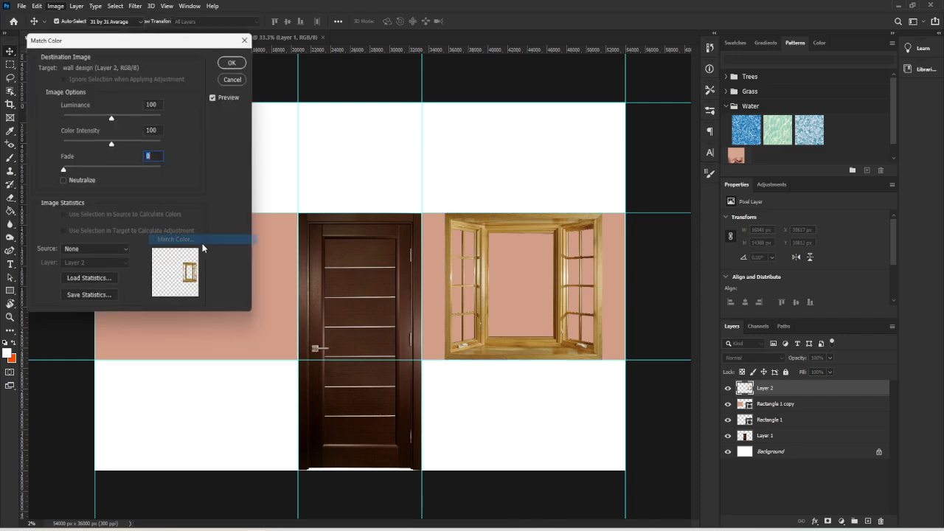
left_click(118, 252)
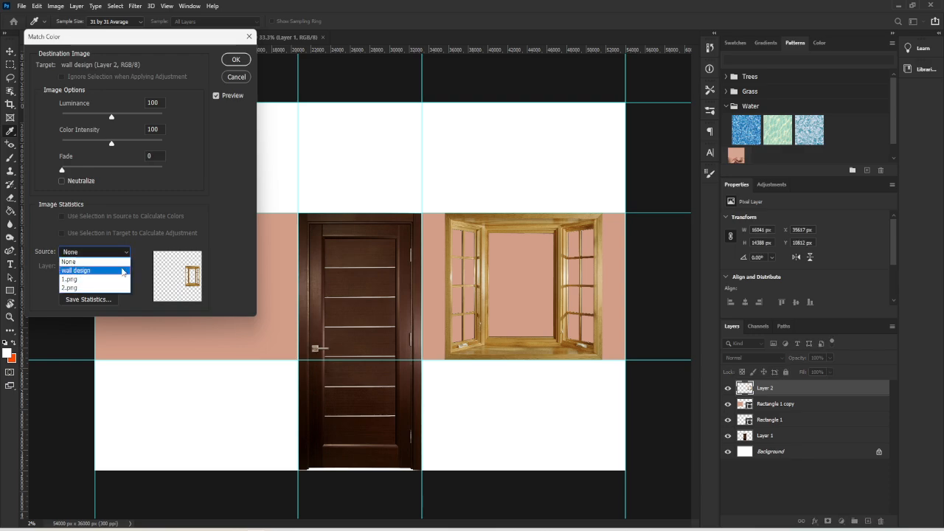
left_click(101, 280)
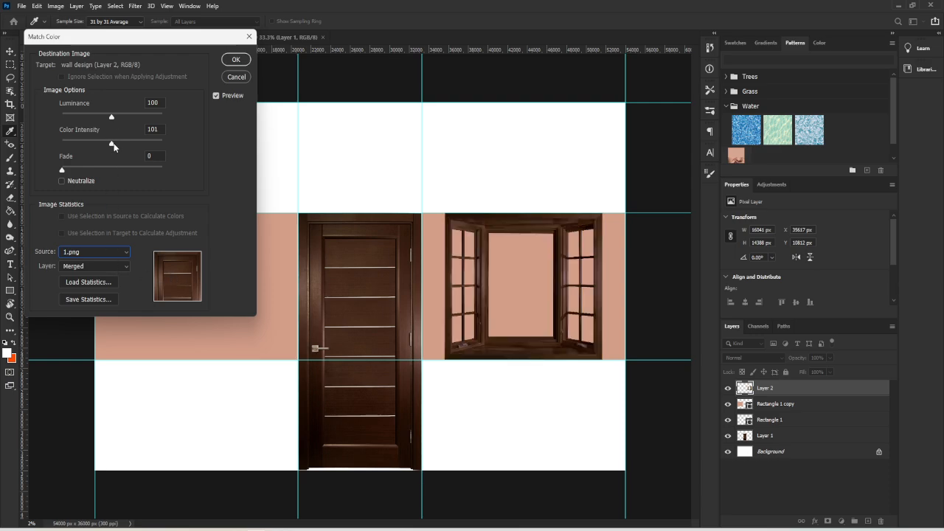
left_click_drag(111, 143, 121, 118)
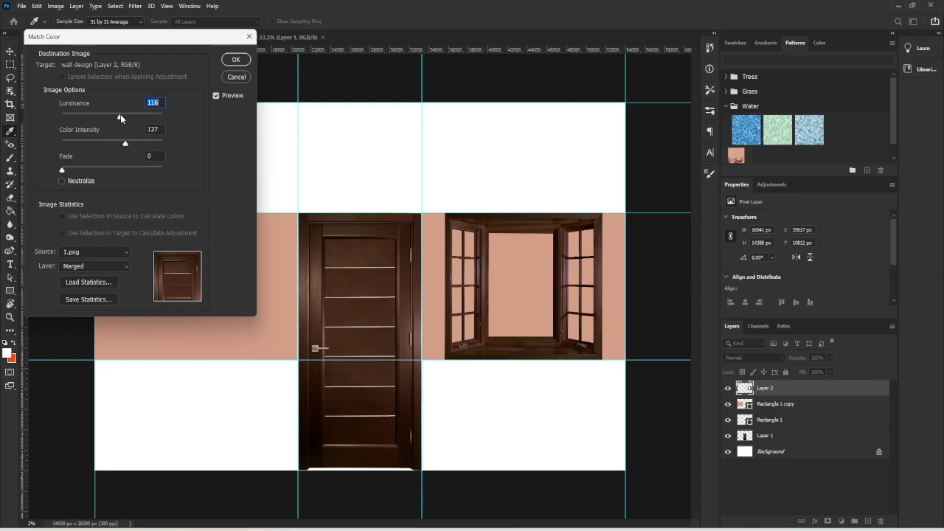
left_click(236, 60)
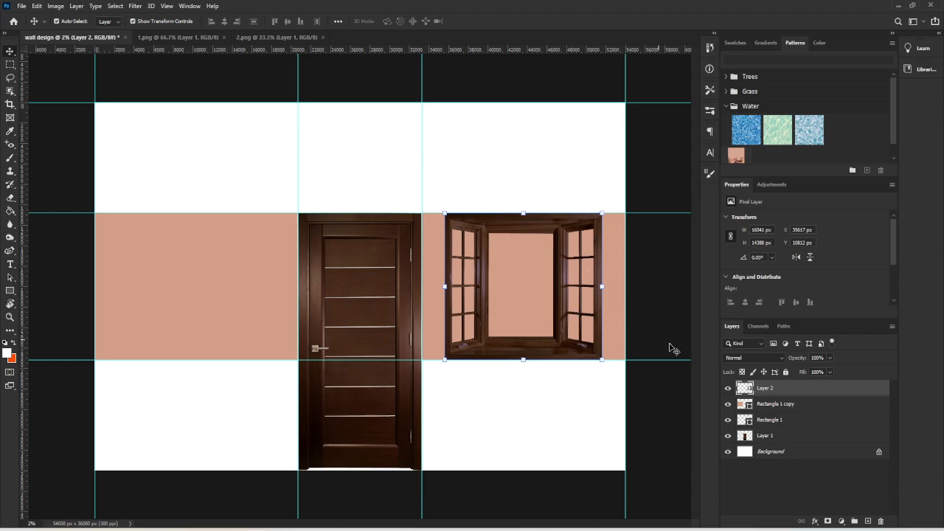
Step: Duplicate the dark brown window and centre the copy on the rectangle left of the door
left_click_drag(801, 389, 870, 522)
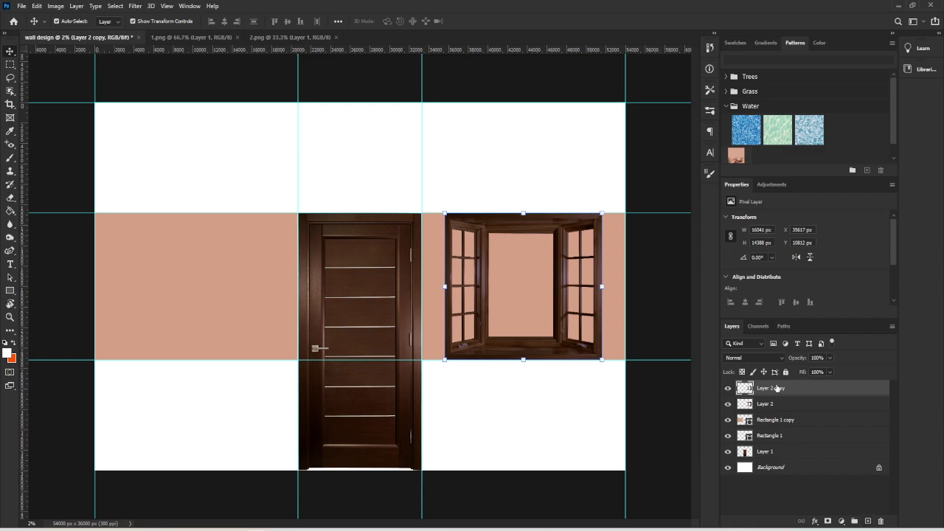
left_click_drag(562, 297, 236, 296)
left_click(269, 87)
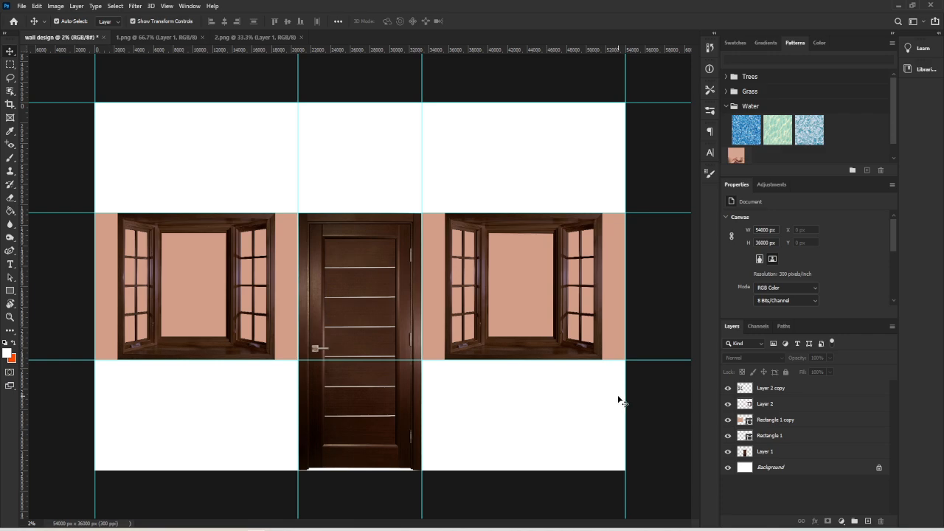
Step: Delete the two salmon rectangle layers behind the windows
left_click(617, 355)
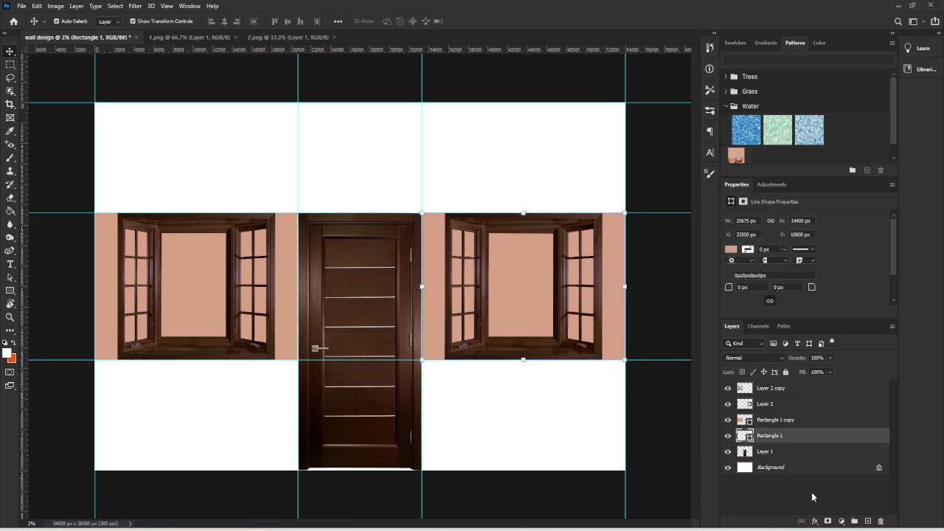
left_click(881, 521)
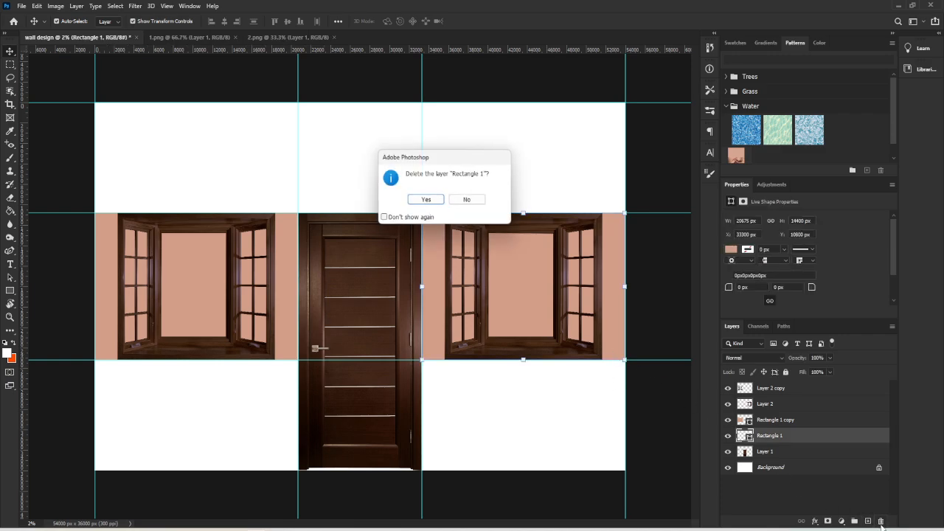
left_click(428, 201)
key("ctrl+t")
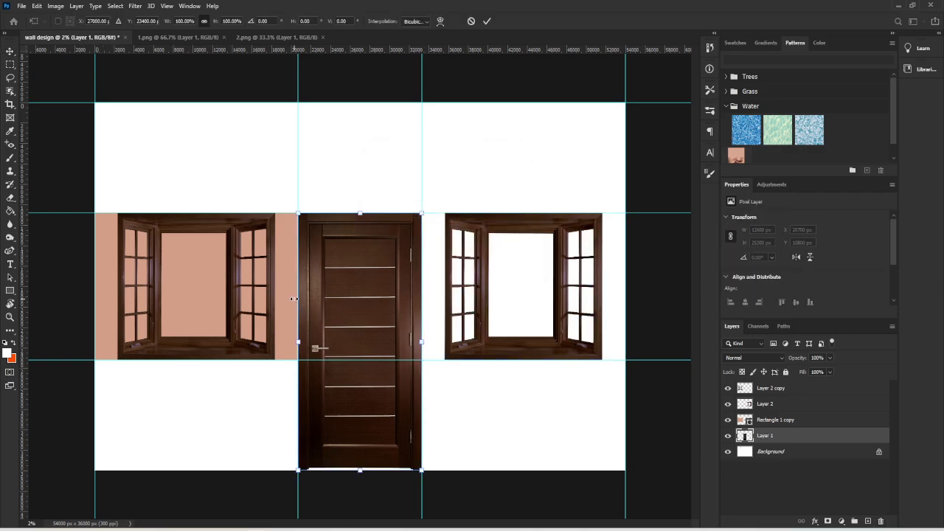
key("Return")
left_click(72, 308)
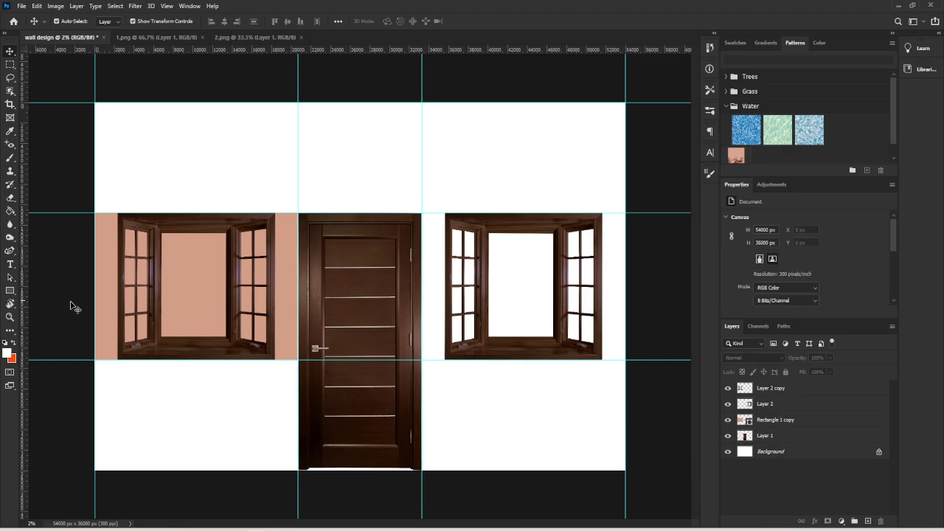
left_click(101, 332)
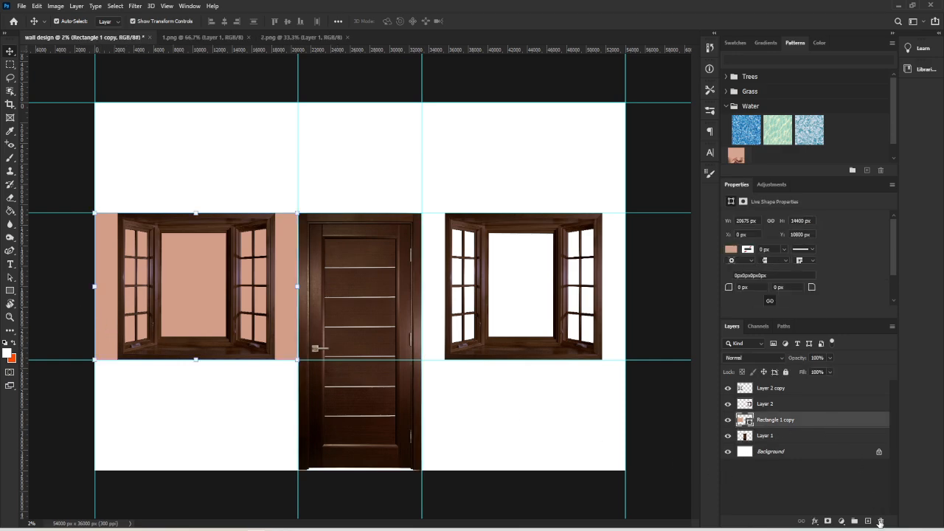
left_click(880, 522)
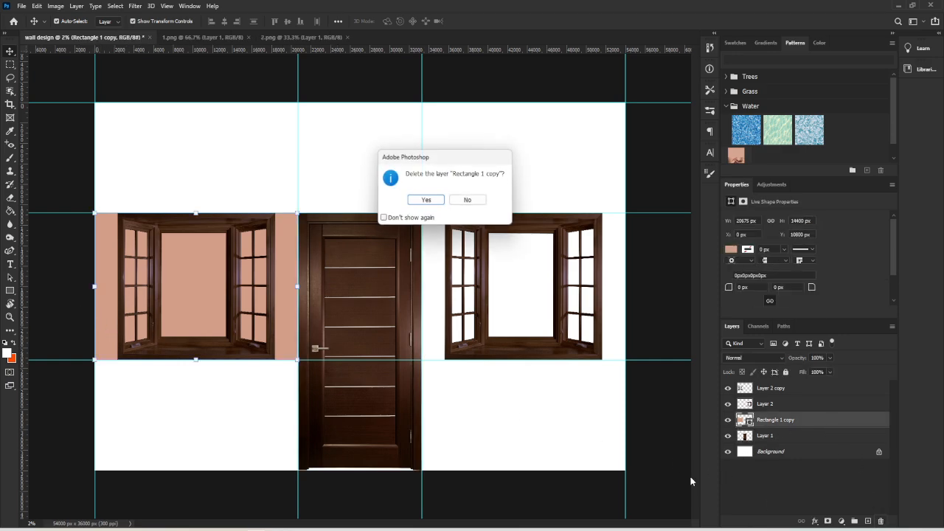
left_click(424, 201)
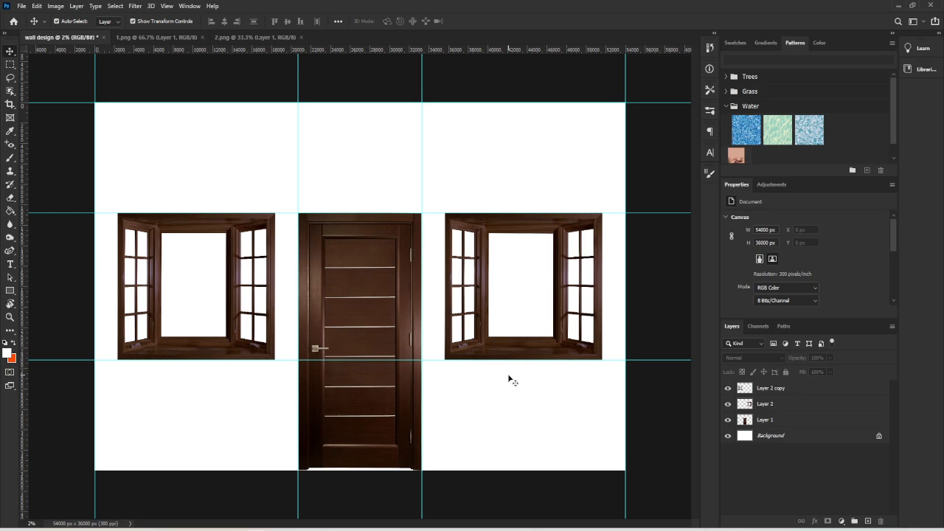
Step: Open the image file 3.png from the Downloads folder
key("ctrl+o")
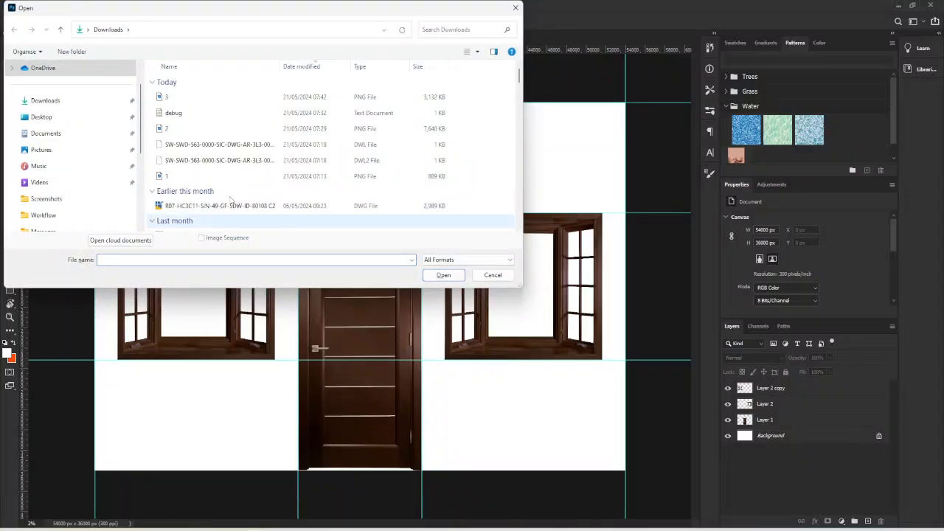
left_click(169, 100)
left_click(445, 275)
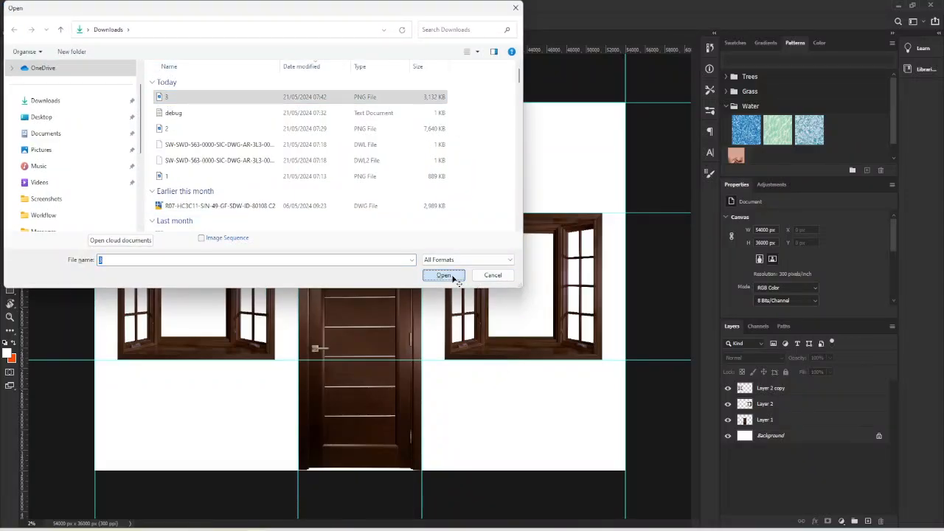
Step: Place the curtain image over the window right of the door, scaled to 679.13% to match its width and aligned with its top edge
left_click_drag(446, 150, 550, 426)
left_click_drag(500, 310, 567, 228)
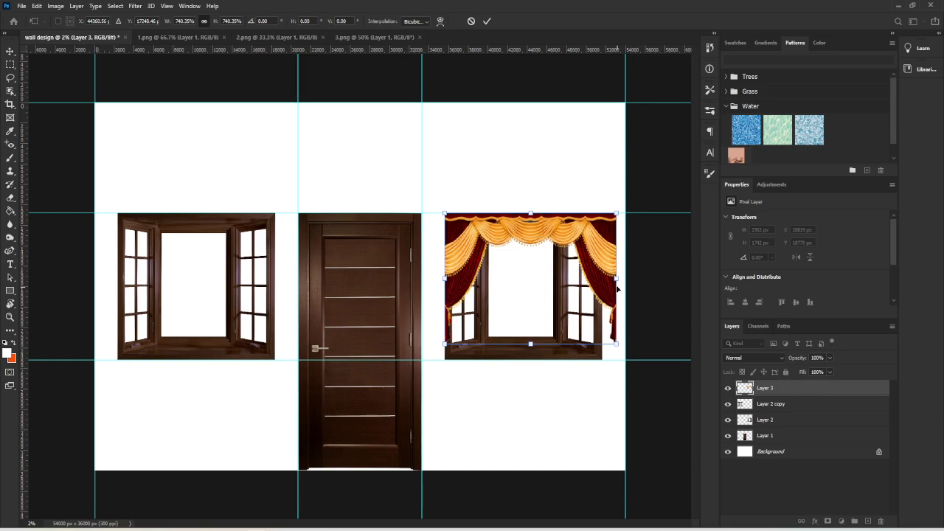
left_click_drag(616, 279, 603, 279)
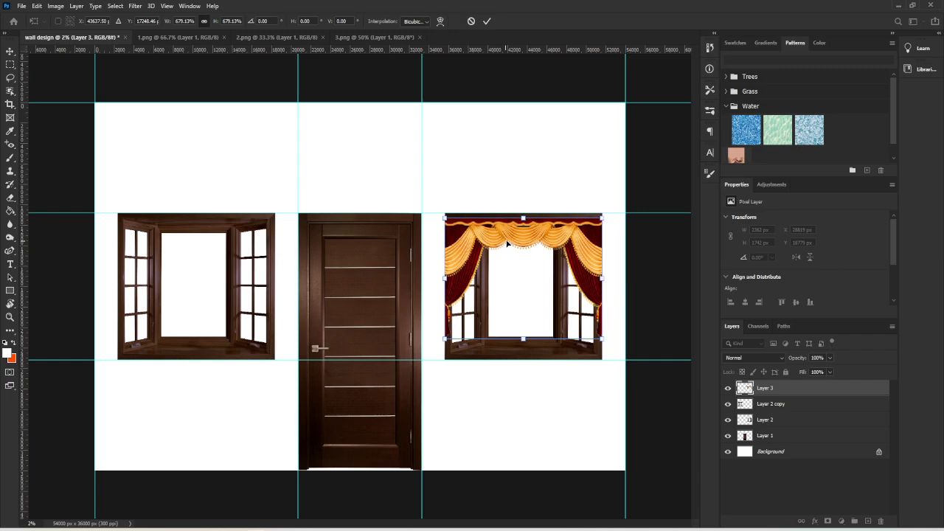
left_click_drag(520, 252, 520, 247)
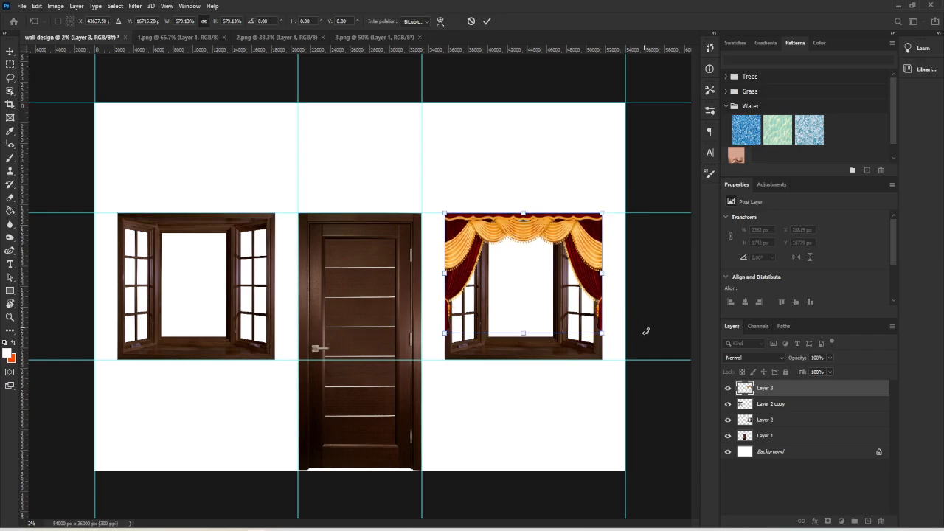
key("Return")
left_click(671, 438)
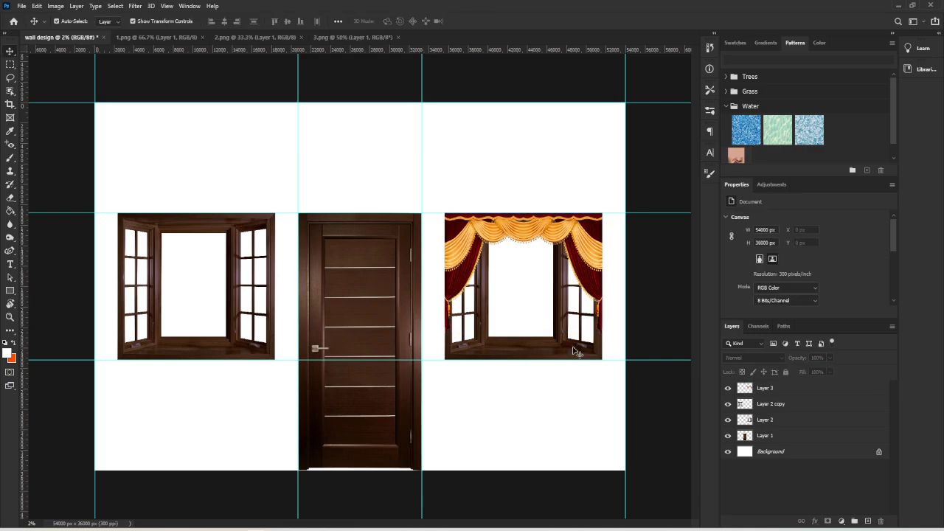
Step: Duplicate the curtain layer and position the copy over the window left of the door, aligned with its top edge
left_click(588, 233)
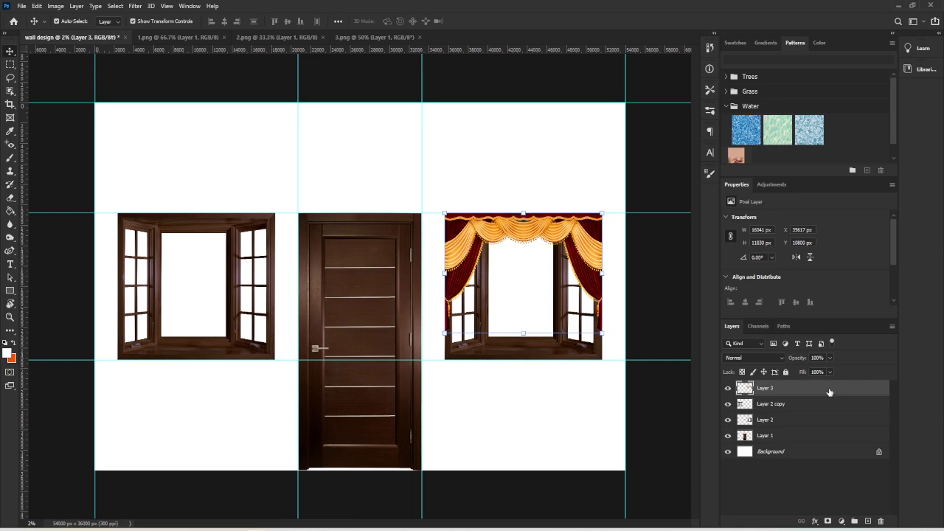
left_click_drag(829, 392, 870, 522)
left_click_drag(583, 235, 252, 245)
left_click(574, 79)
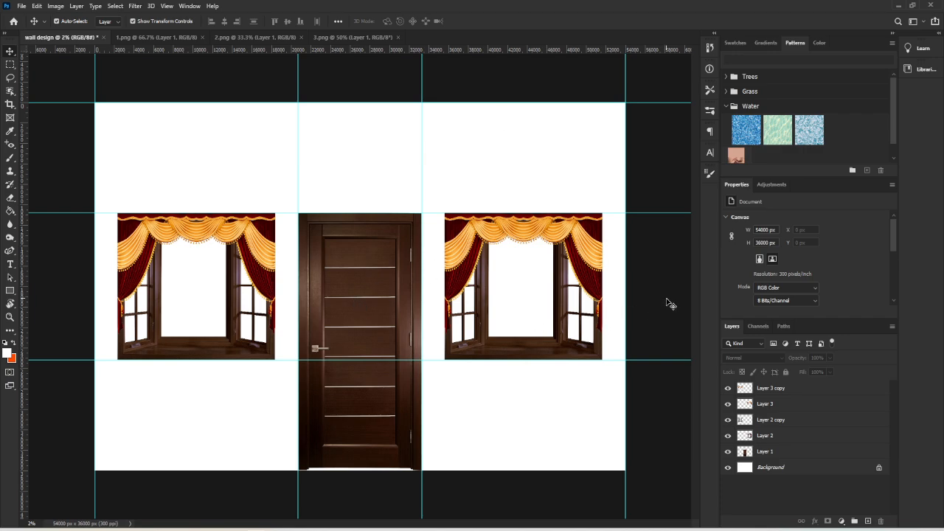
Step: Convert the two curtain layers, Layer 3 copy and Layer 3, into a single smart object
left_click(778, 391)
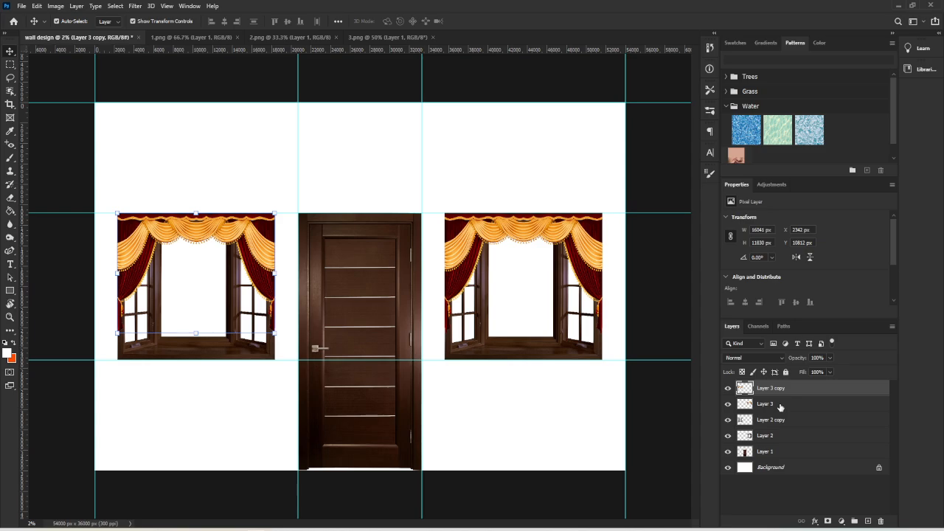
left_click(781, 405, "shift")
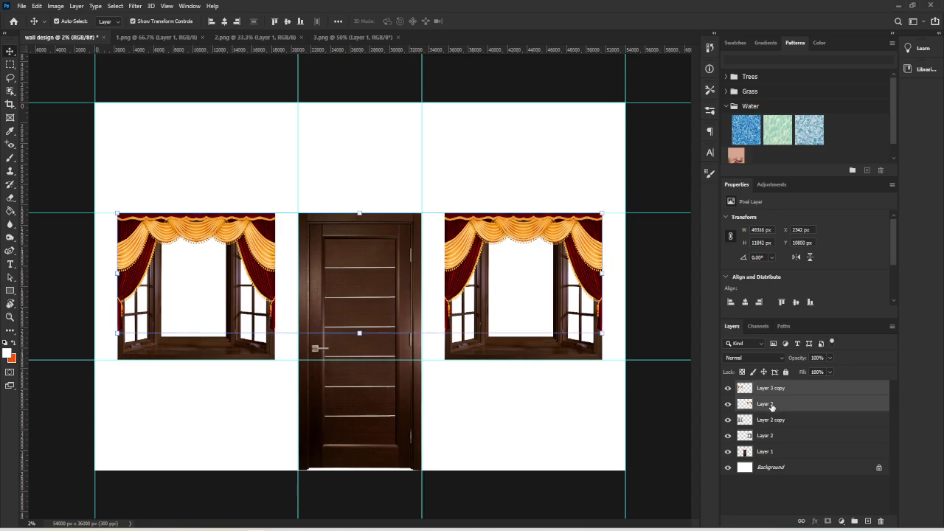
right_click(771, 407)
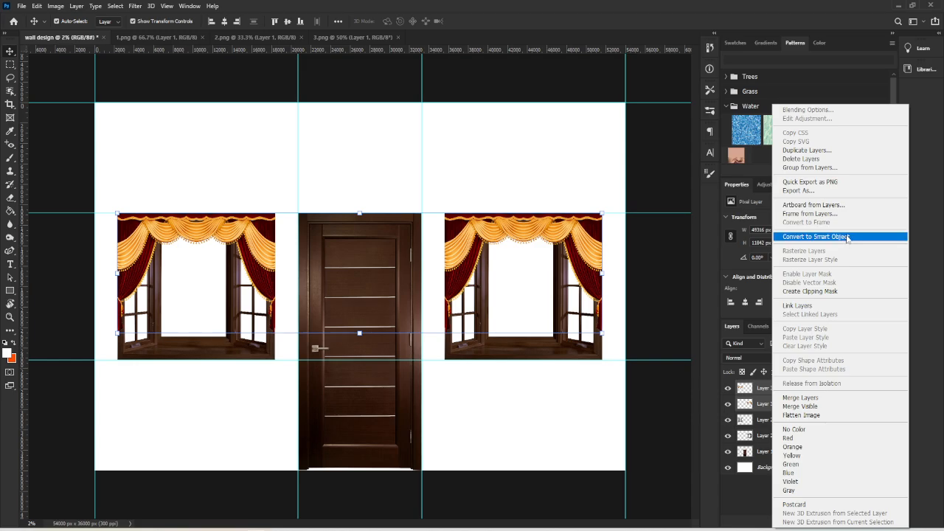
left_click(830, 237)
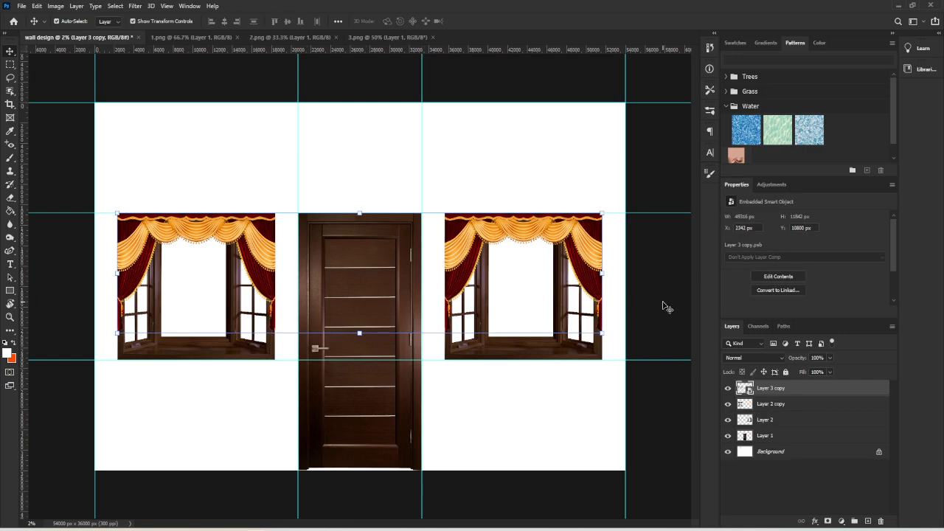
left_click(664, 303)
Step: Toggle the curtain layer's visibility to compare the windows with and without curtains
left_click(729, 389)
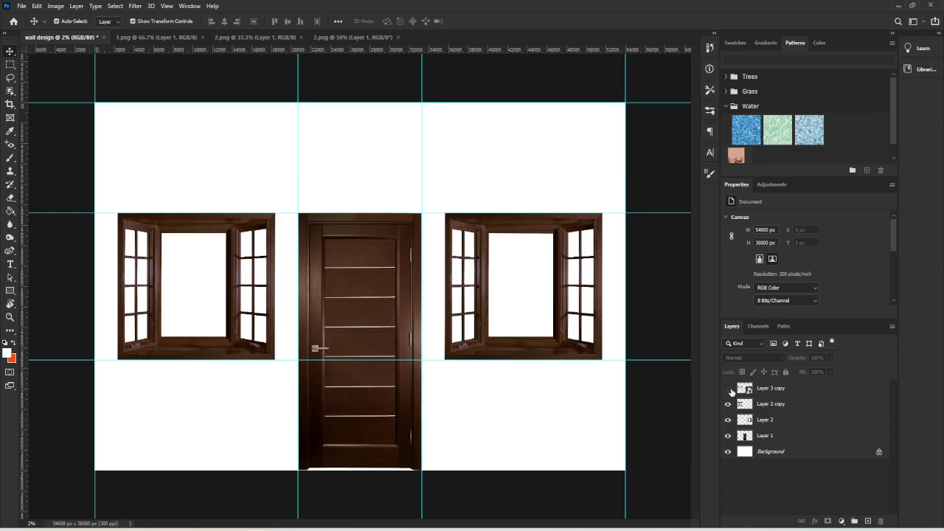
left_click(729, 389)
left_click(729, 389)
left_click(729, 388)
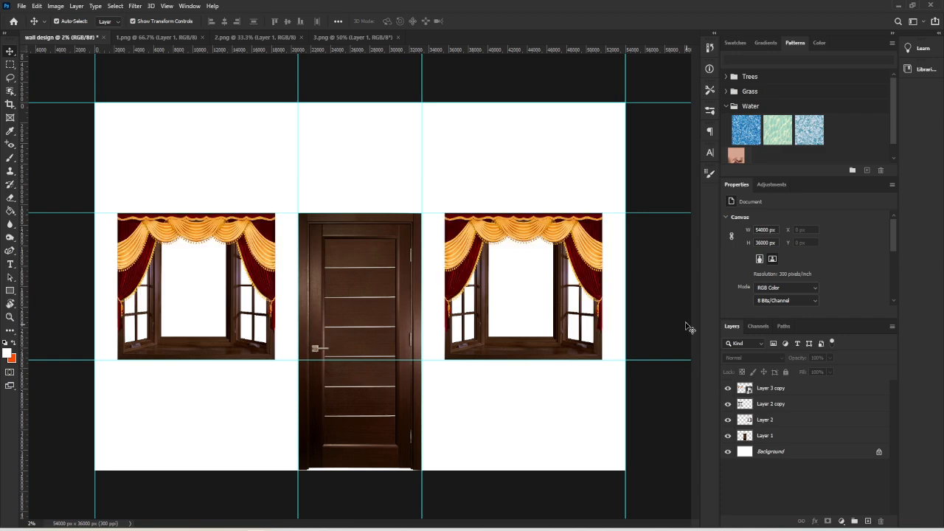
left_click(729, 389)
left_click(729, 389)
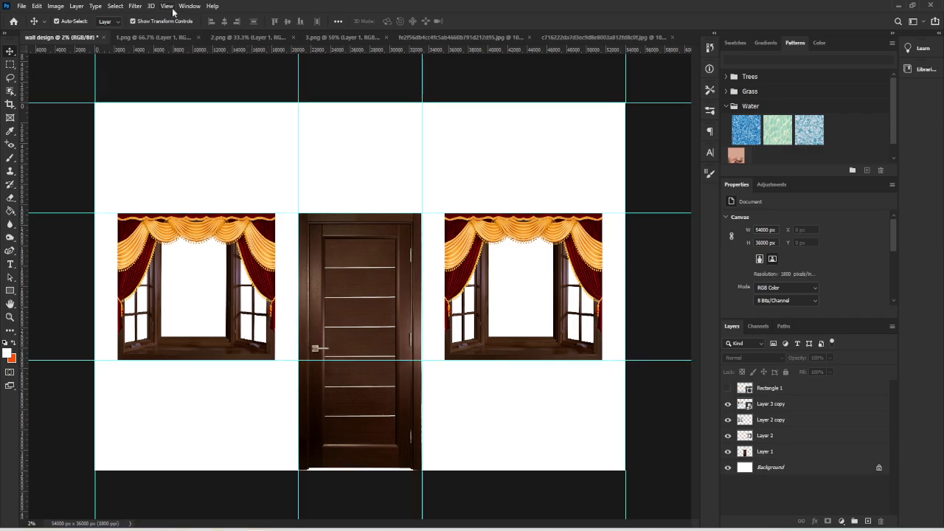
Step: Clear the canvas guides and create a new guide layout with a 24 inch bottom margin
left_click(167, 6)
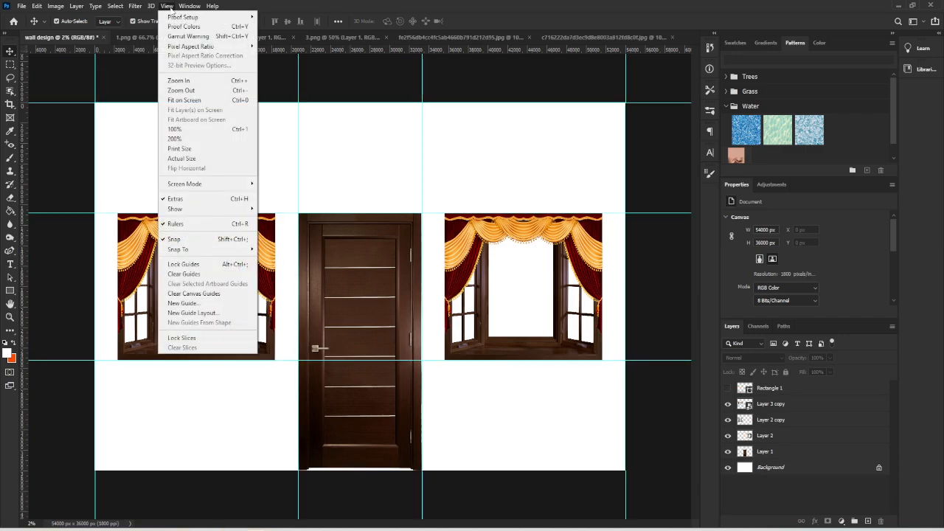
left_click(218, 294)
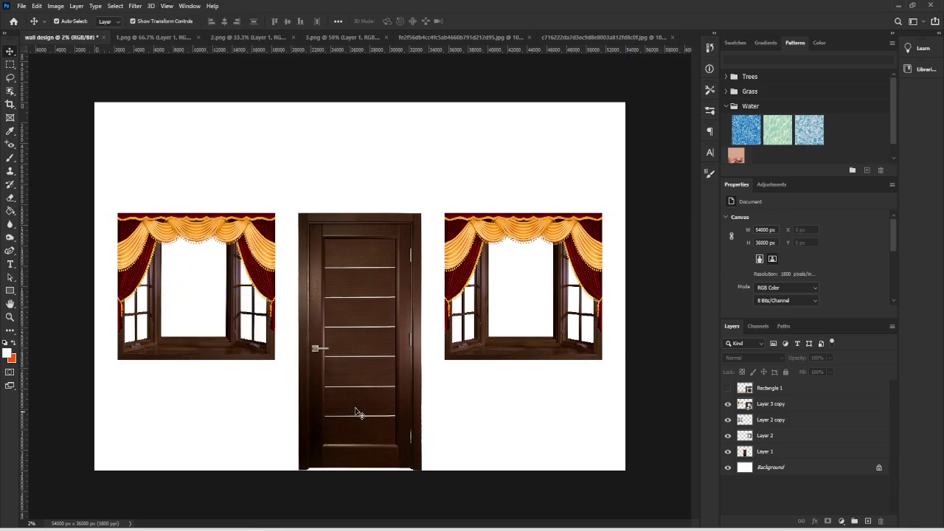
left_click(164, 6)
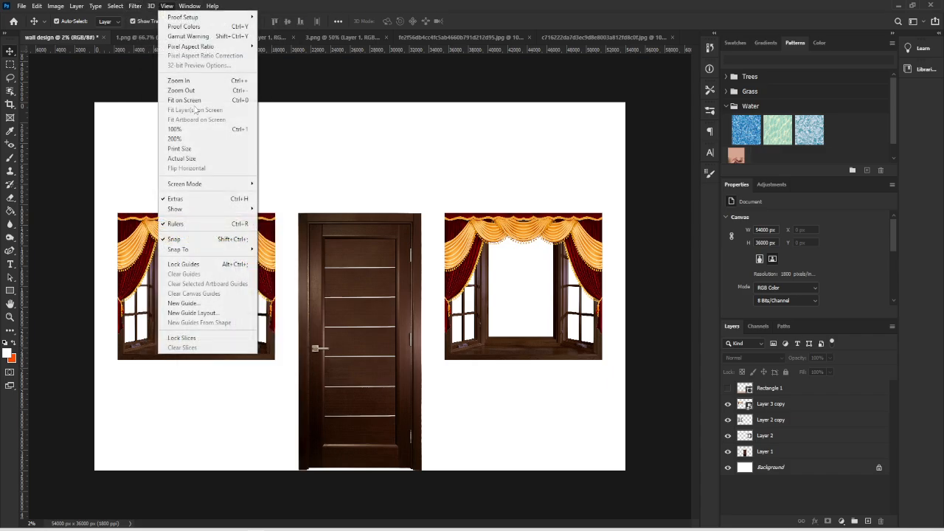
left_click(193, 313)
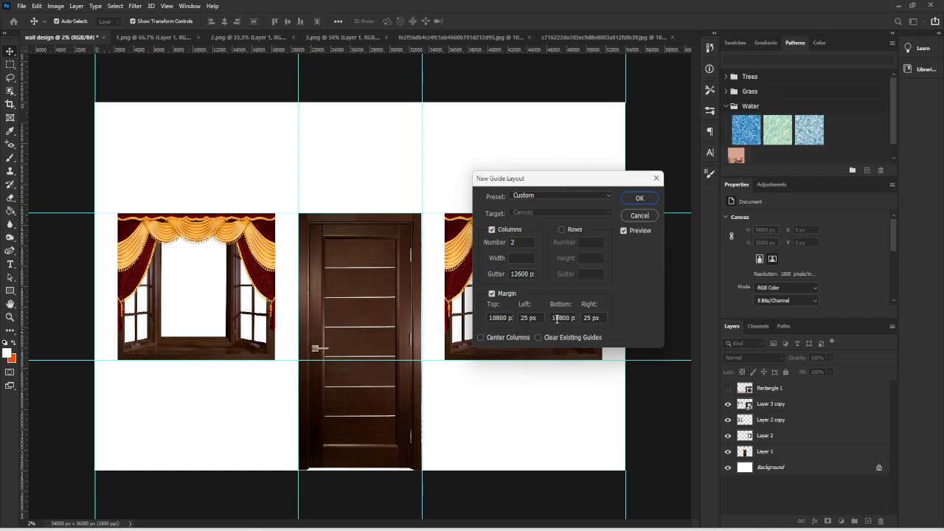
left_click(552, 317)
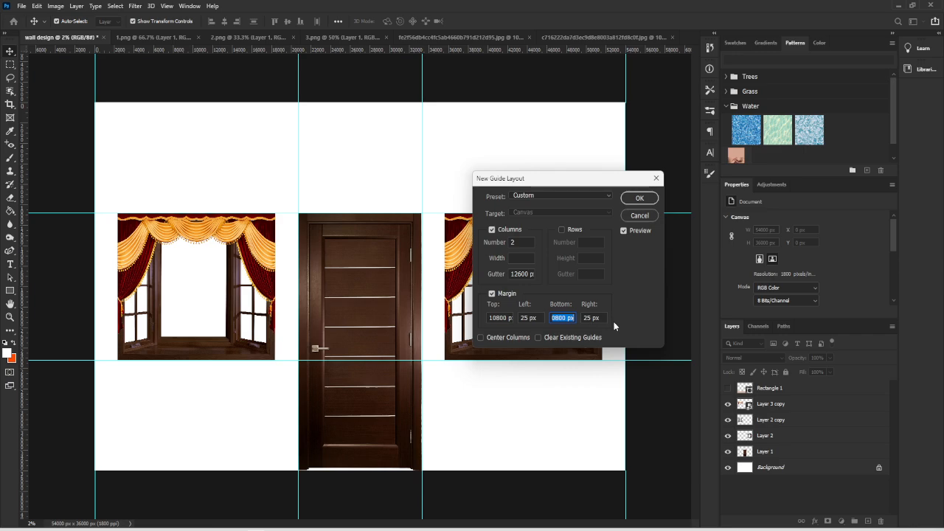
type("24")
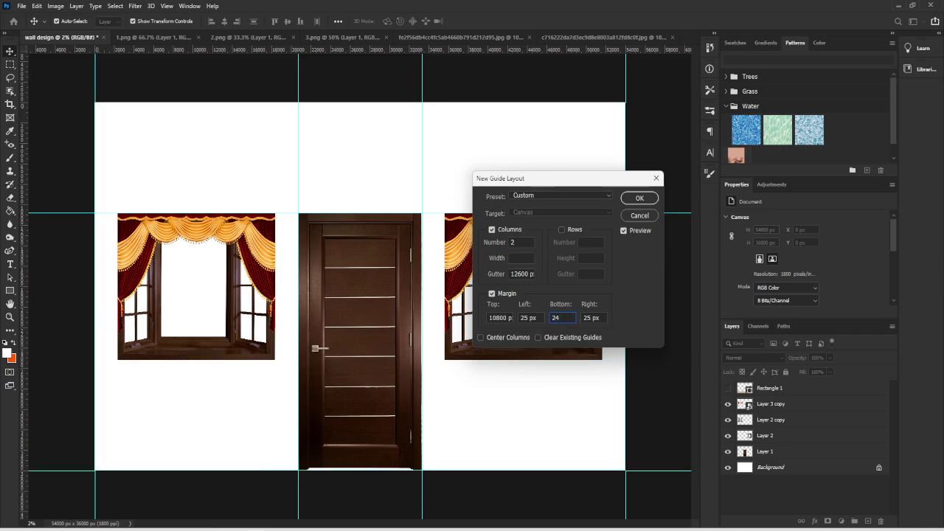
type(" inch")
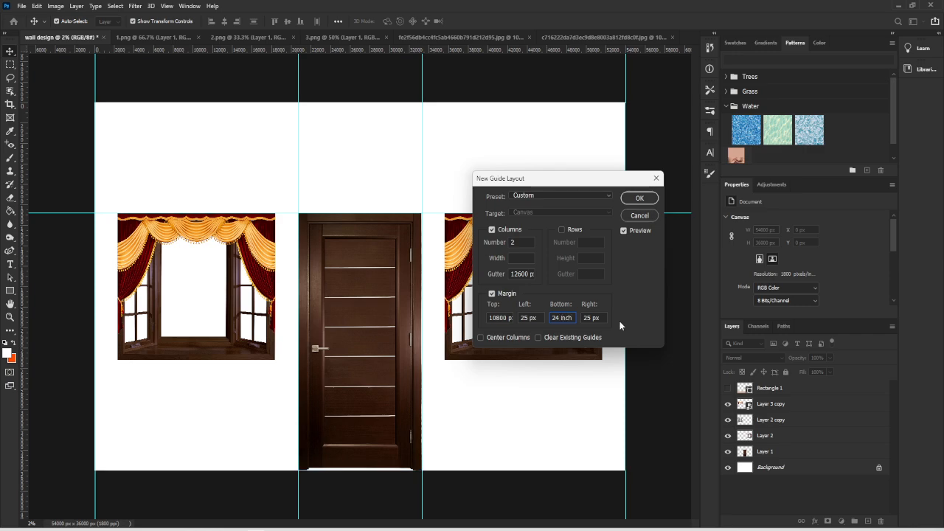
left_click(625, 202)
left_click(637, 199)
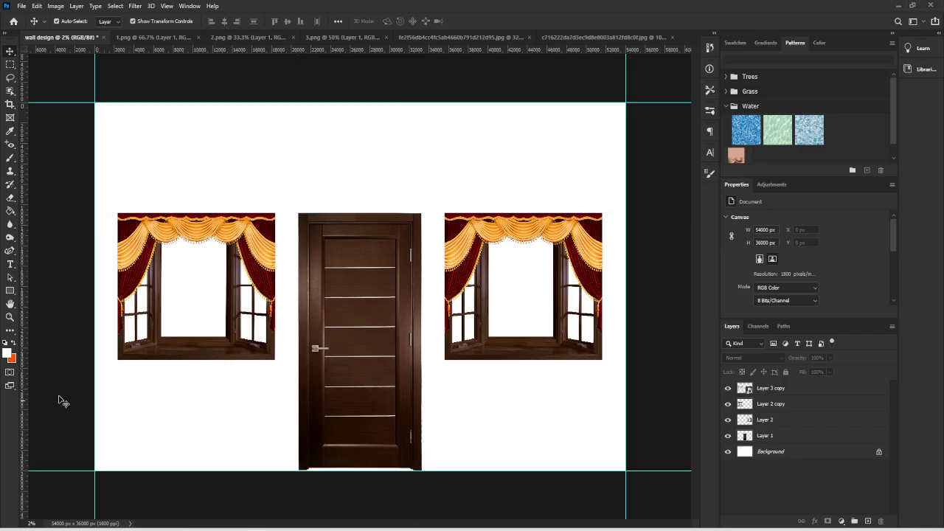
Step: Draw a full-width rectangle of about 54000 × 8300 px along the wall's bottom edge and fill it with the recently used salmon colour
left_click(10, 290)
left_click_drag(94, 471, 627, 385)
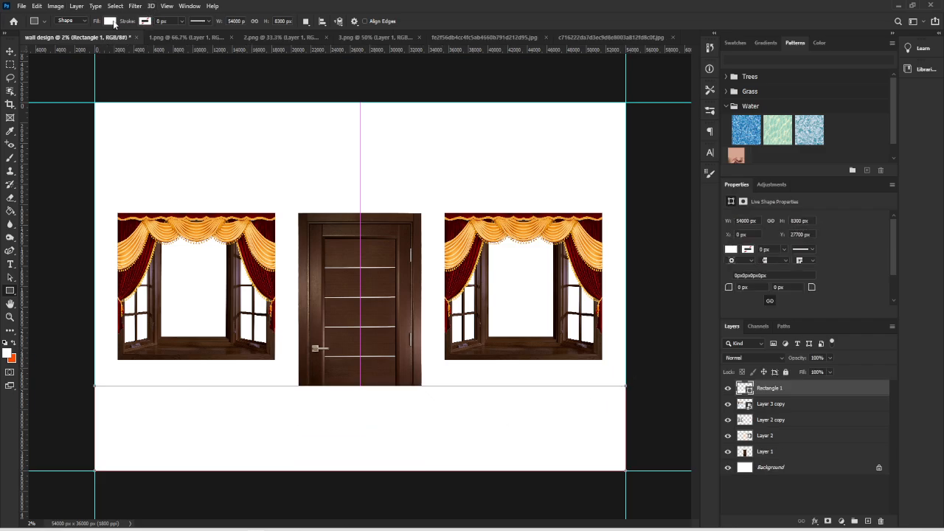
left_click(110, 22)
left_click(162, 74)
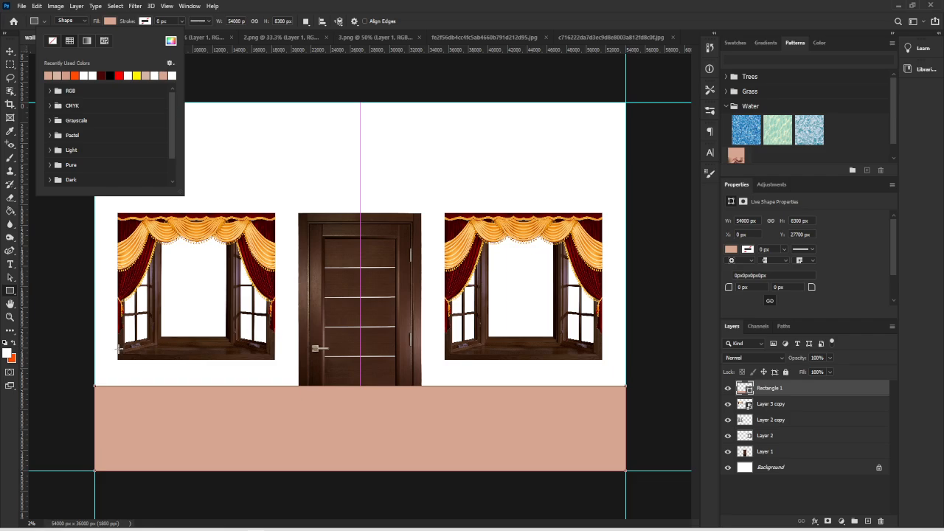
Step: Set the bottom rectangle's opacity to 30% and deselect it
left_click(819, 360)
type("30")
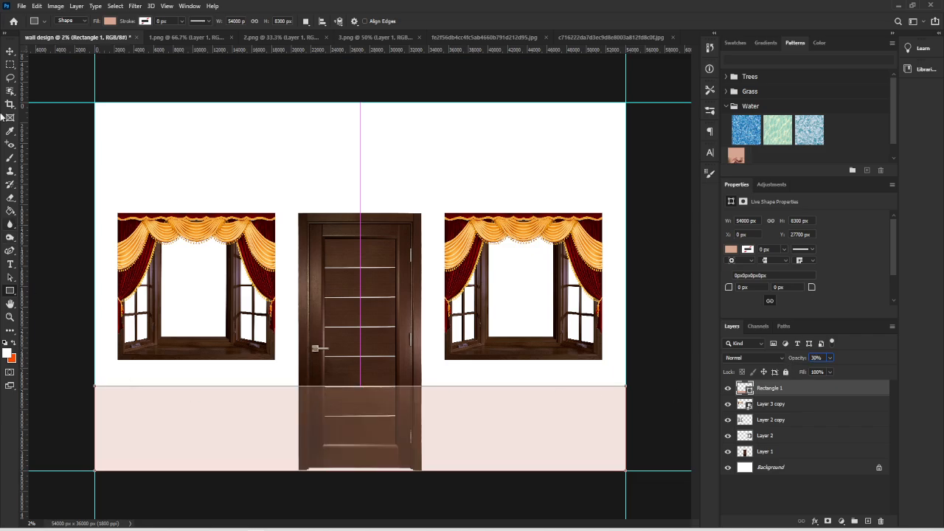
left_click(9, 51)
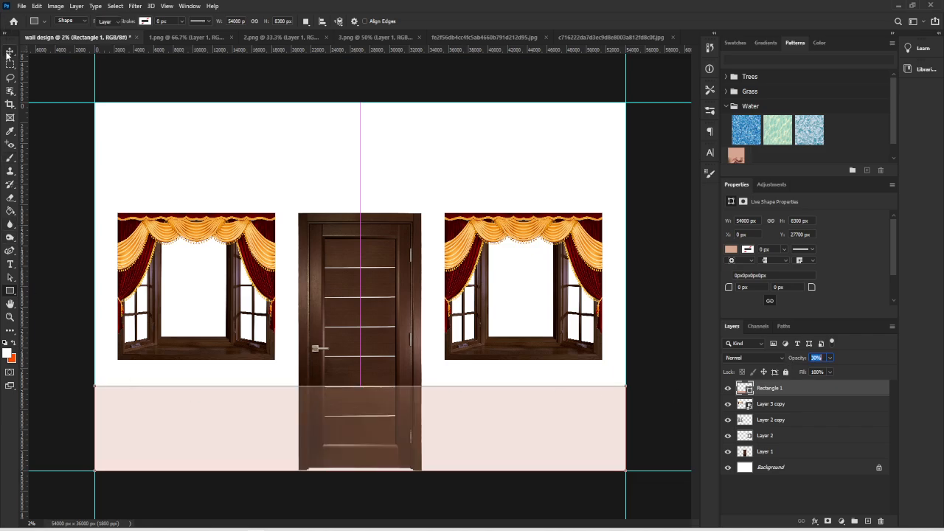
left_click(59, 75)
Step: Close the 1.png, 2.png and 3.png documents
left_click(198, 37)
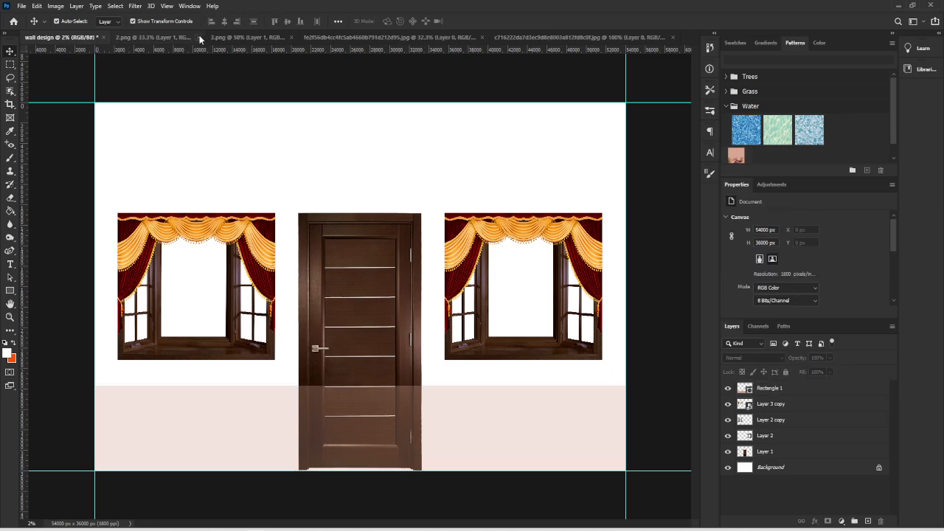
left_click(199, 36)
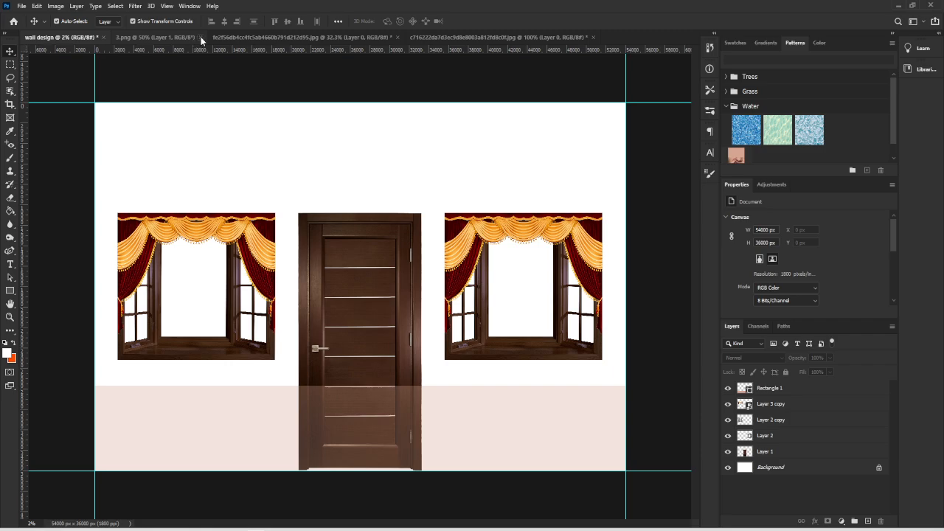
left_click(200, 37)
Step: Place the white marble tile image in the wall's bottom-left corner, scaled to about 1489% to match the rectangle's height
left_click(208, 37)
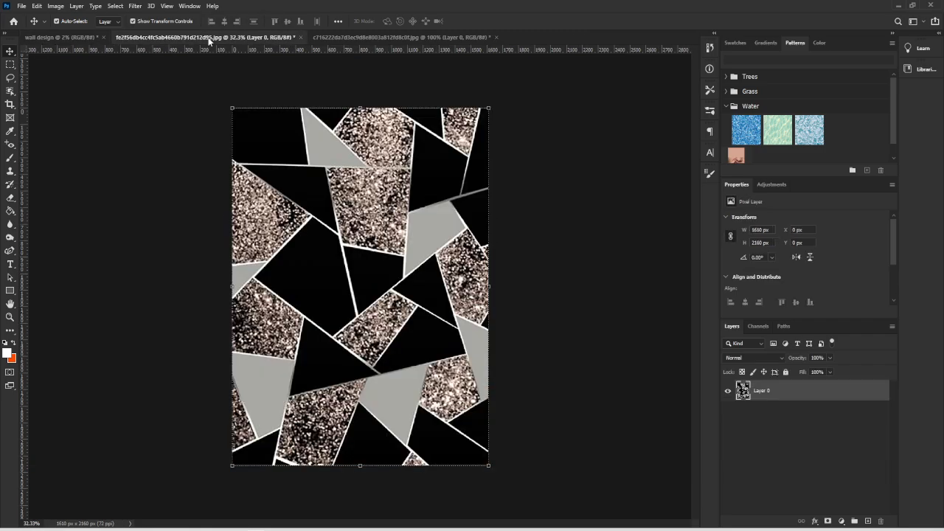
left_click(361, 36)
left_click_drag(366, 226, 198, 412)
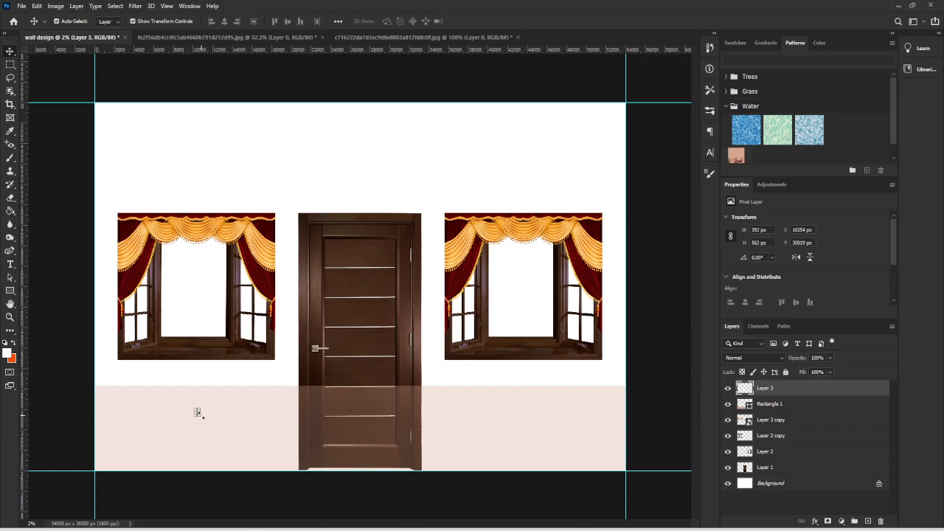
left_click_drag(201, 417, 129, 415)
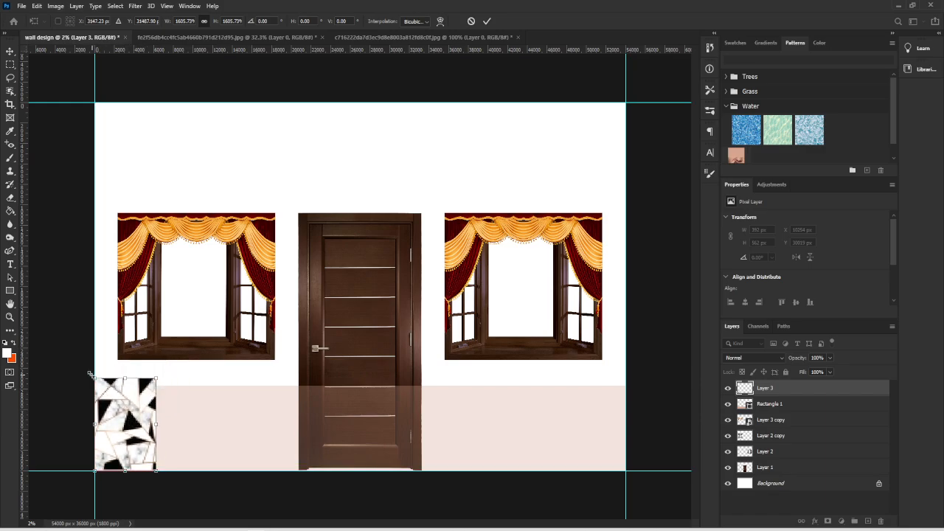
left_click_drag(95, 379, 98, 384)
left_click_drag(135, 420, 131, 420)
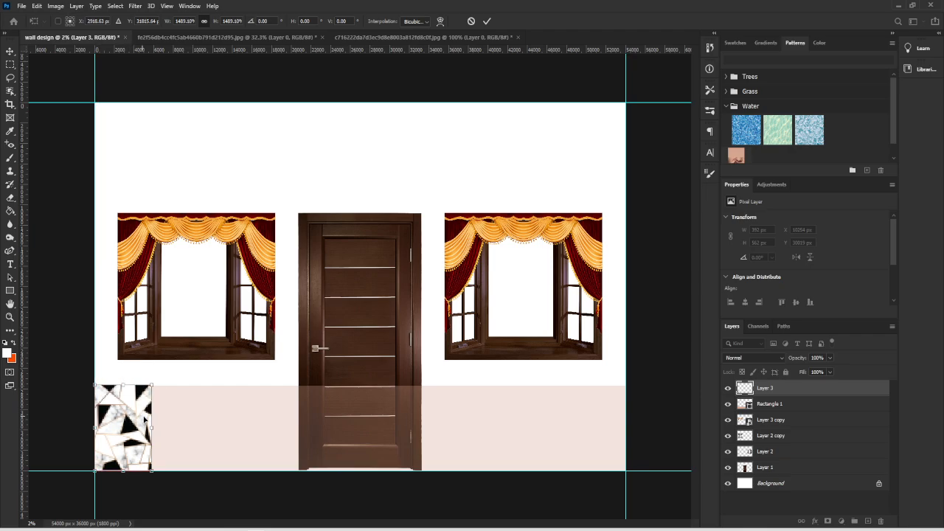
key("Return")
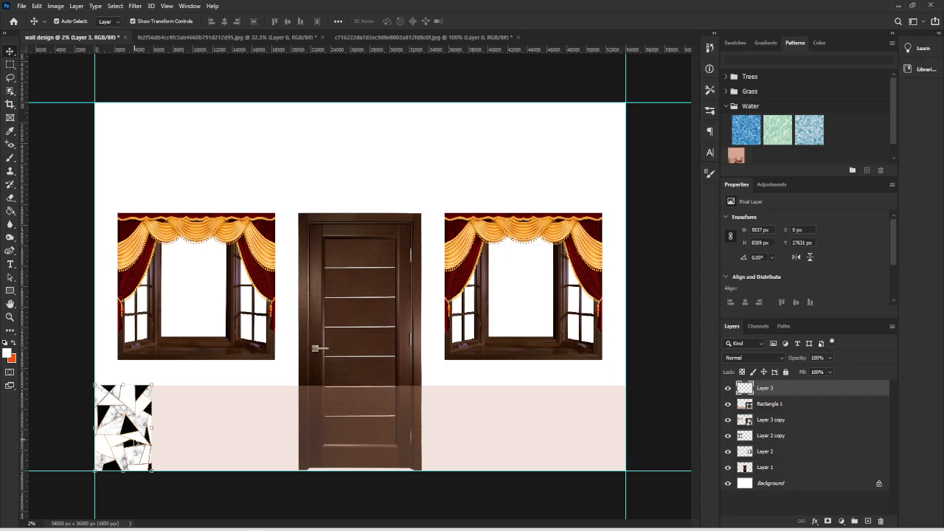
Step: Duplicate the marble tile and place the copy a short distance to its right along the bottom edge
key("alt+Tab")
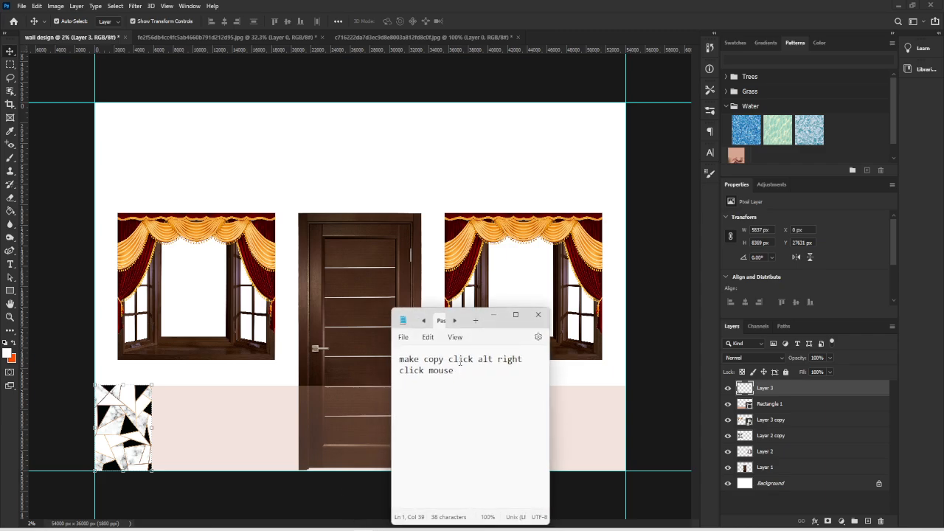
left_click(494, 315)
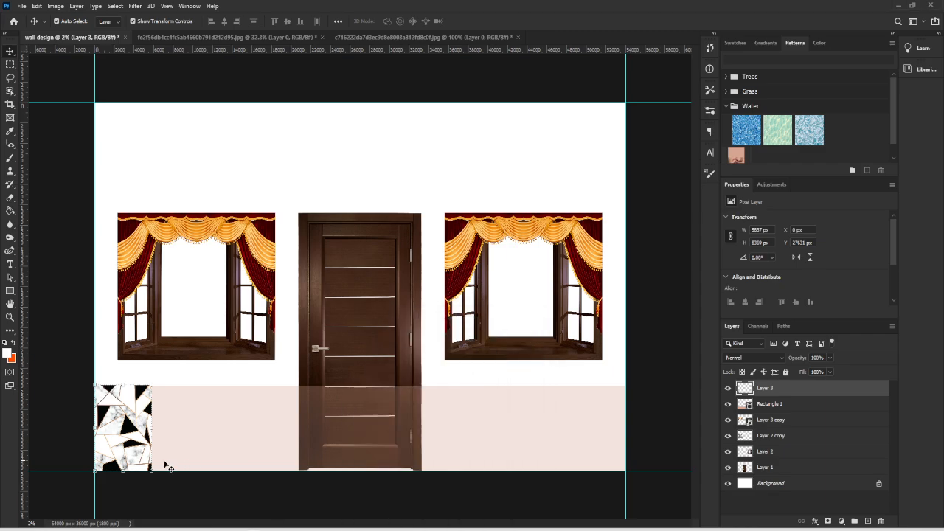
left_click_drag(105, 400, 182, 417)
right_click(185, 415)
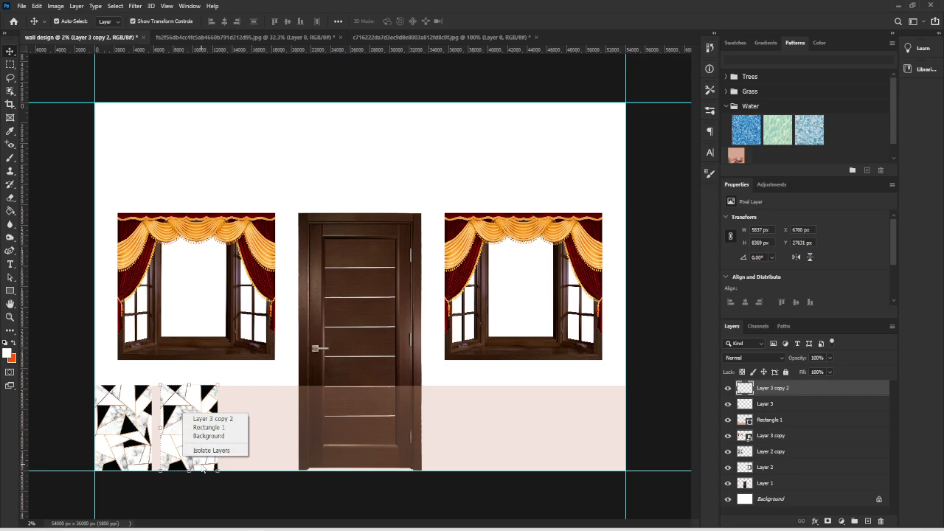
left_click(357, 529)
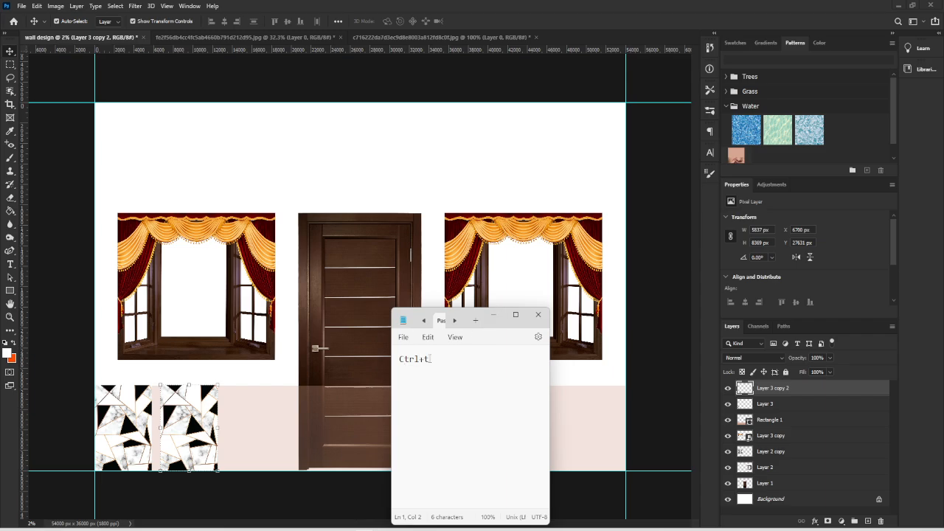
left_click(493, 316)
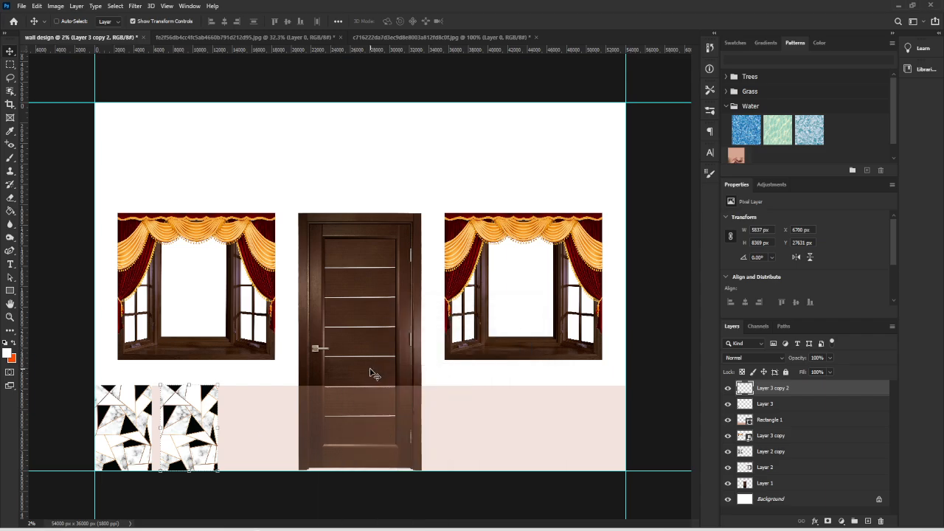
Step: Flip the copied marble tile horizontally and butt it against the first tile's edge, at about X 5787 px
key("ctrl+t")
right_click(199, 415)
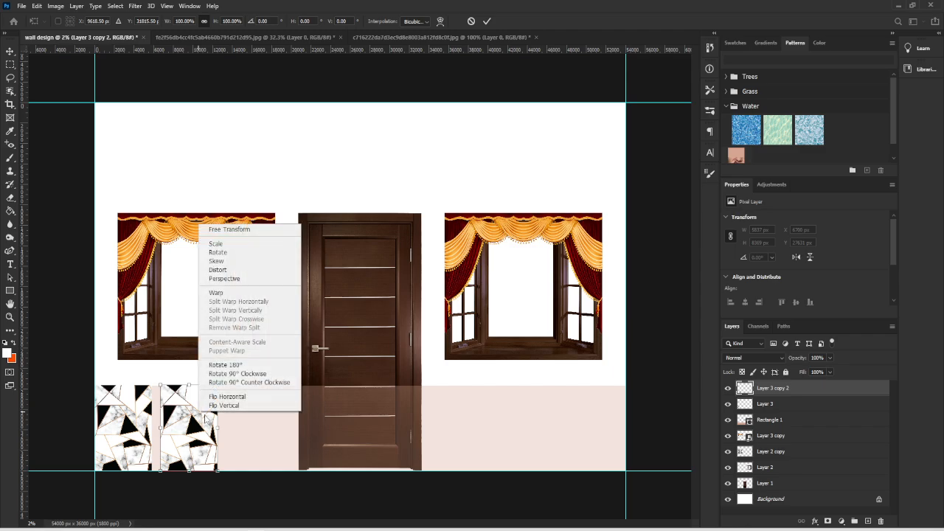
left_click(228, 405)
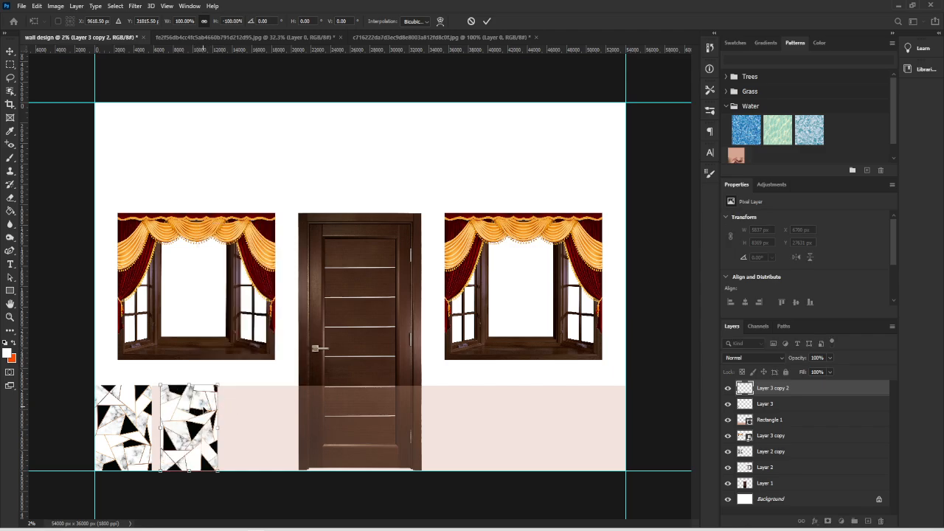
right_click(201, 413)
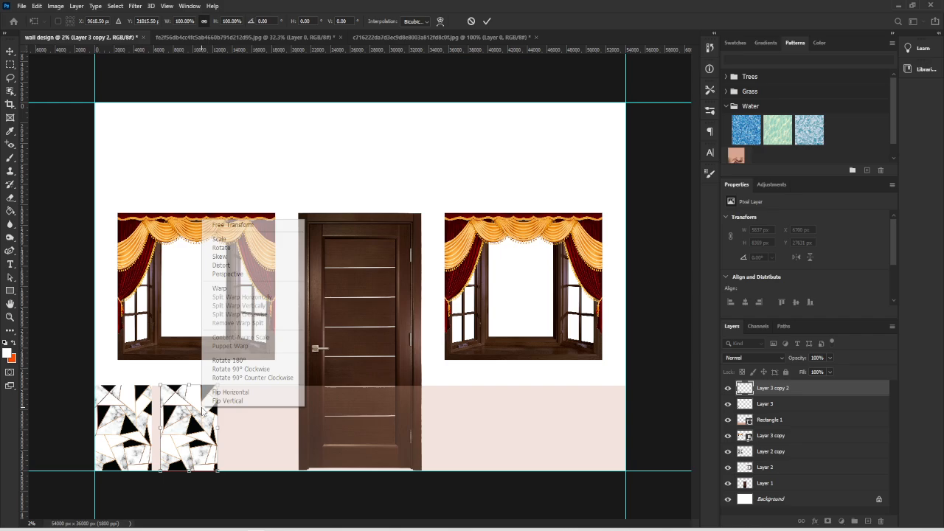
left_click(217, 391)
left_click_drag(185, 406, 119, 406)
key("Return")
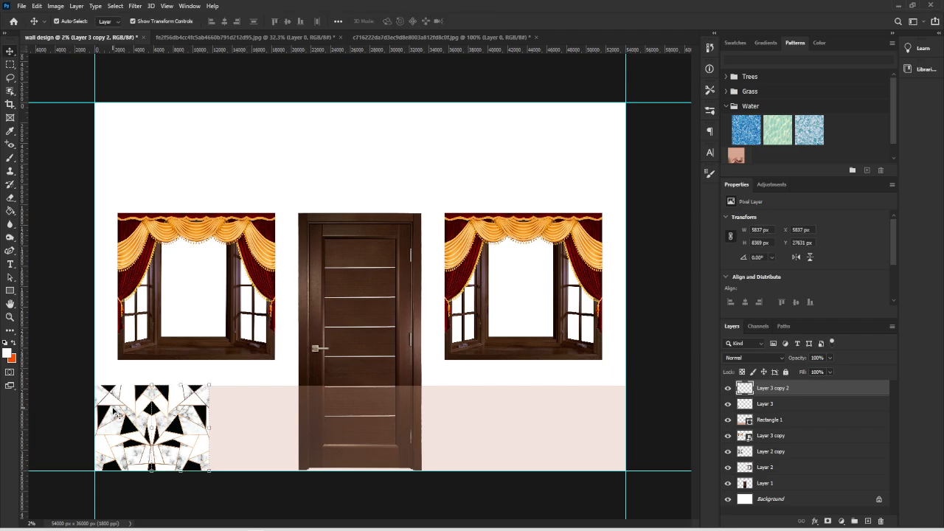
left_click(115, 411)
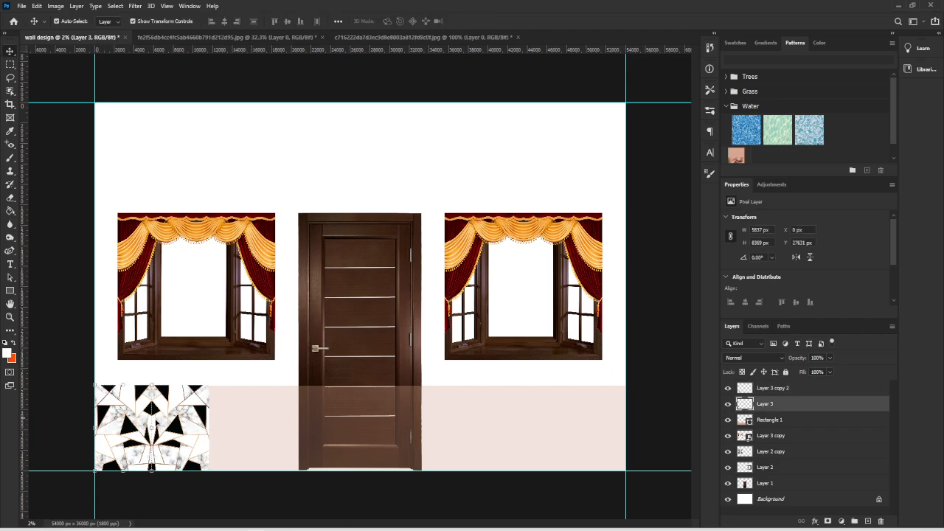
left_click(188, 434)
left_click_drag(188, 433, 187, 433)
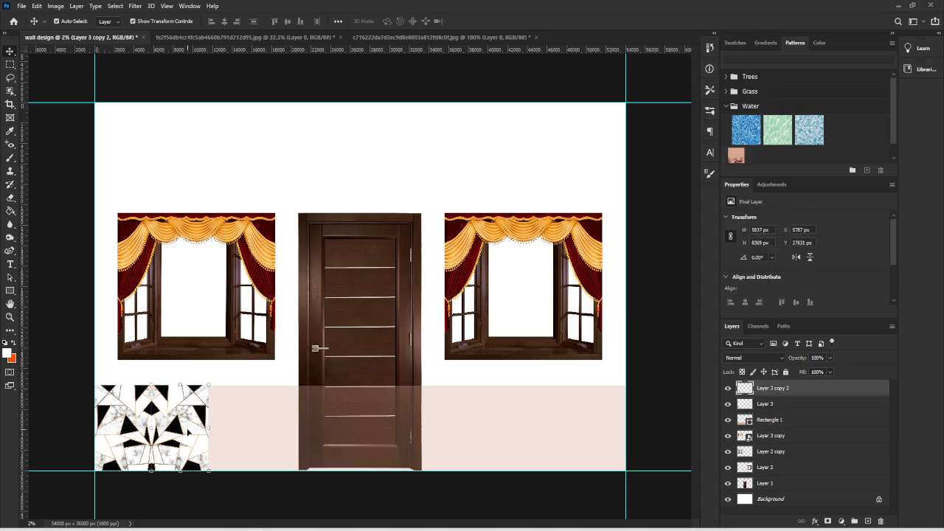
Step: Duplicate the two marble tiles together, place the pair directly beside them at about X 11750 px, and deselect
left_click(131, 439, "shift")
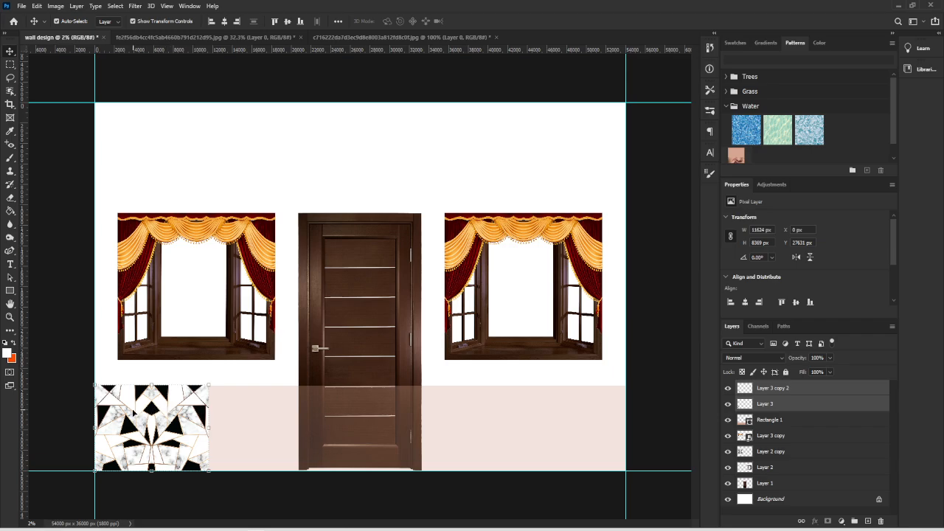
left_click_drag(120, 414, 236, 417)
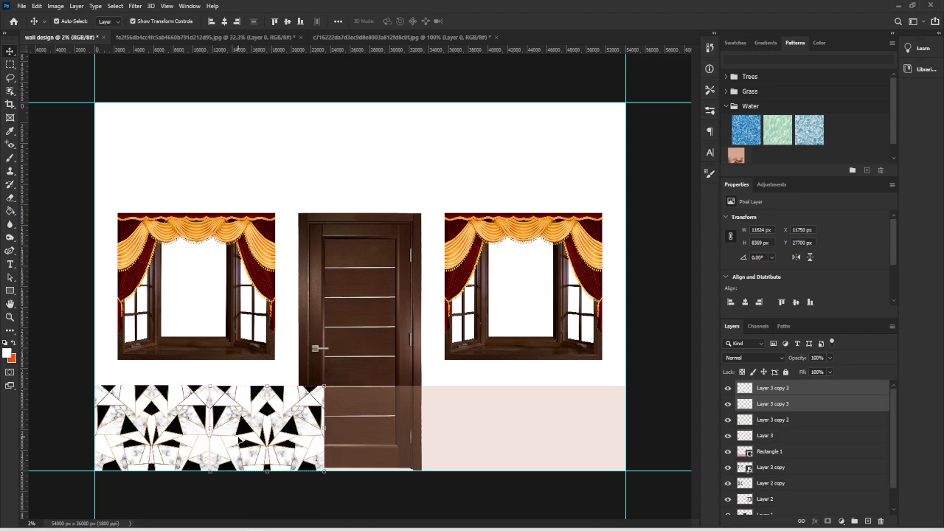
right_click(264, 434)
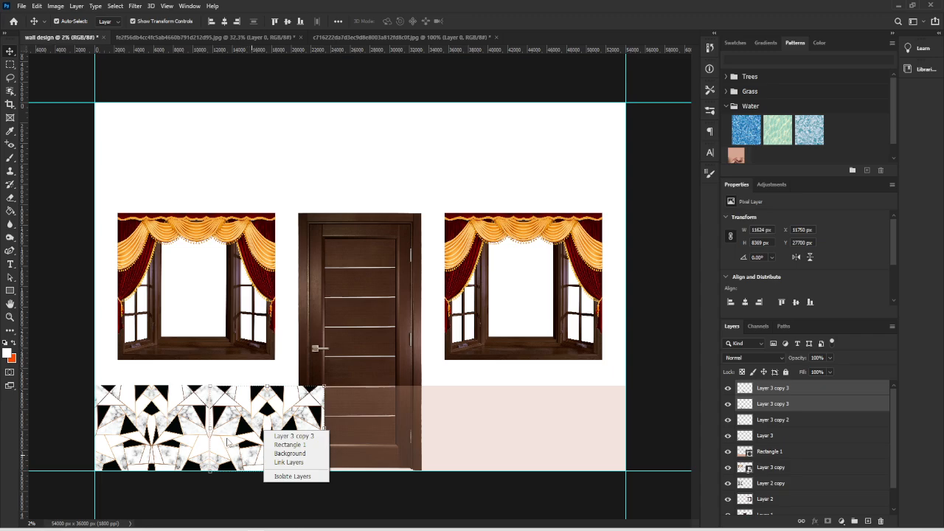
left_click(258, 493)
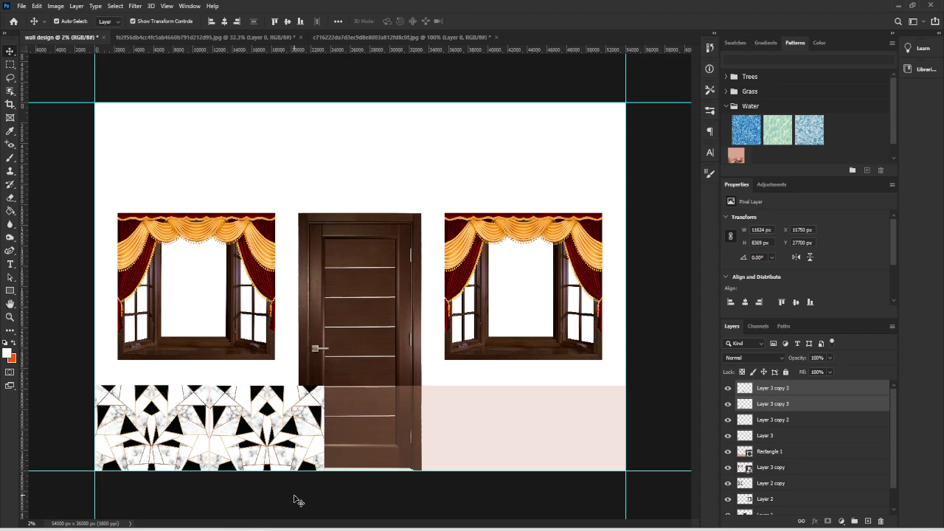
left_click(293, 501)
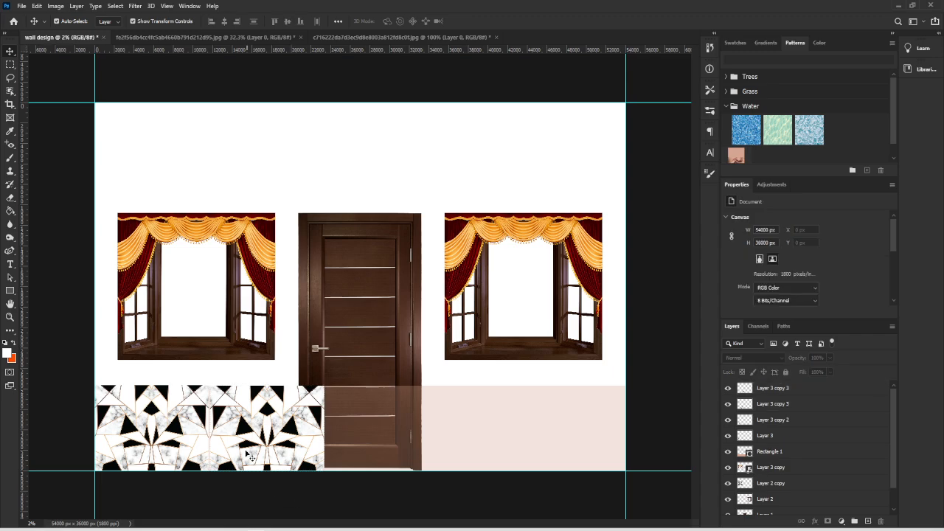
Step: Convert the marble tile that overlaps the door into a smart object and deselect it
left_click(307, 413)
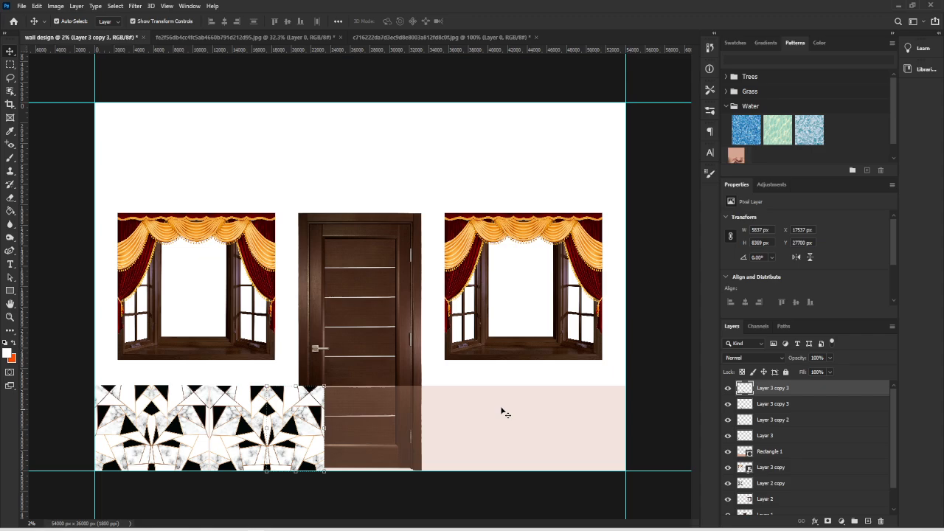
right_click(773, 391)
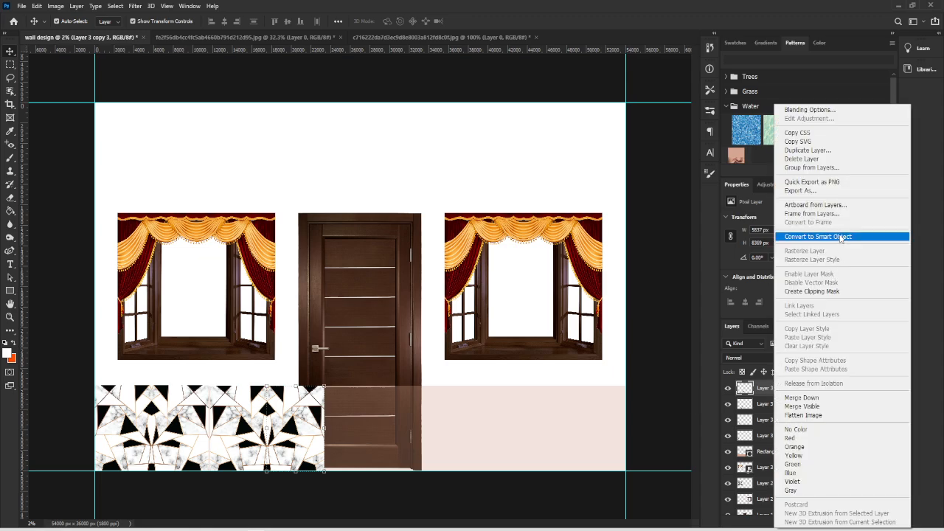
left_click(818, 236)
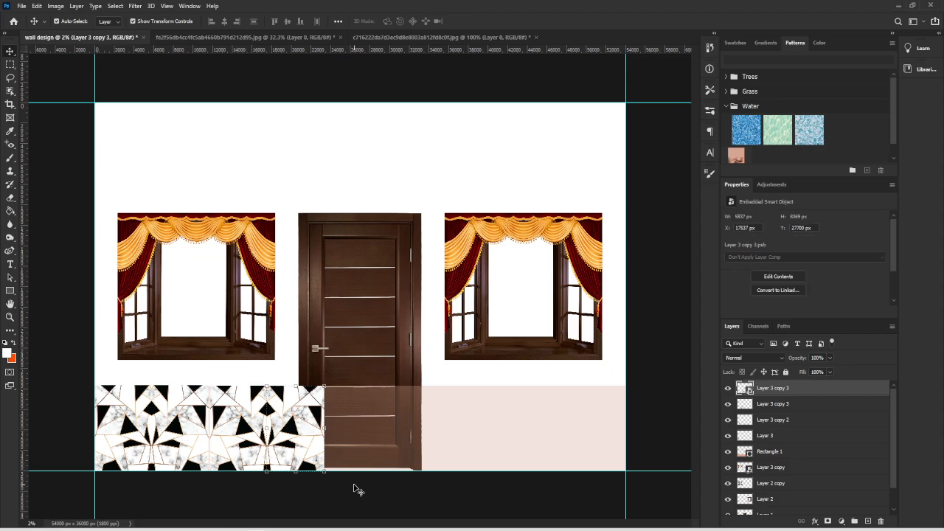
left_click(354, 489)
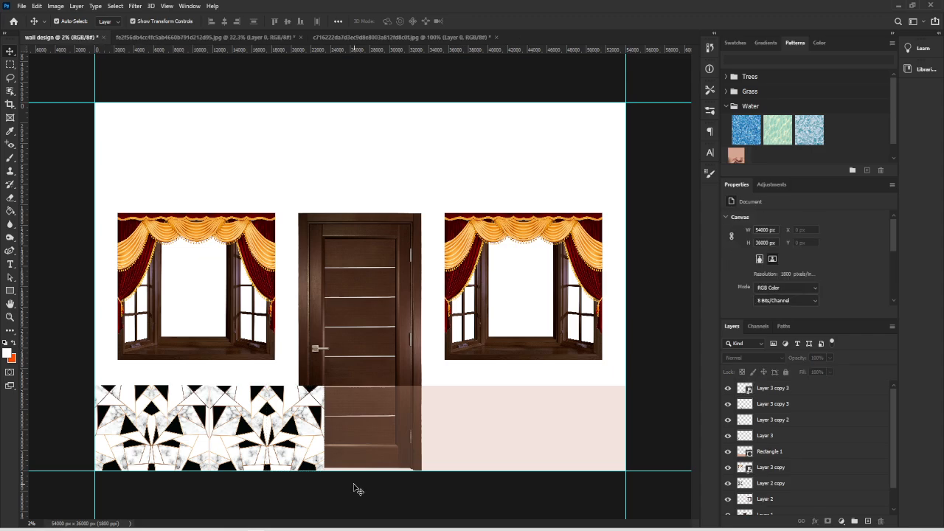
Step: Rasterize the marble tile overlapping the door and delete its overlapping part using a rectangular selection along the door's edge
left_click(10, 65)
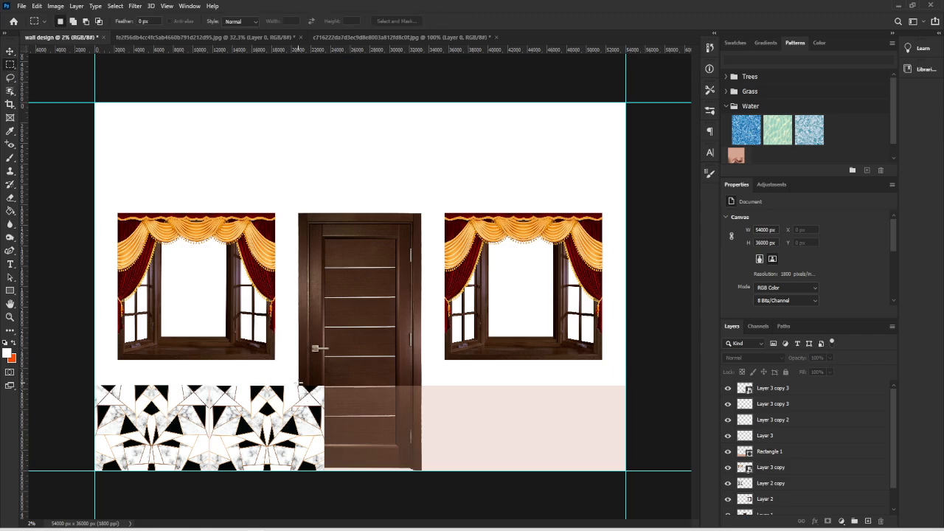
left_click_drag(299, 383, 329, 502)
key("v")
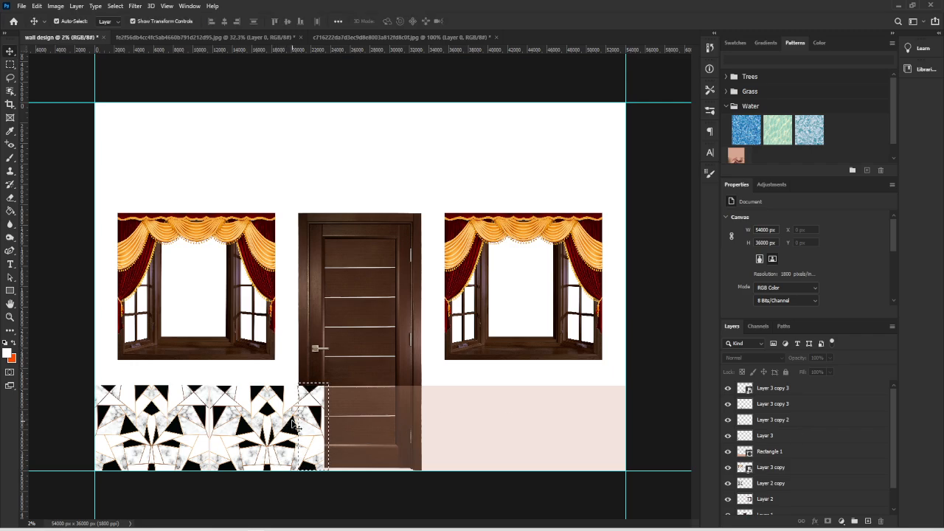
left_click(295, 417)
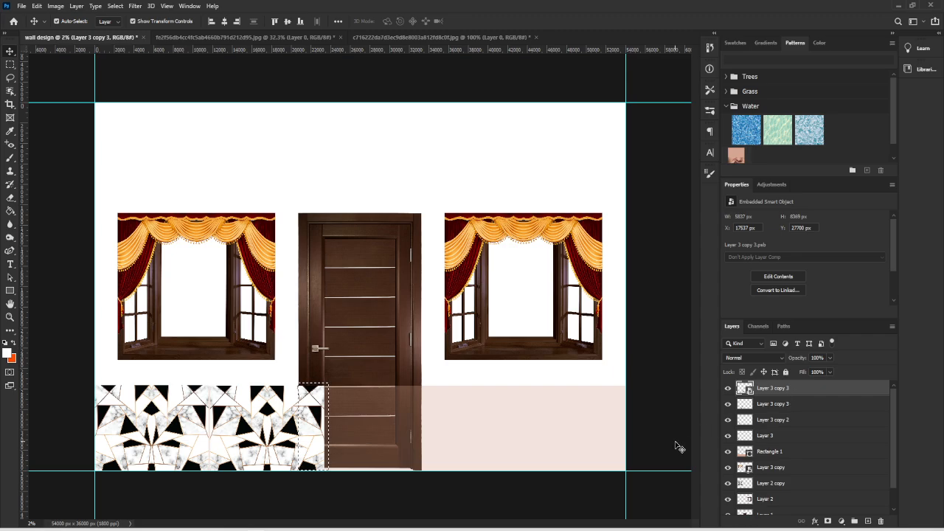
key("Delete")
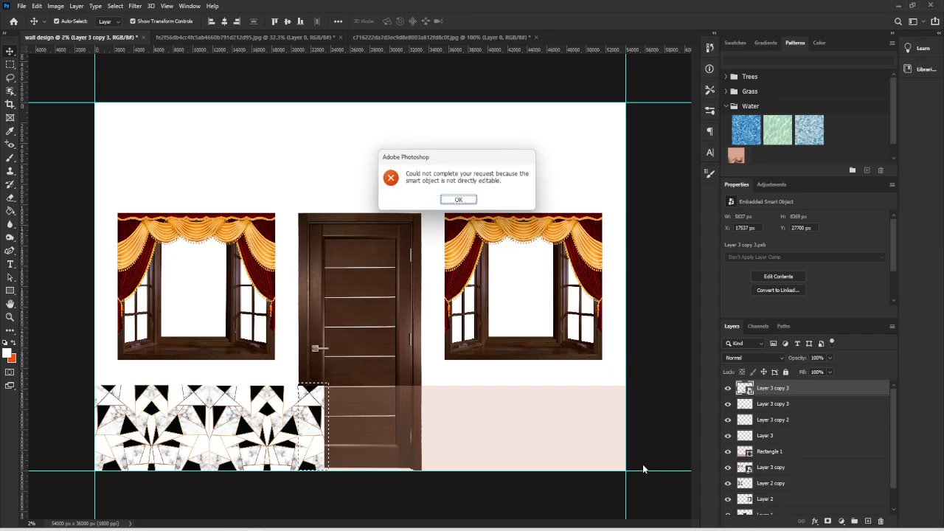
left_click(460, 201)
right_click(780, 387)
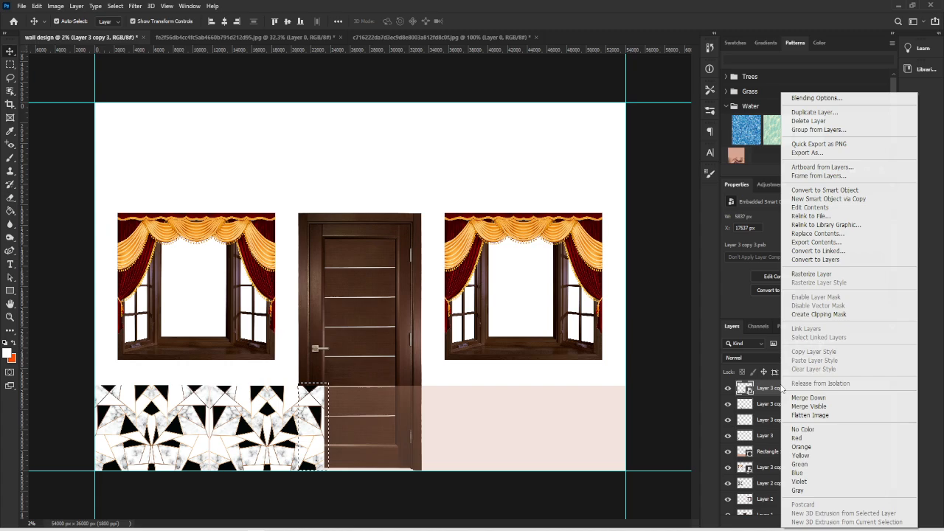
left_click(812, 274)
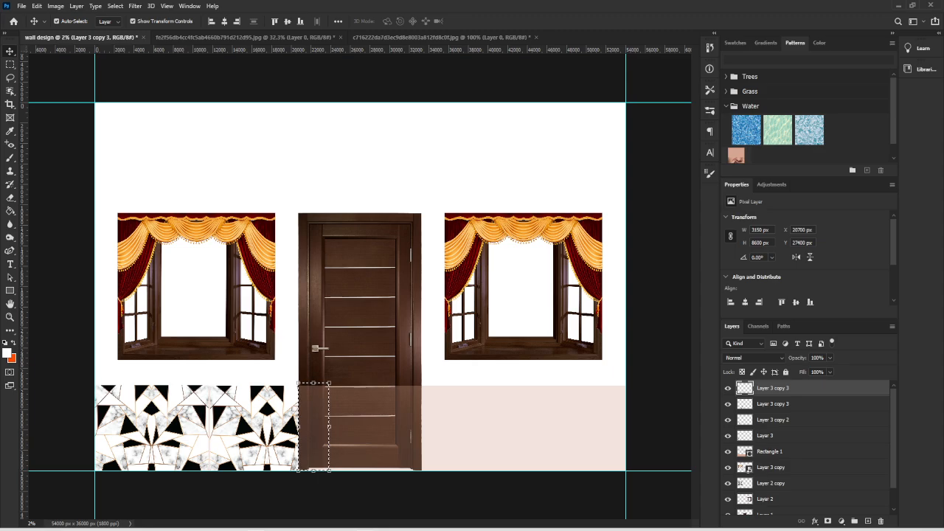
Step: Switch to Notepad, replace the note with "SELECT AND CLICK DELETE", and minimise the window
left_click(369, 517)
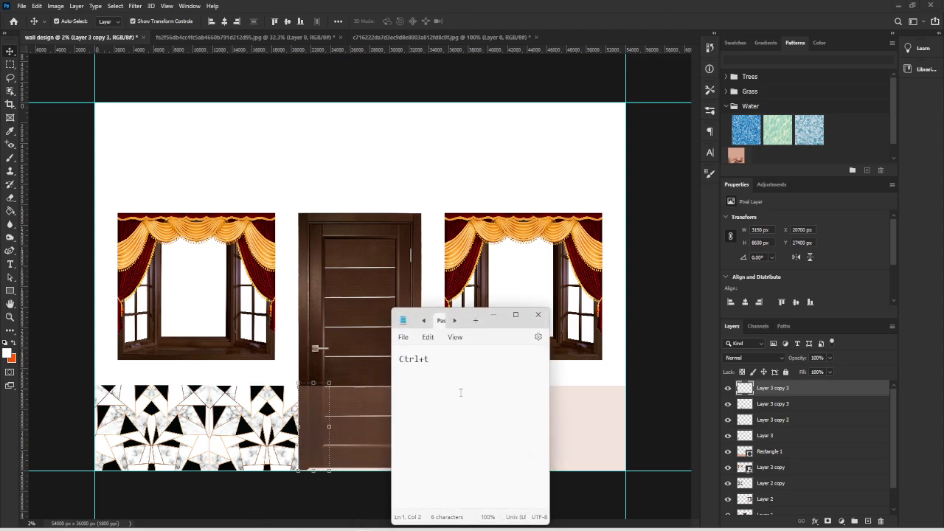
left_click_drag(428, 365, 393, 366)
type("SELECT AND CLICK DE")
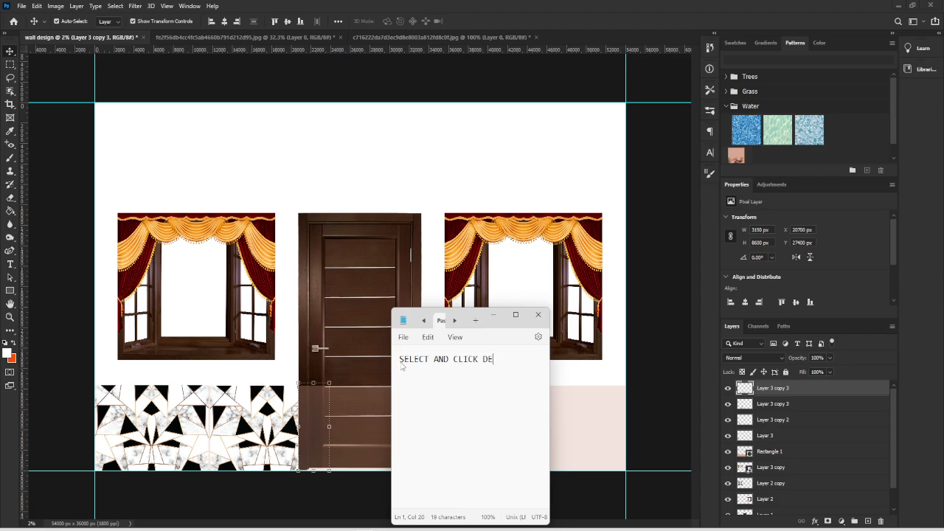
type("LETE")
left_click(494, 315)
Step: Clear the selection, duplicate all four marble tiles and place the copies on the door's other side, starting at about X 33300 px
left_click(417, 501)
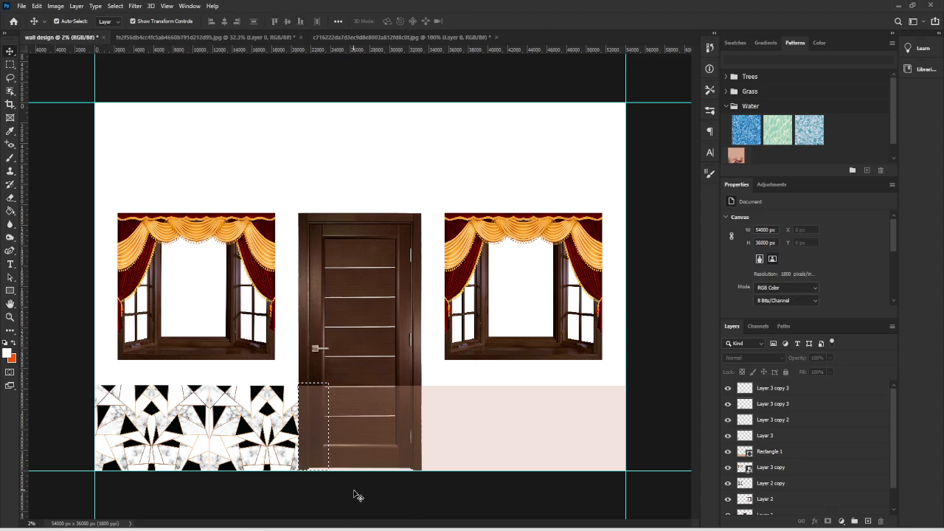
key("ctrl+d")
left_click(132, 411)
left_click(209, 426, "shift")
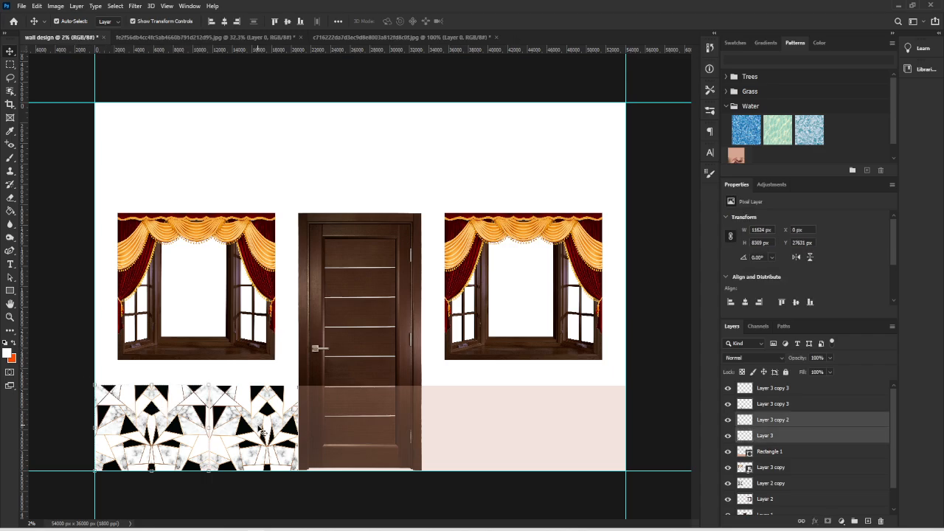
left_click(262, 430, "shift")
left_click(290, 430, "shift")
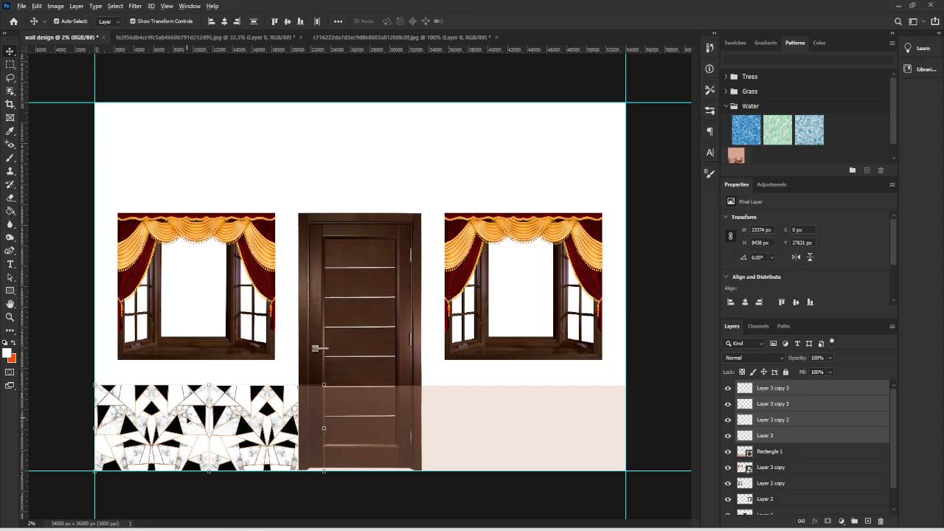
left_click_drag(144, 400, 458, 402)
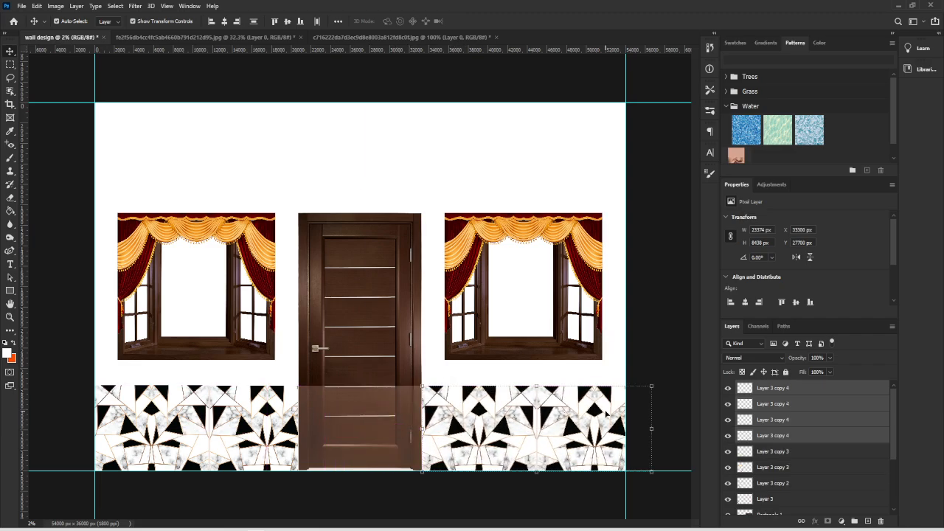
left_click(660, 386)
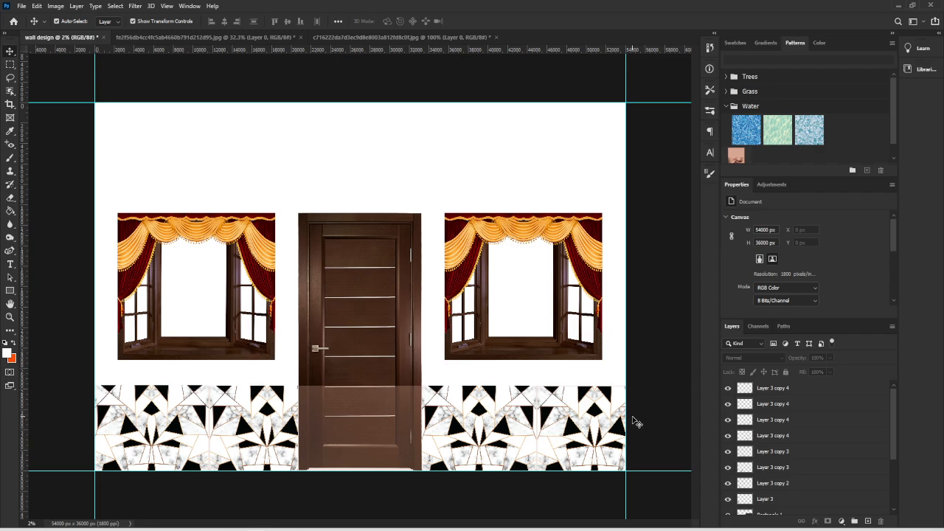
Step: Select all the marble tile layers on both sides of the door and convert them into one smart object
left_click(800, 393)
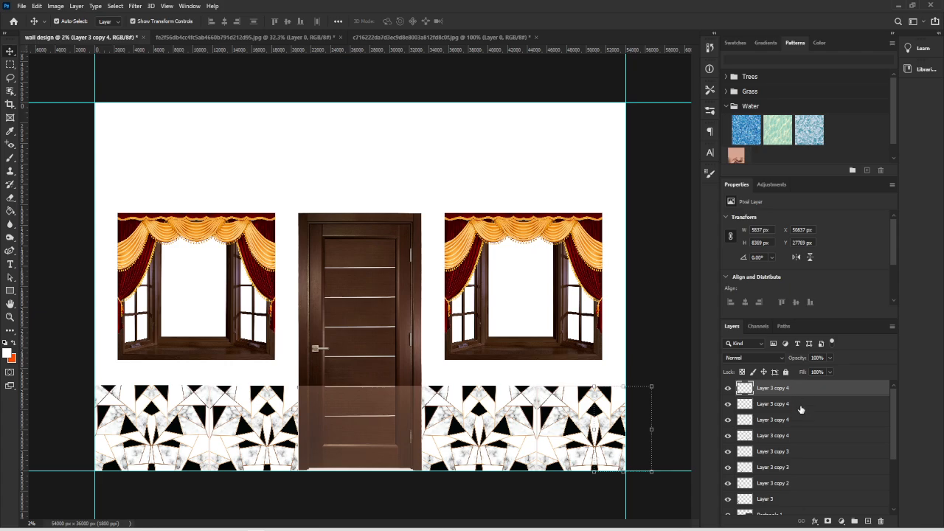
scroll(802, 422, "down", 2)
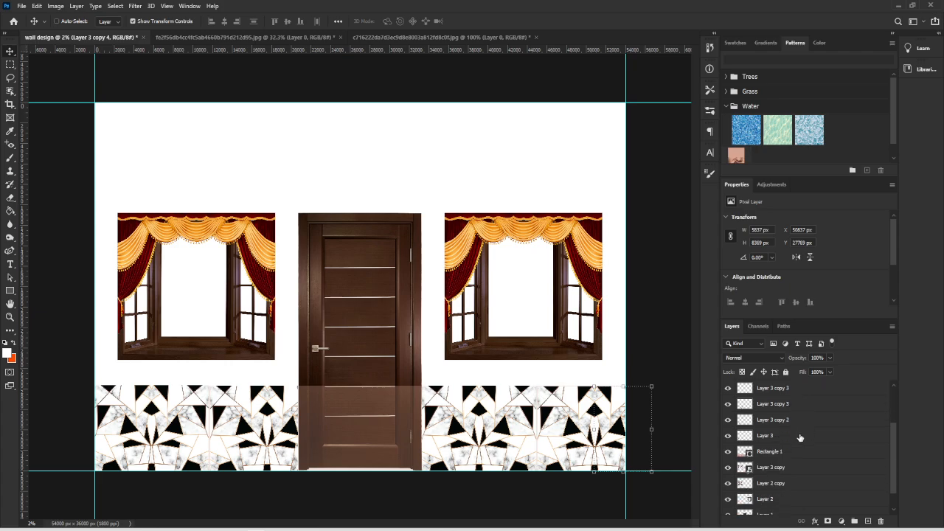
left_click(802, 436)
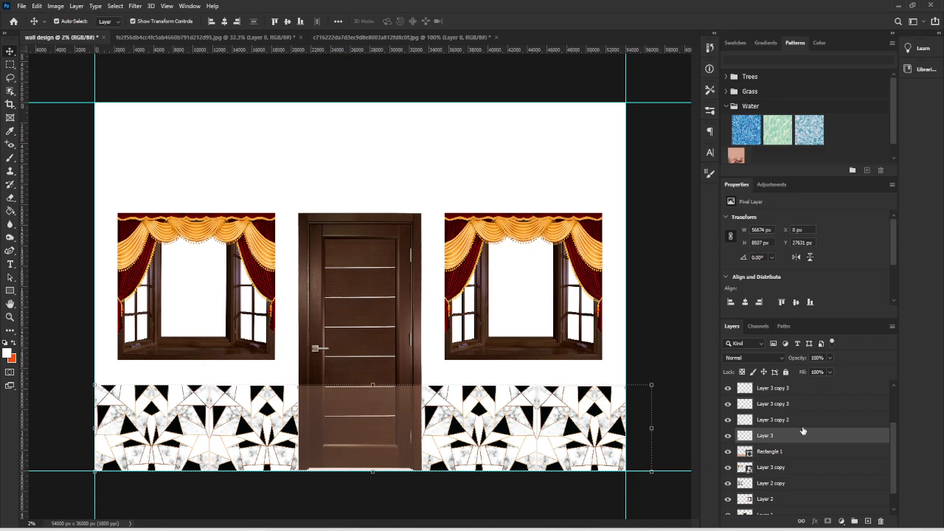
scroll(803, 431, "up", 2)
left_click(805, 415, "shift")
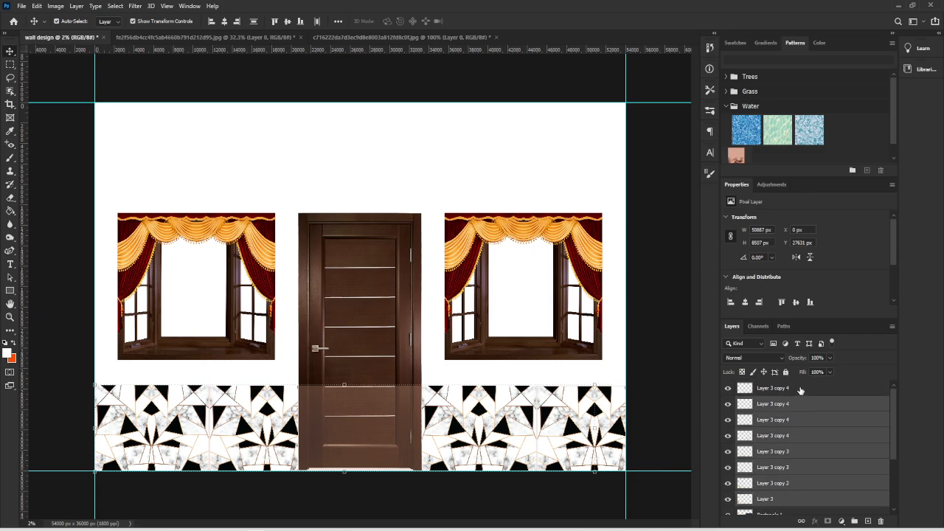
left_click(801, 391, "shift")
scroll(801, 419, "down", 2)
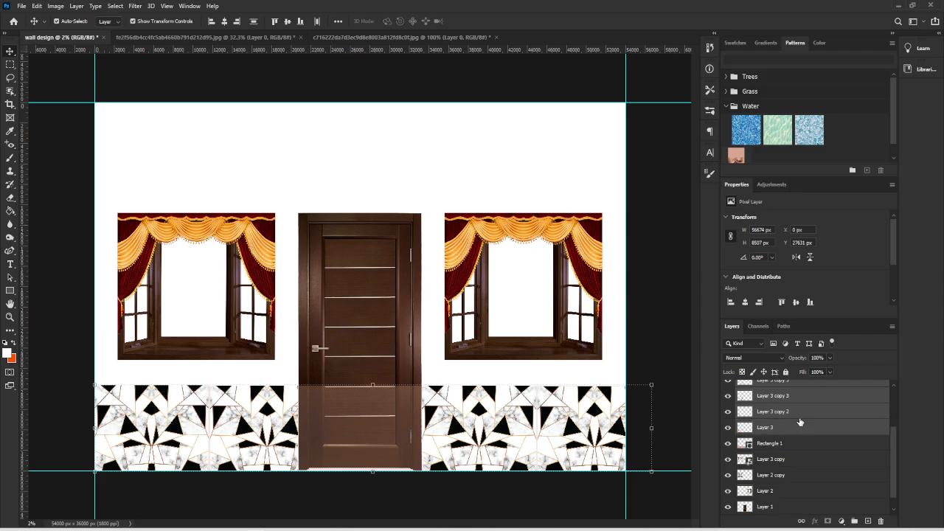
scroll(801, 423, "up", 1)
right_click(800, 421)
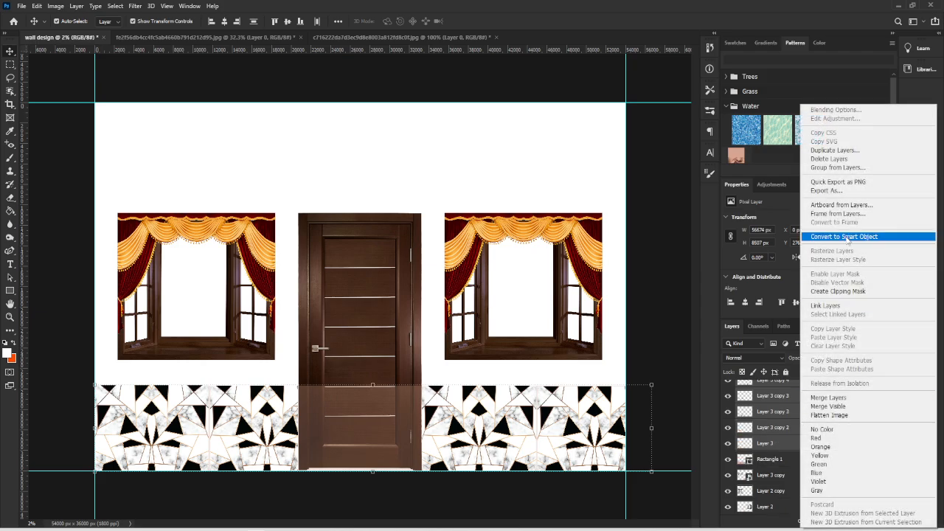
left_click(847, 237)
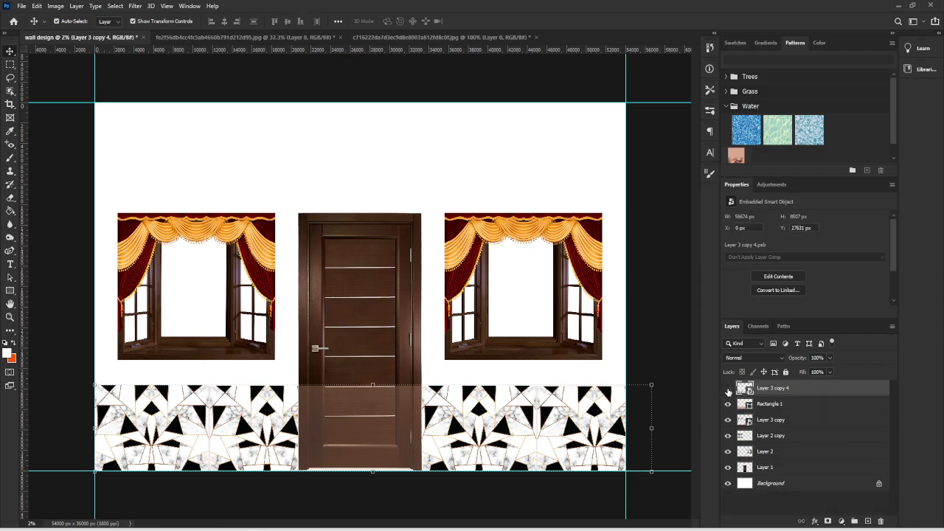
Step: Check the combined marble tiles by toggling their visibility, leave them visible and delete the translucent pink rectangle layer
left_click(729, 392)
left_click(729, 392)
left_click(729, 392)
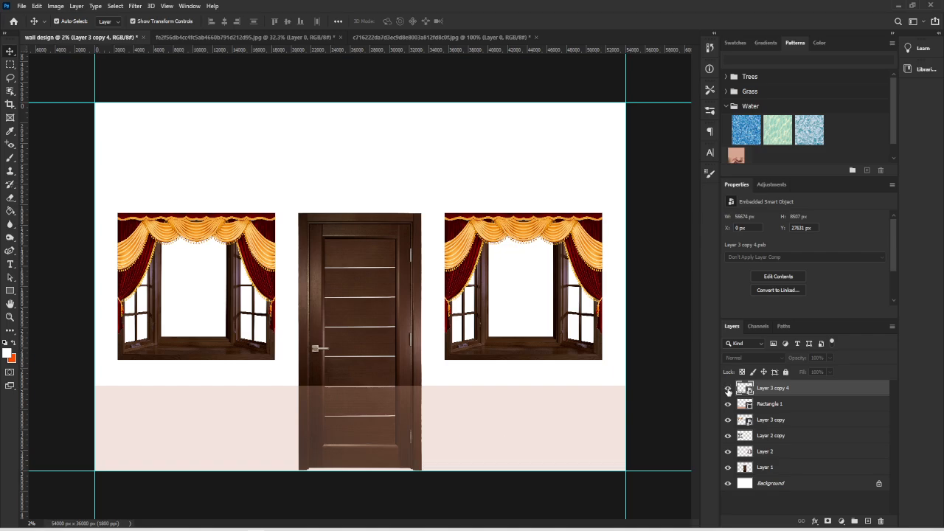
left_click(729, 392)
left_click(763, 406)
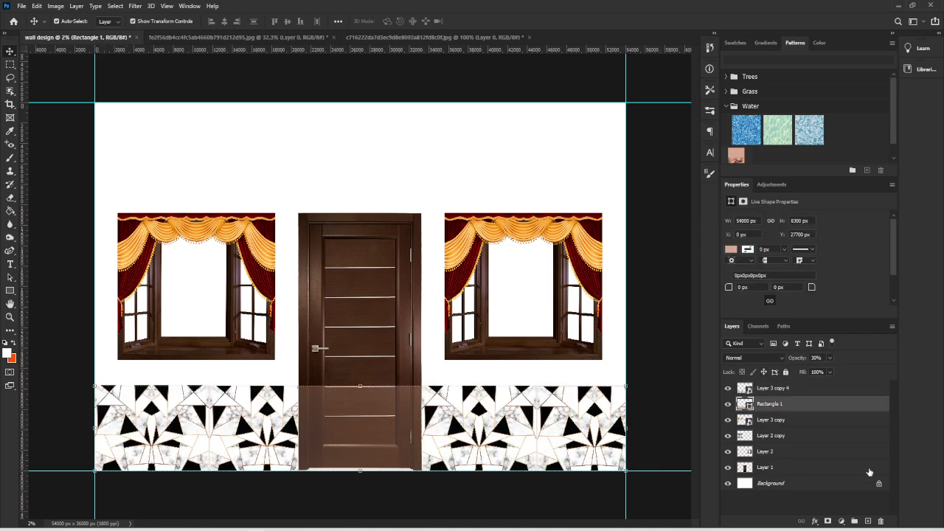
left_click(880, 520)
left_click(425, 200)
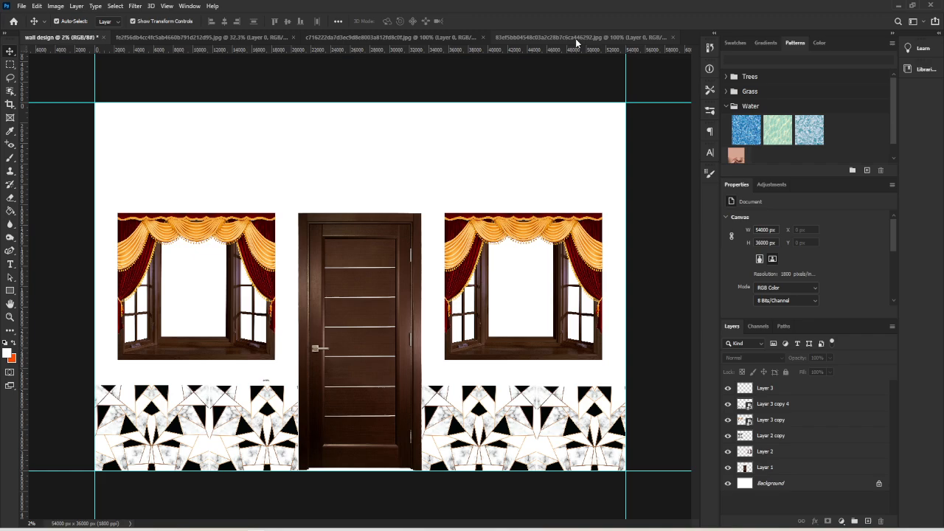
Step: Copy the gold floral border image into the wall design, scaled to about 10815 × 2459 px at the wall's left edge above the tiles
left_click(576, 39)
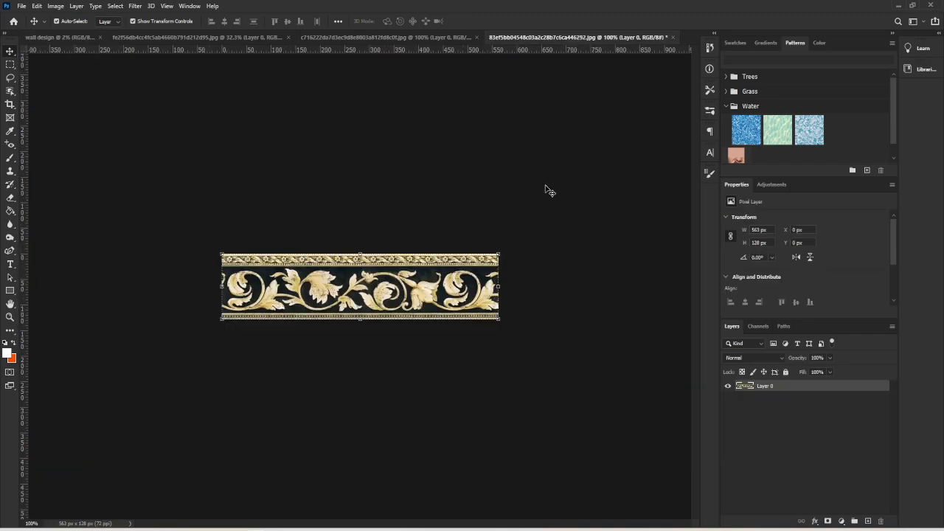
left_click_drag(360, 284, 365, 411)
left_click_drag(265, 403, 133, 382)
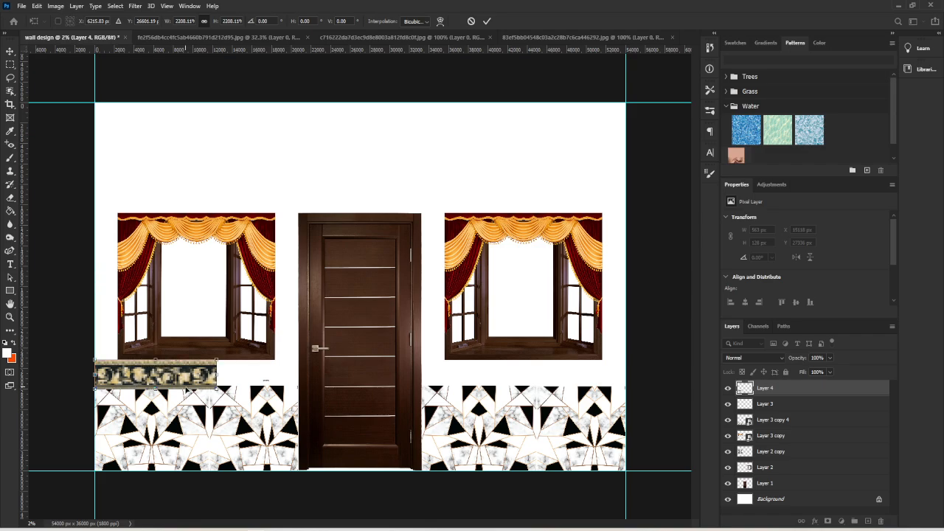
left_click_drag(217, 385, 199, 399)
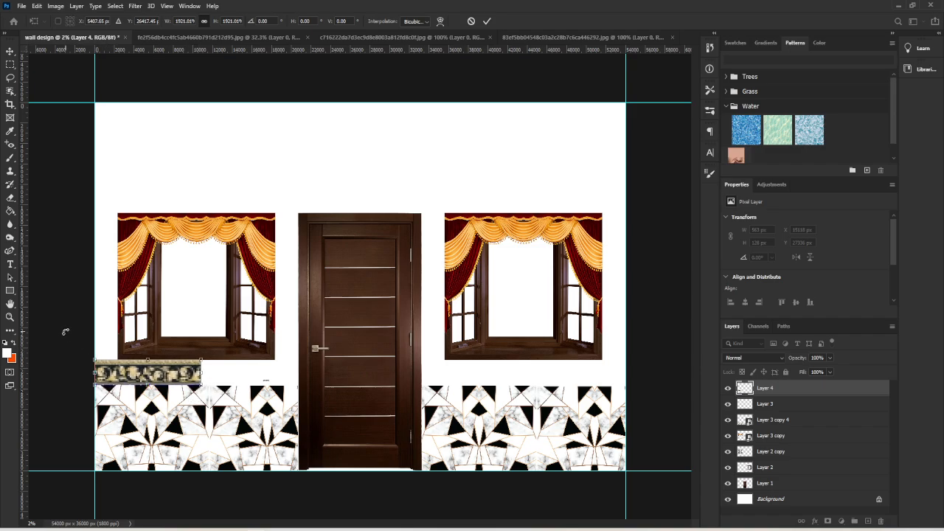
key("Return")
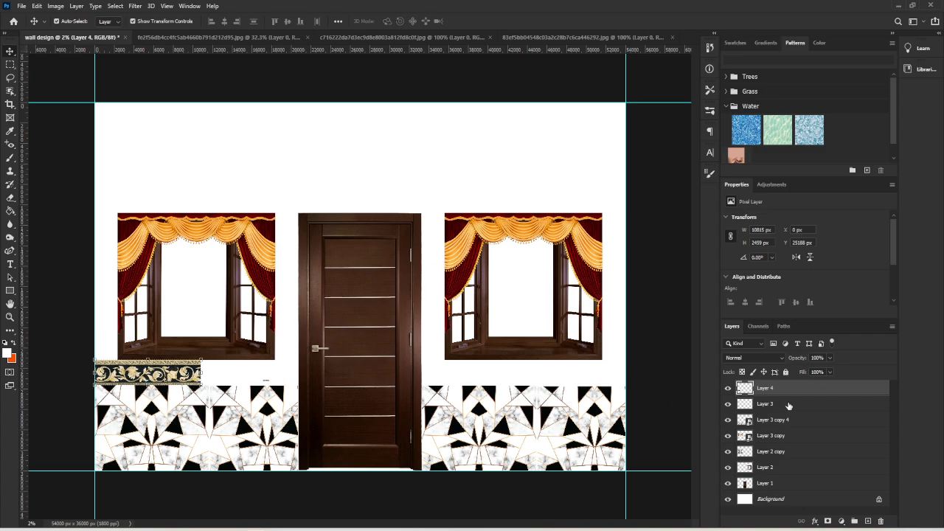
Step: Delete the stray small border layer, Layer 3, above the marble tiles
left_click(788, 406)
left_click(880, 520)
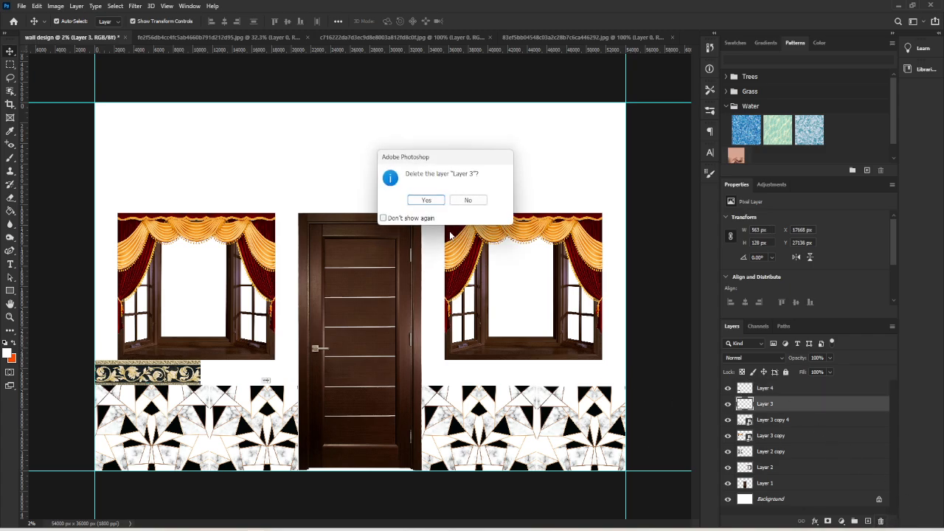
left_click(426, 201)
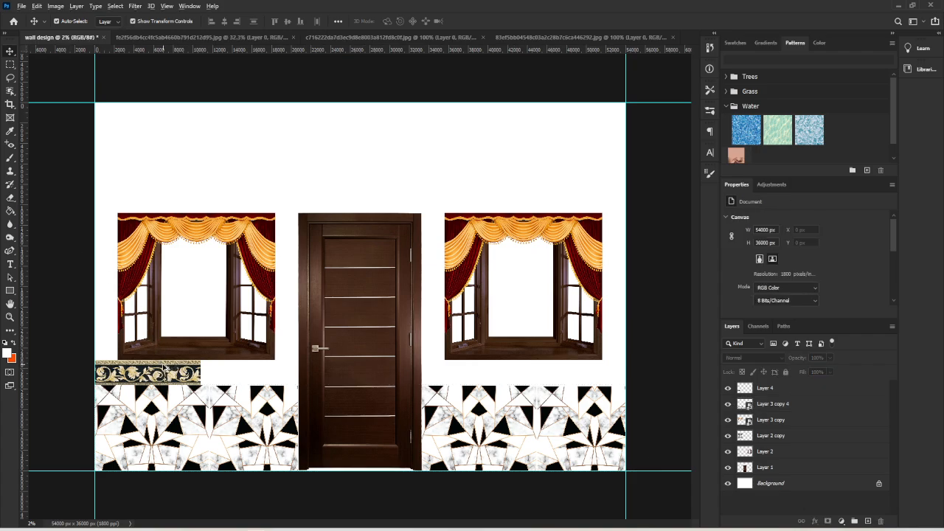
Step: Duplicate the floral border and butt the copy against its right end, at about X 10800 px and Y 25200 px
left_click_drag(164, 369, 272, 372)
key("shift+Left")
key("shift+Left")
key("shift+Left")
key("shift+Left")
key("shift+Left")
key("shift+Left")
key("shift+Left")
key("shift+Left")
key("shift+Left")
key("shift+Left")
key("shift+Left")
key("shift+Left")
key("shift+Left")
key("shift+Left")
key("shift+Left")
key("shift+Left")
key("shift+Left")
key("shift+Left")
key("shift+Left")
key("shift+Left")
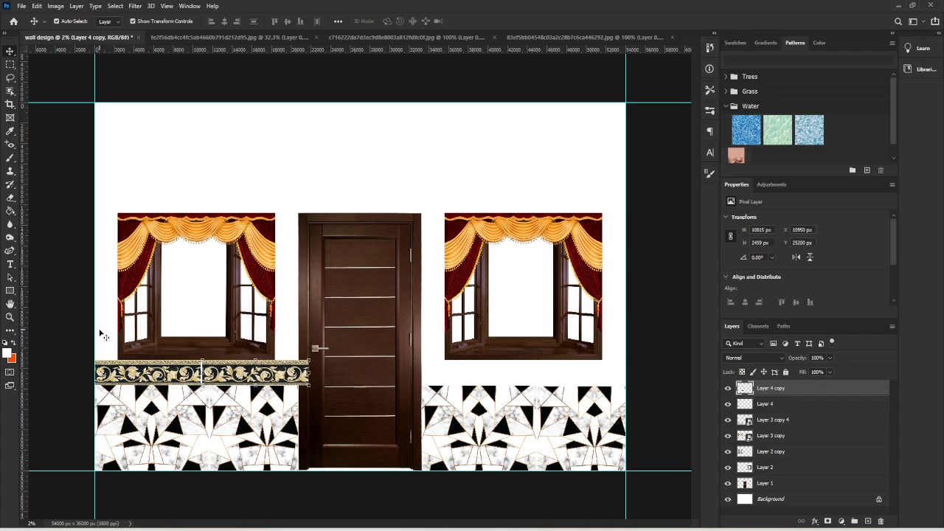
key("shift+Right")
key("shift+Right")
key("shift+Right")
key("shift+Right")
key("shift+Right")
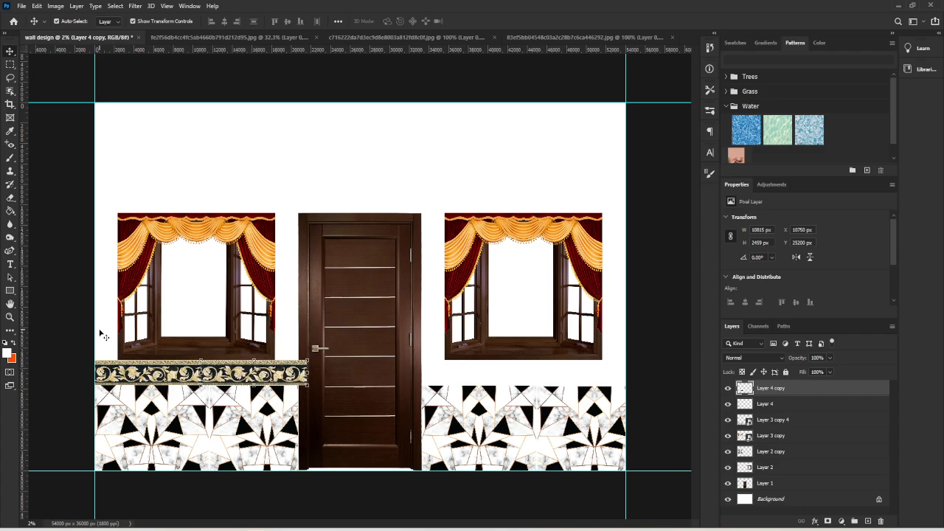
Step: Convert the border copy that overlaps the door into a smart object, rasterize it and deselect it
left_click(304, 377)
right_click(810, 395)
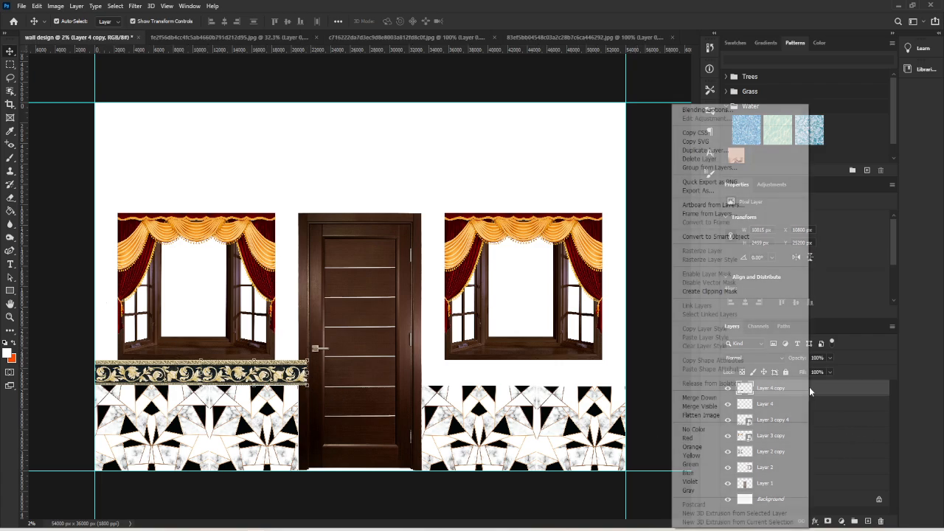
left_click(729, 238)
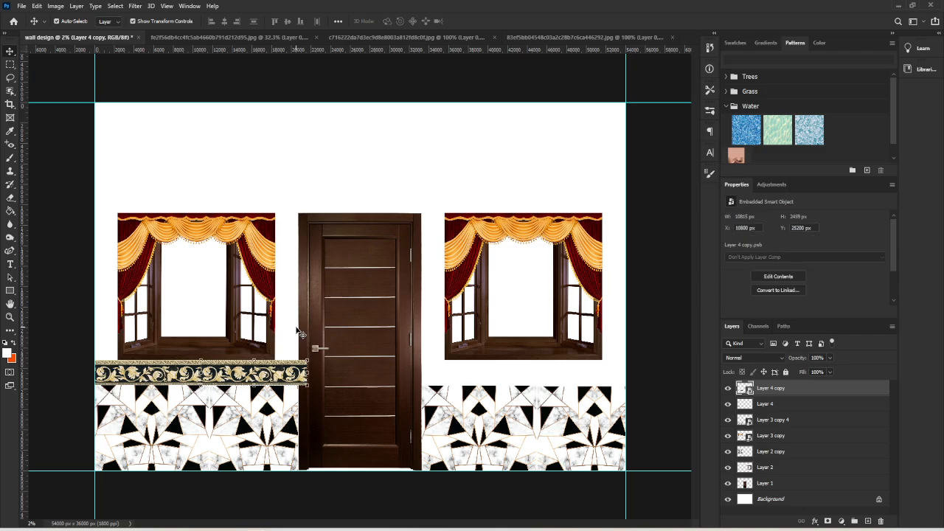
right_click(765, 389)
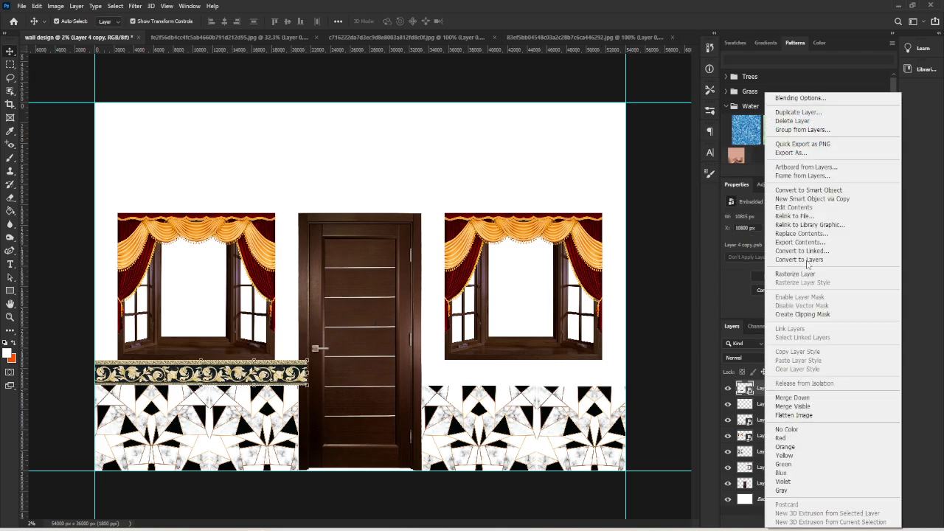
left_click(809, 276)
left_click(383, 504)
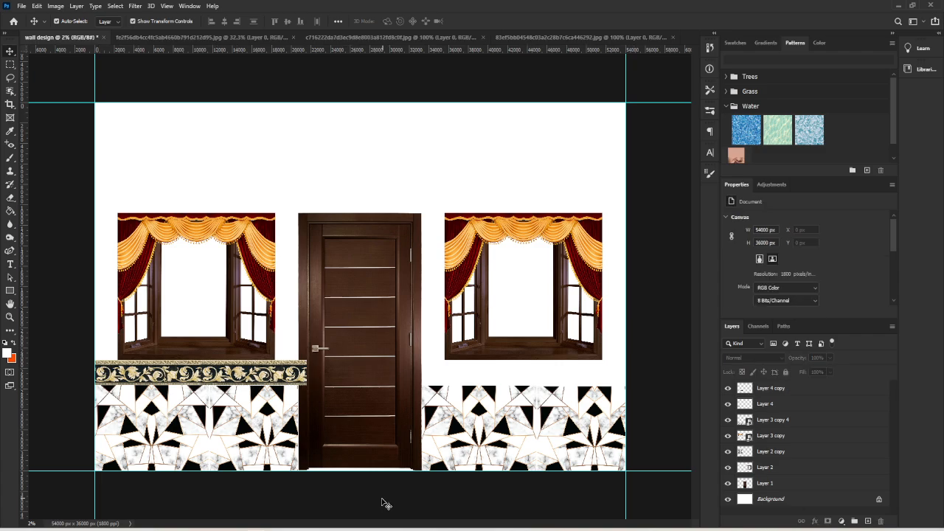
Step: Try to trim the border copy by deleting its overlap with the door using a rectangular selection, and clear the selection
left_click(10, 64)
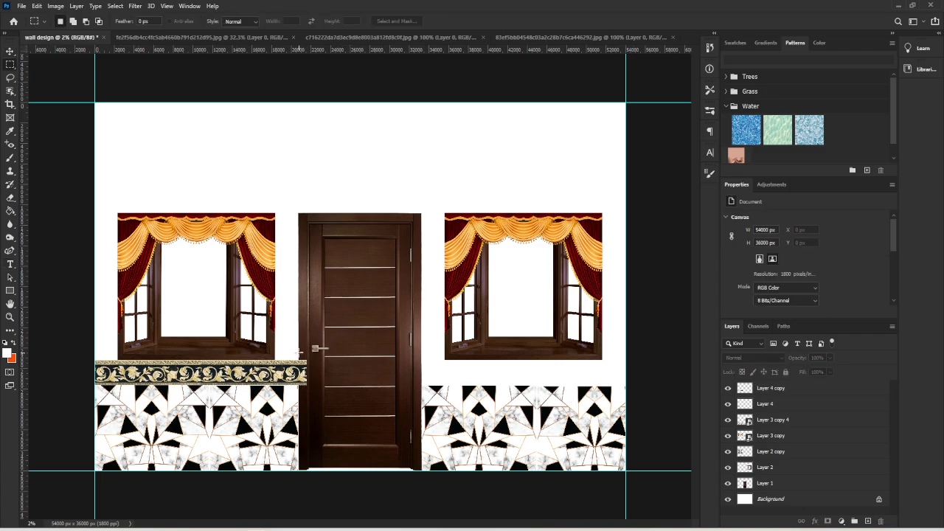
left_click_drag(299, 349, 337, 458)
left_click(793, 391)
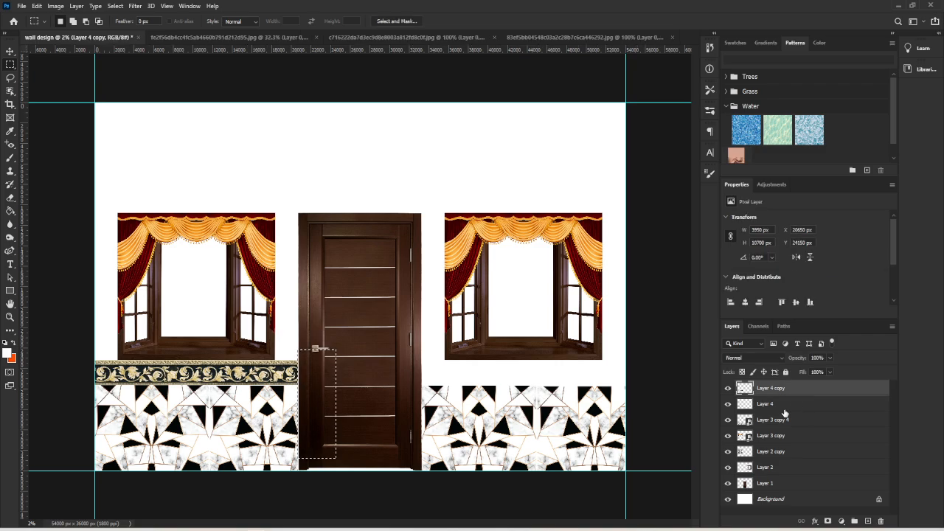
left_click(9, 52)
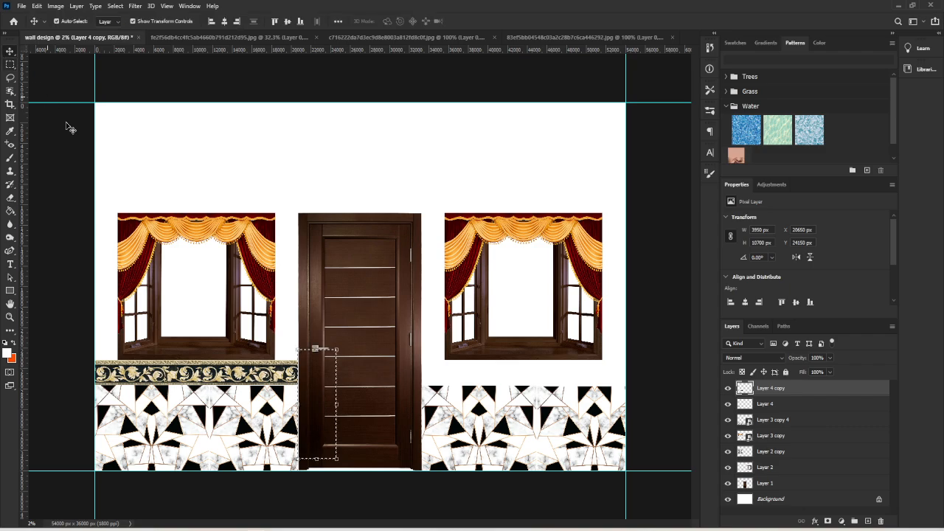
key("ctrl+d")
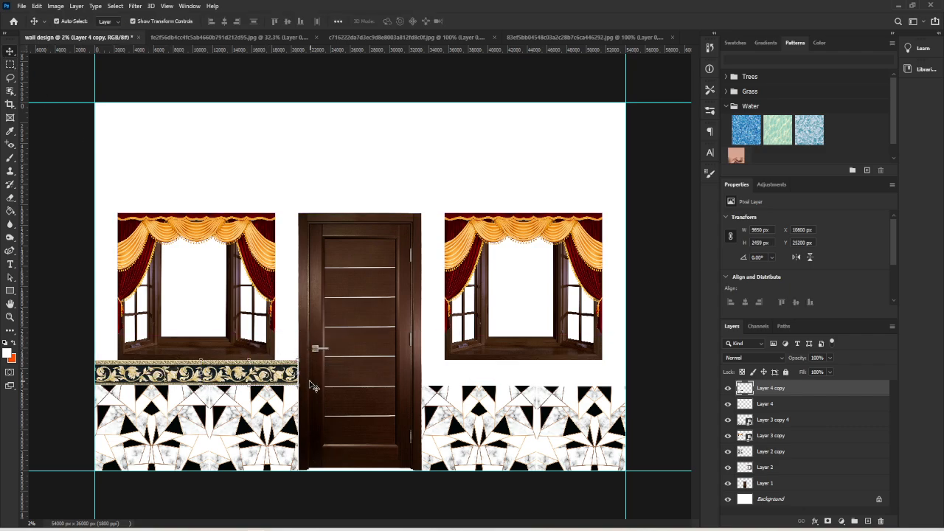
Step: Try to stretch the trimmed border copy slightly toward the door, and undo both the transform and the trimming
key("ctrl+t")
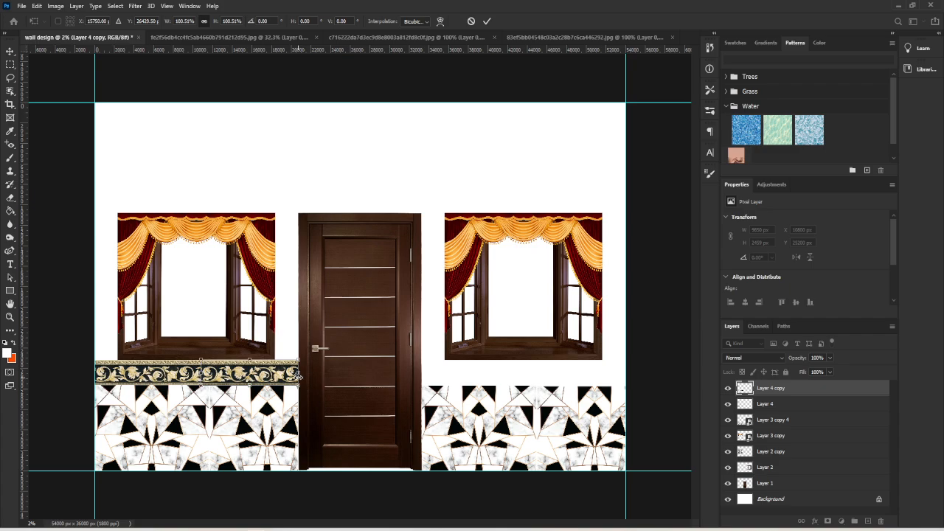
left_click_drag(299, 377, 300, 377)
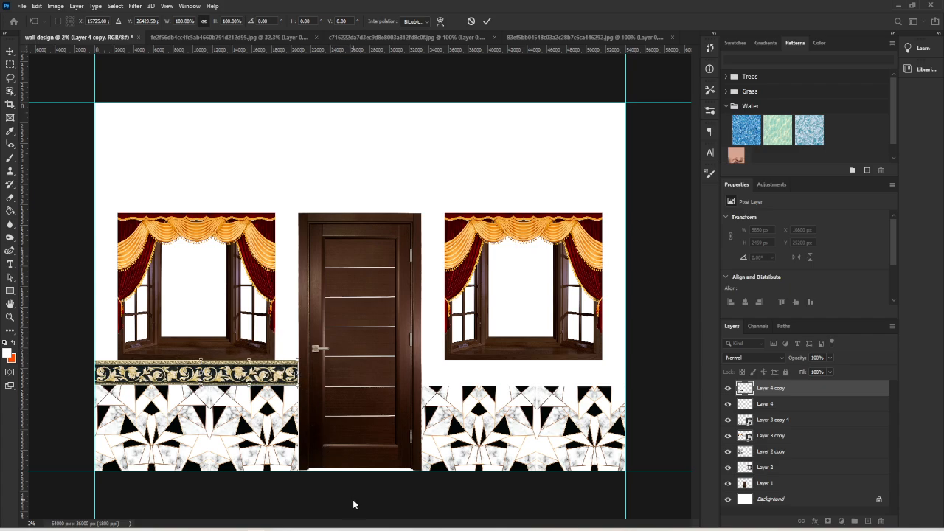
key("Return")
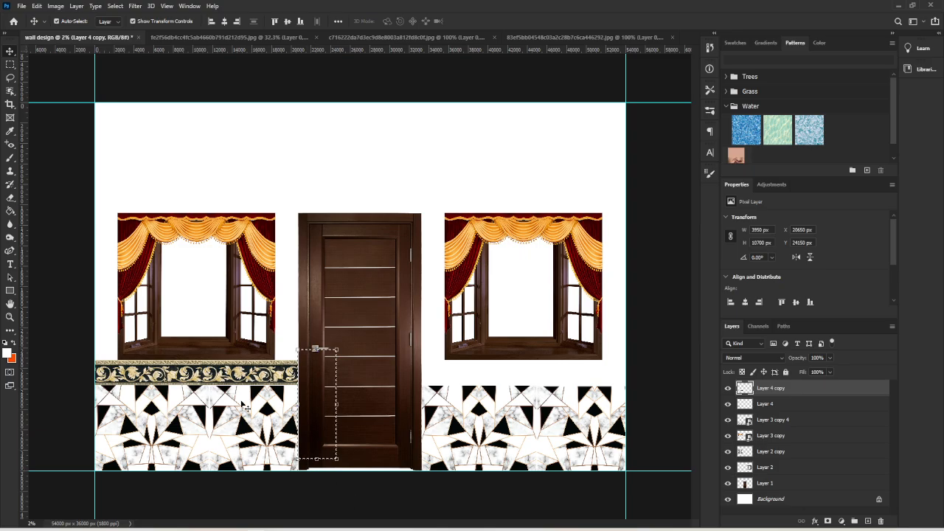
key("ctrl+z")
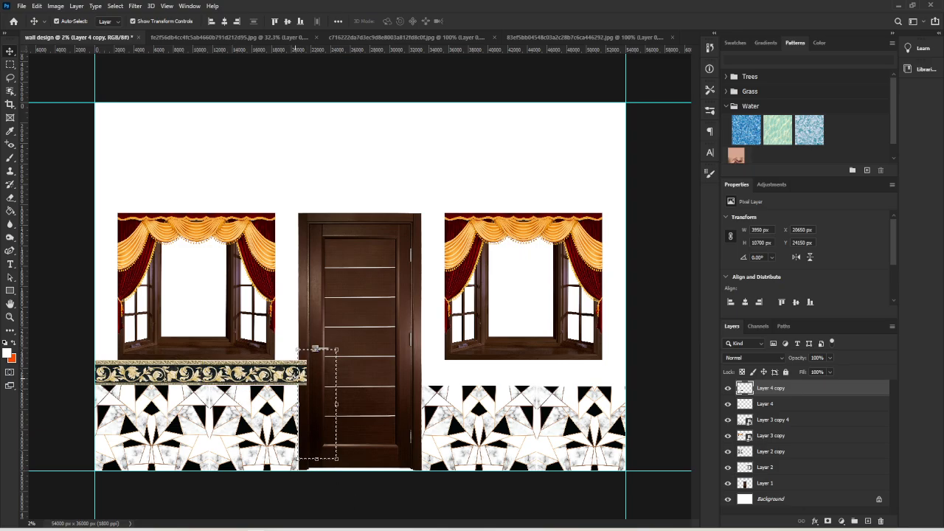
Step: Try to nudge the border copy slightly right, undo the nudge and clear the rectangular selection at the door's edge
scroll(317, 348, "up", 5)
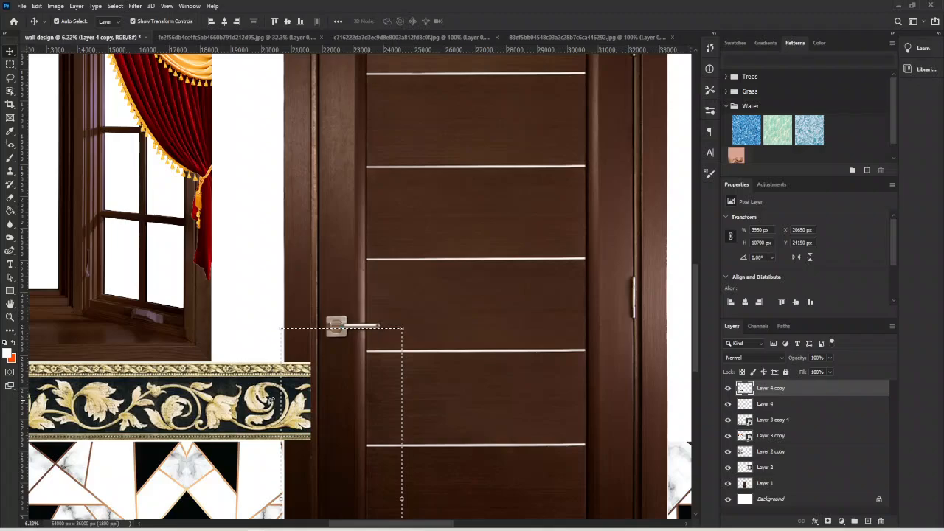
key("Right")
key("Right")
key("Right")
key("ctrl+z")
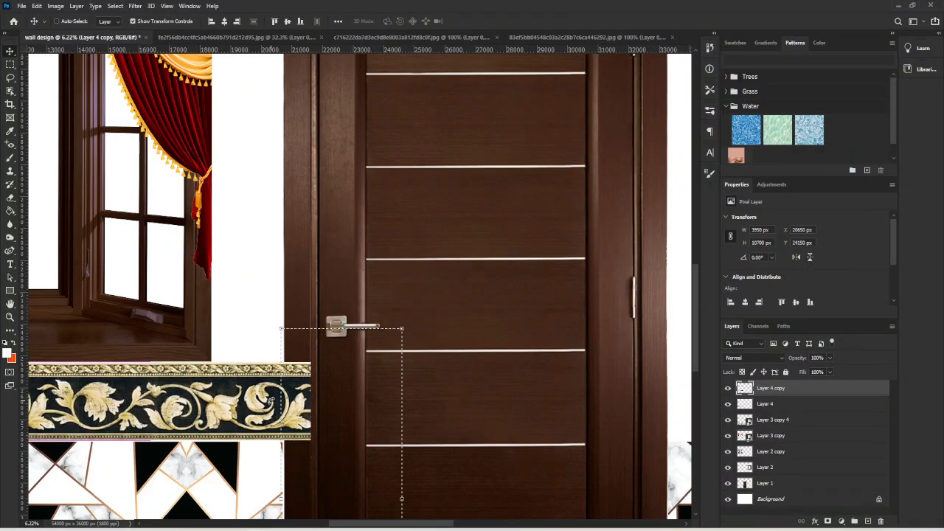
key("ctrl+d")
Step: Trim the border copy flush with the door's left edge by deleting its overlap inside a rectangular selection, and clear the selection
left_click(289, 348)
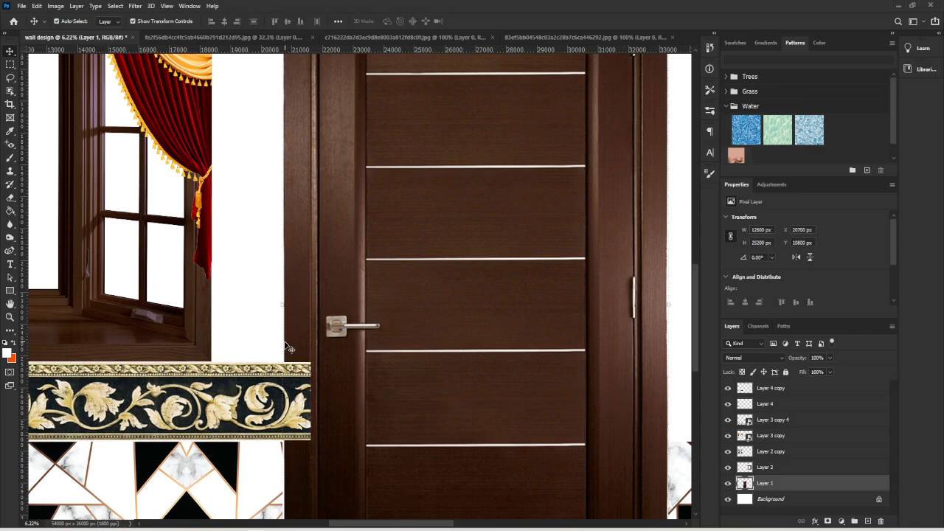
left_click(12, 65)
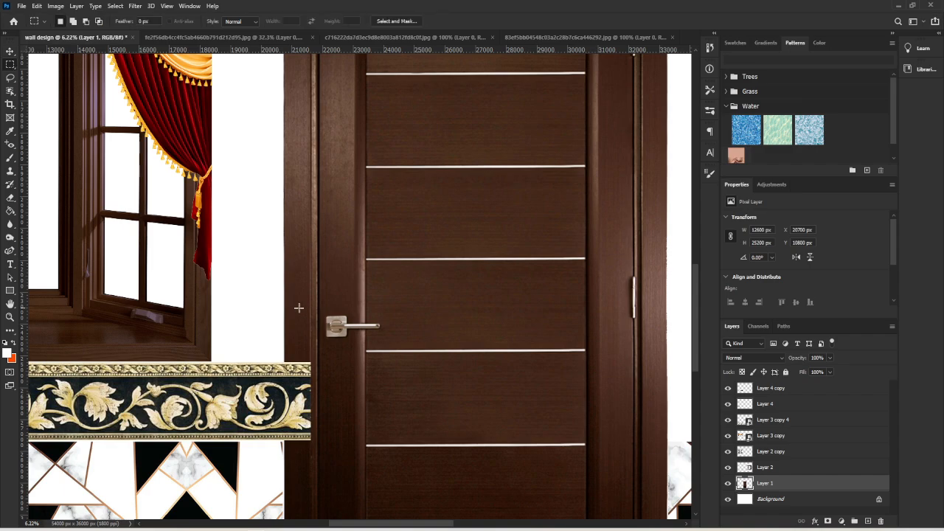
left_click_drag(285, 285, 383, 478)
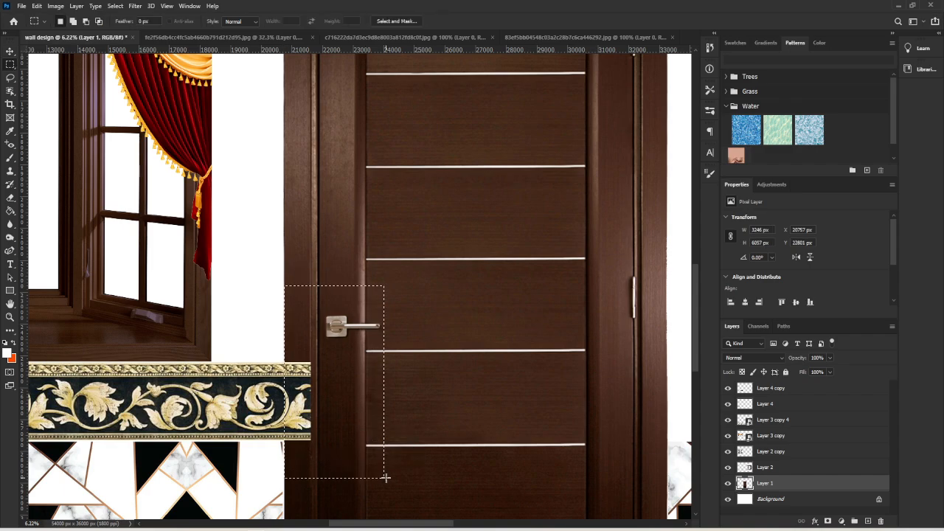
key("ctrl+0")
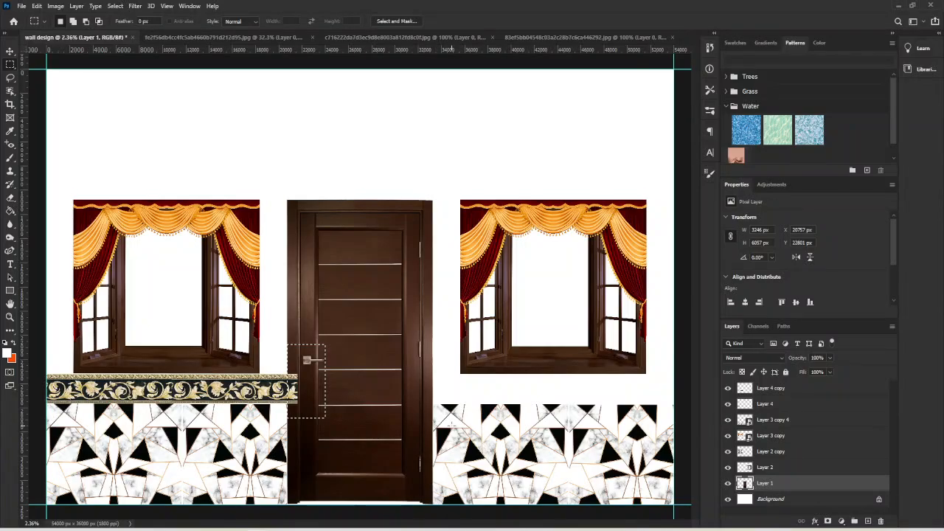
key("Delete")
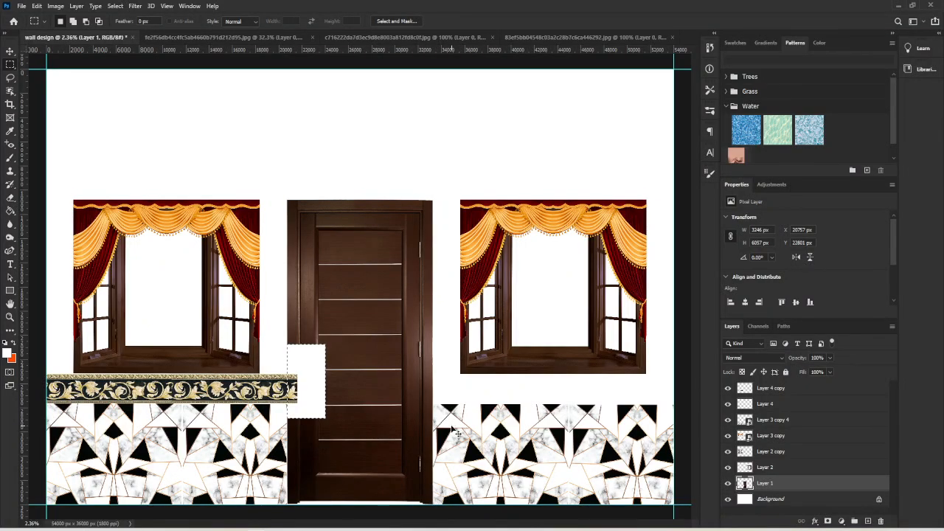
key("ctrl+z")
key("v")
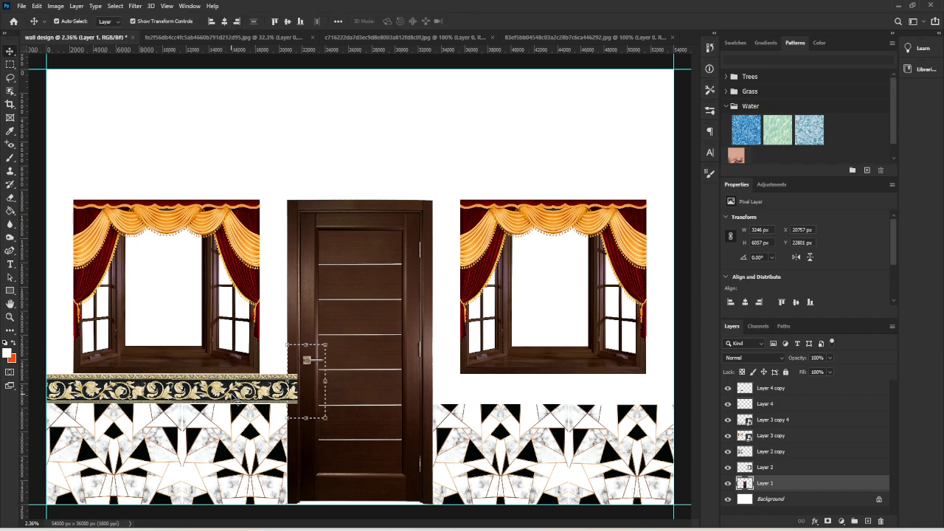
left_click(267, 396)
key("Delete")
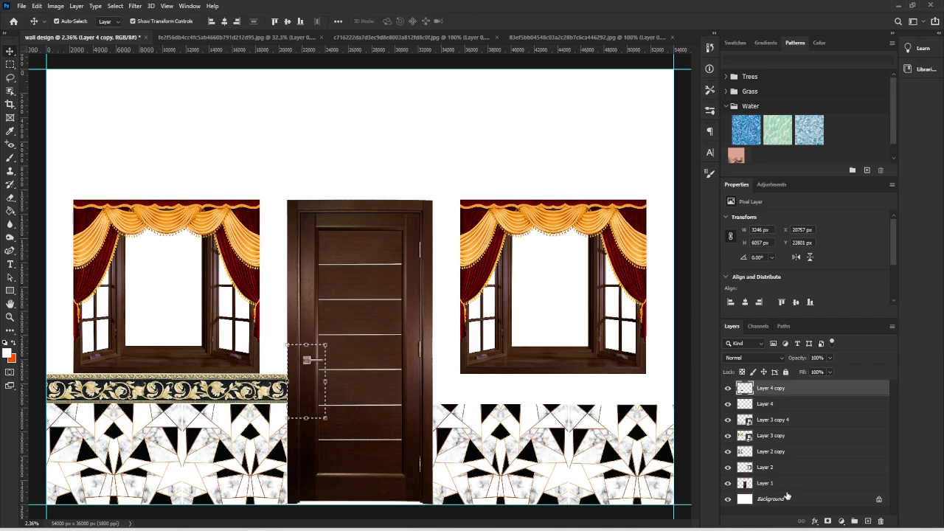
key("ctrl+d")
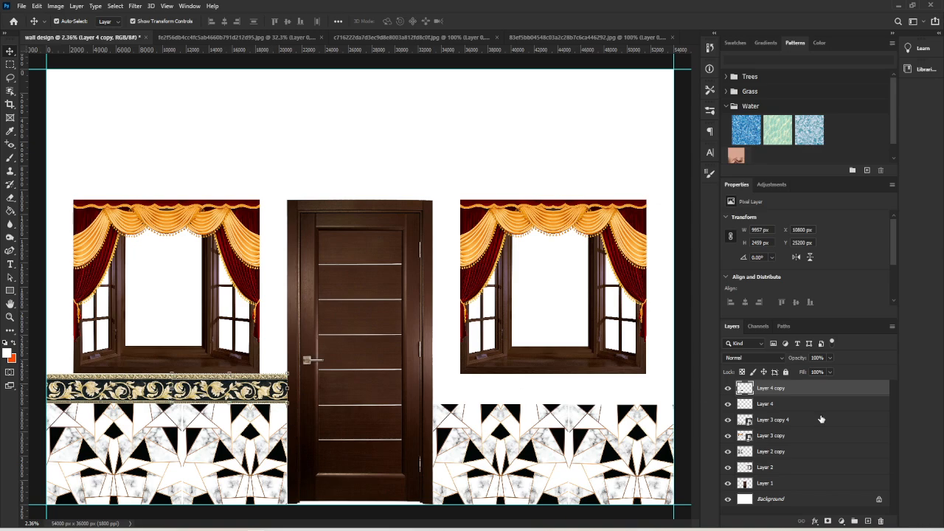
Step: Convert the border strip and its trimmed copy together into one smart object
left_click(789, 407)
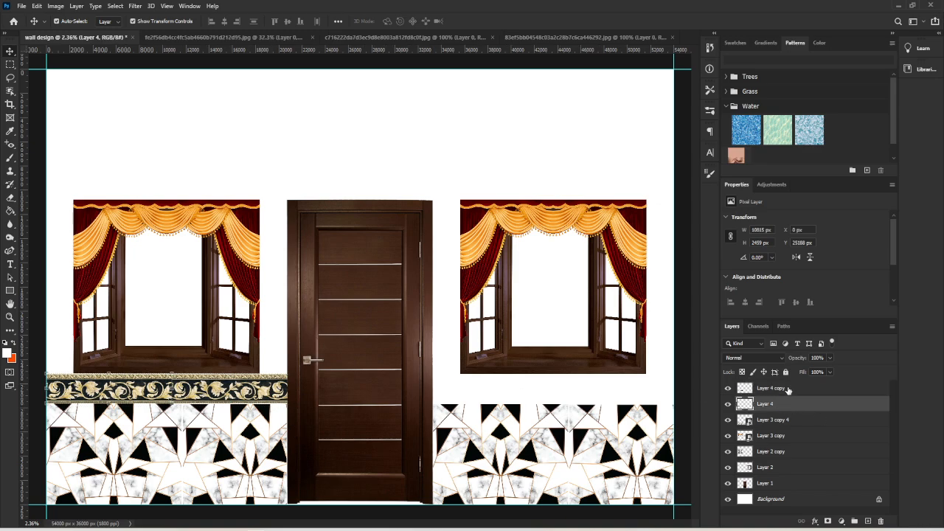
left_click(788, 391)
left_click(784, 407, "shift")
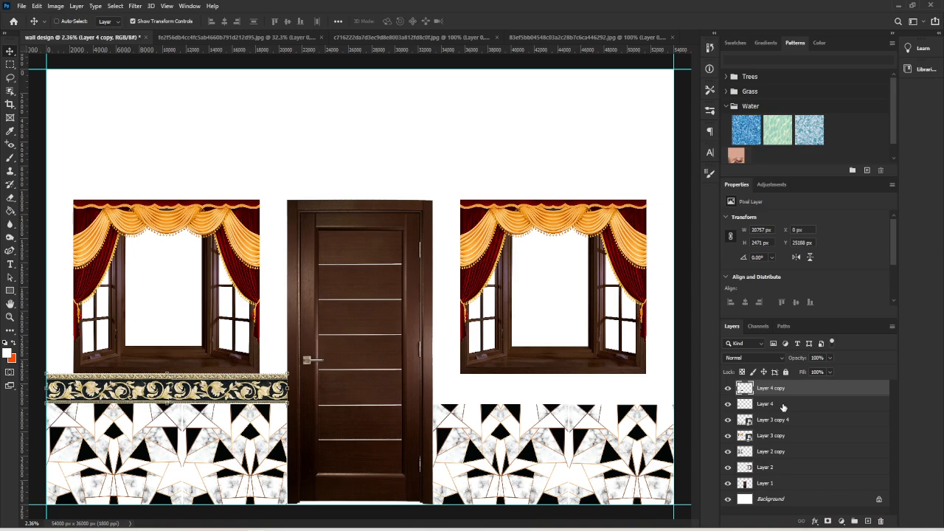
right_click(783, 406)
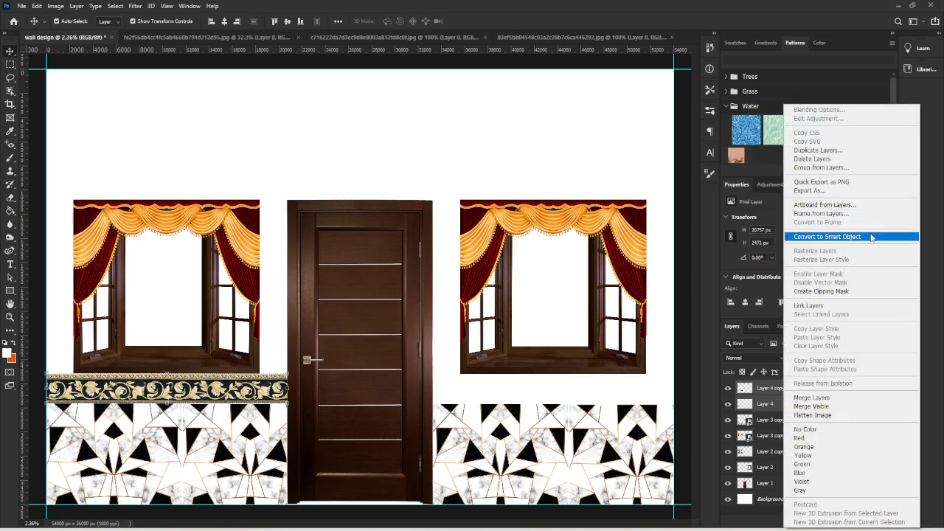
left_click(812, 236)
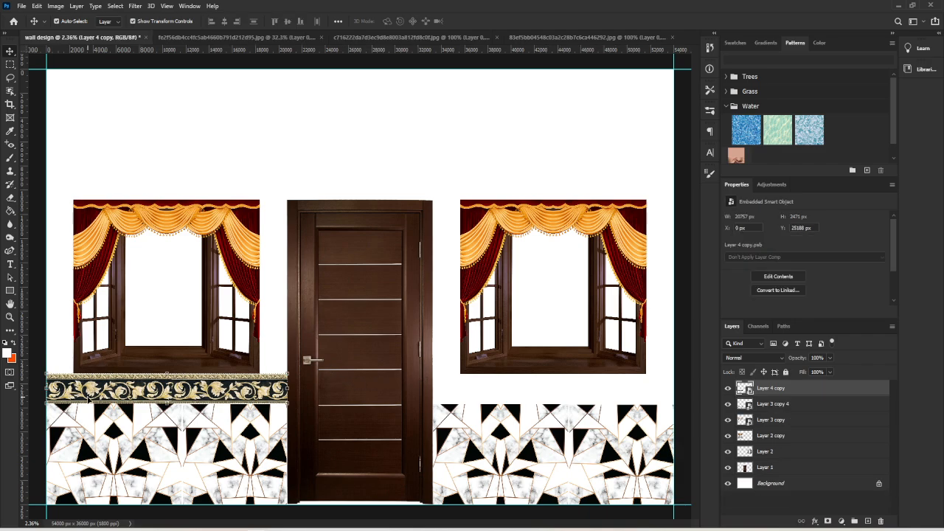
Step: Duplicate the combined border strip onto the wall section right of the door, above the tiles, and deselect it
left_click_drag(60, 394, 458, 371)
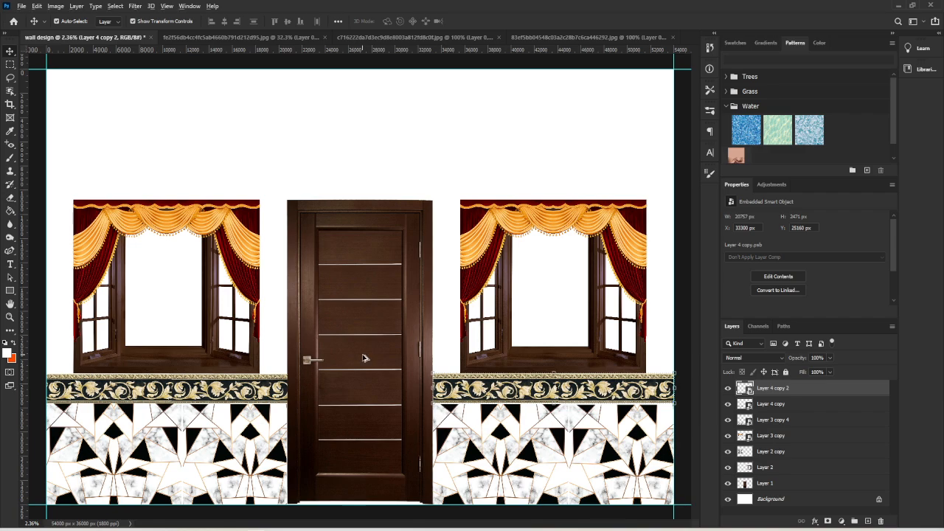
scroll(367, 358, "down", 2)
left_click(652, 408)
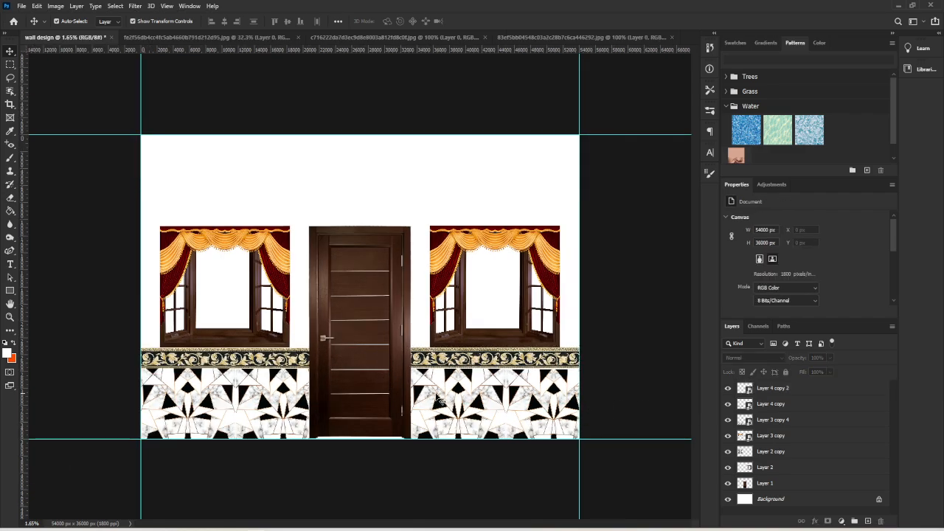
Step: Nudge the marble tile layer vertically so its top edge meets the floral border, and deselect it
scroll(384, 374, "up", 2)
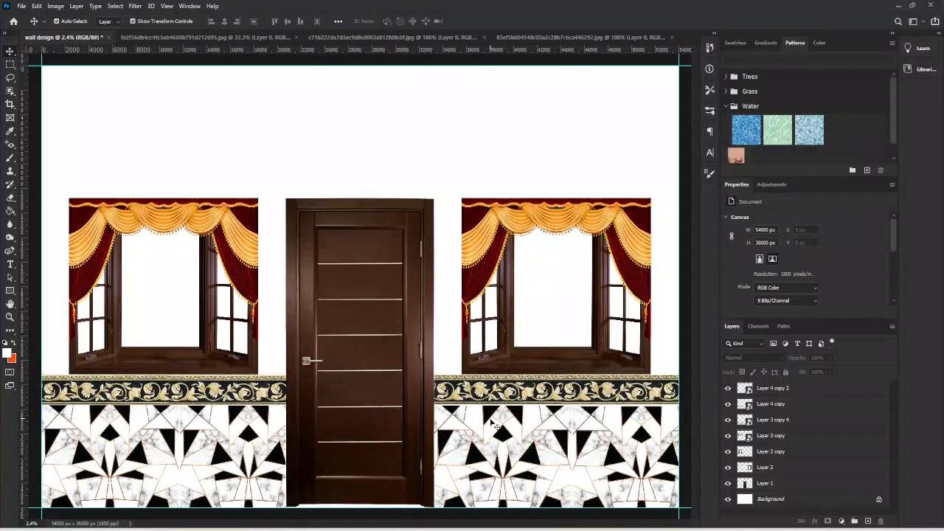
left_click(453, 381)
key("Up")
key("Up")
key("Up")
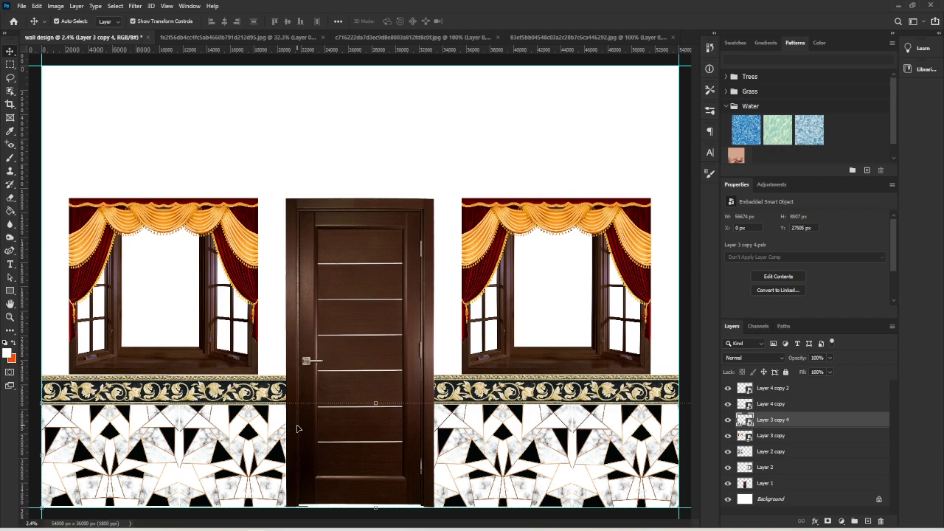
key("Up")
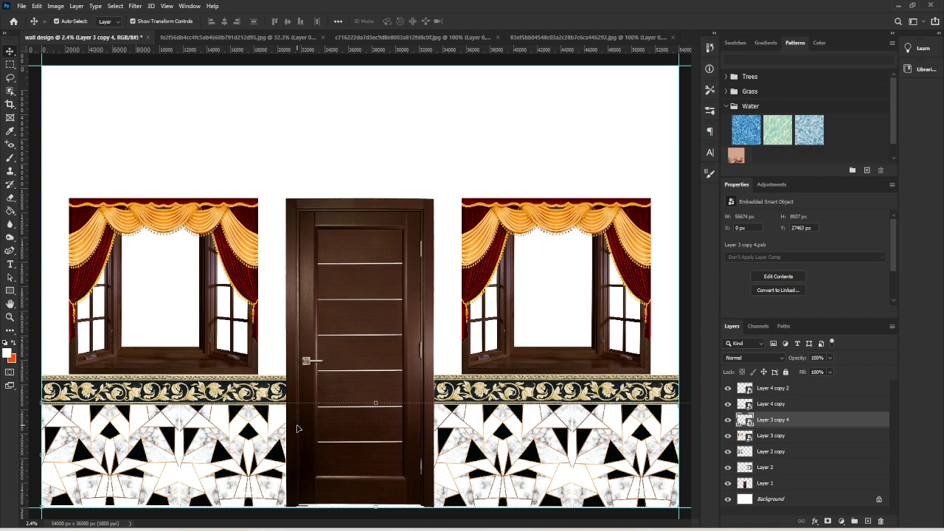
key("Down")
scroll(408, 426, "down", 2)
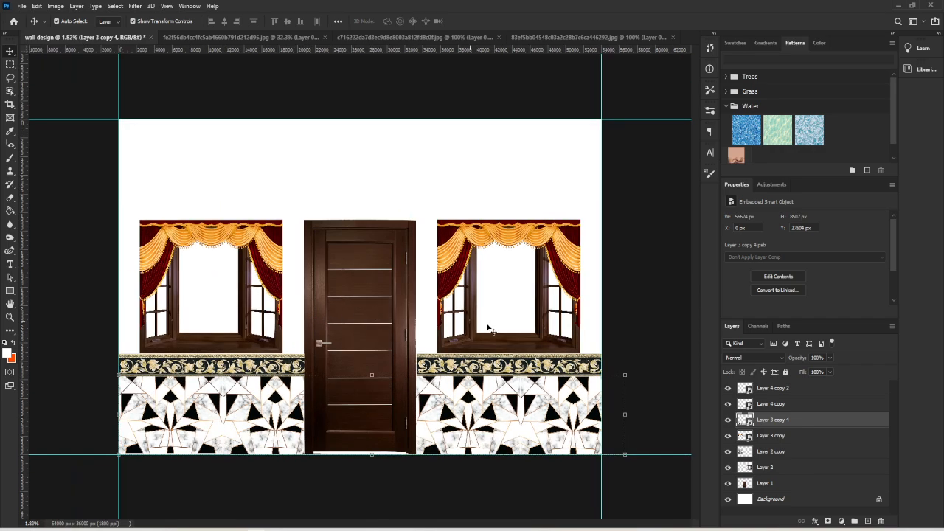
left_click(620, 336)
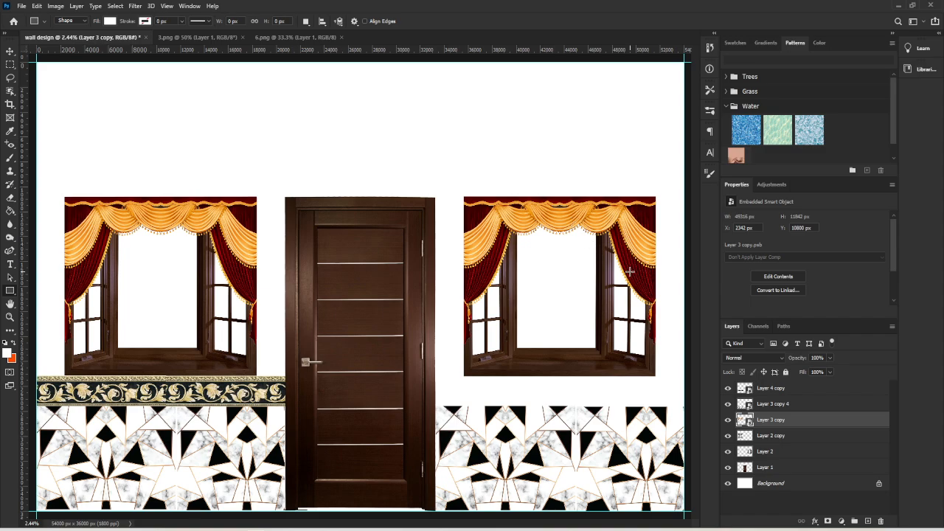
Step: Hide the curtain layer and toggle the visibility of both window layers to identify them
left_click(728, 420)
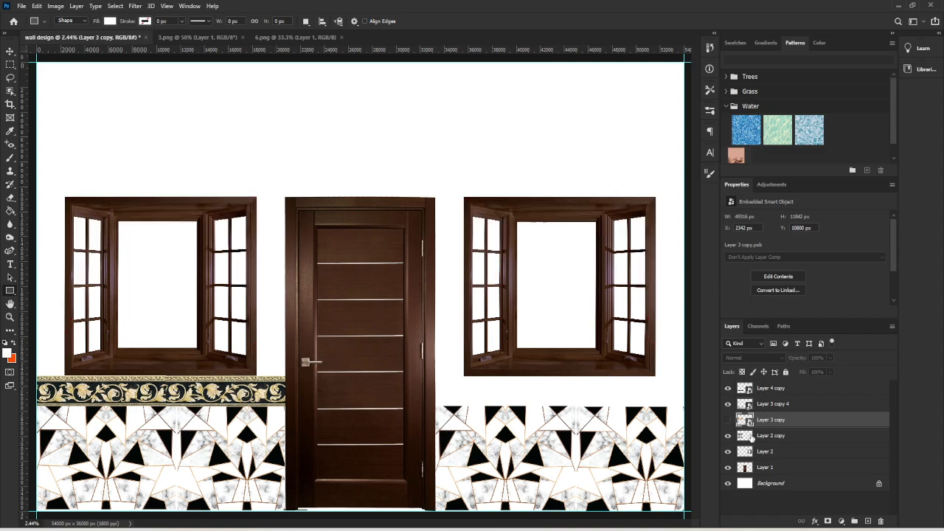
left_click(729, 436)
left_click(728, 437)
left_click(728, 452)
left_click(728, 452)
Step: Convert the two window layers together into one smart object
left_click(775, 451)
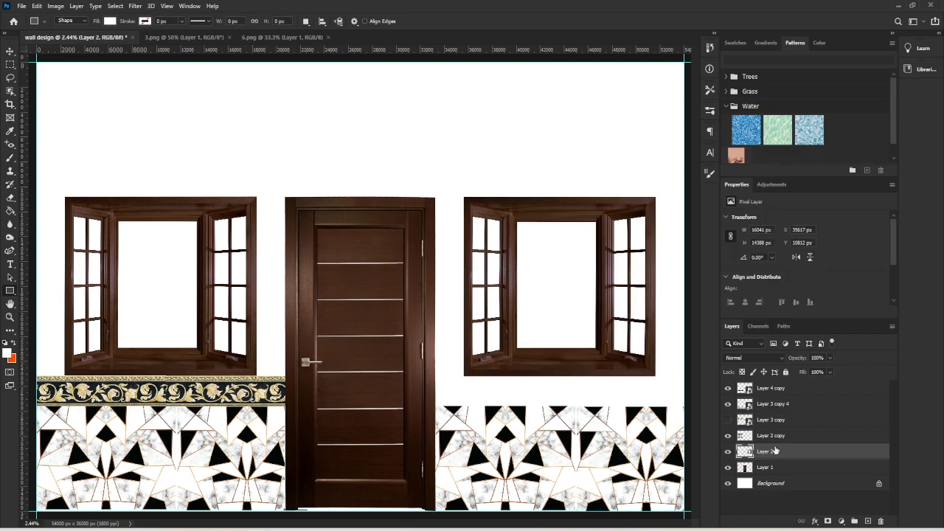
left_click(783, 435, "ctrl")
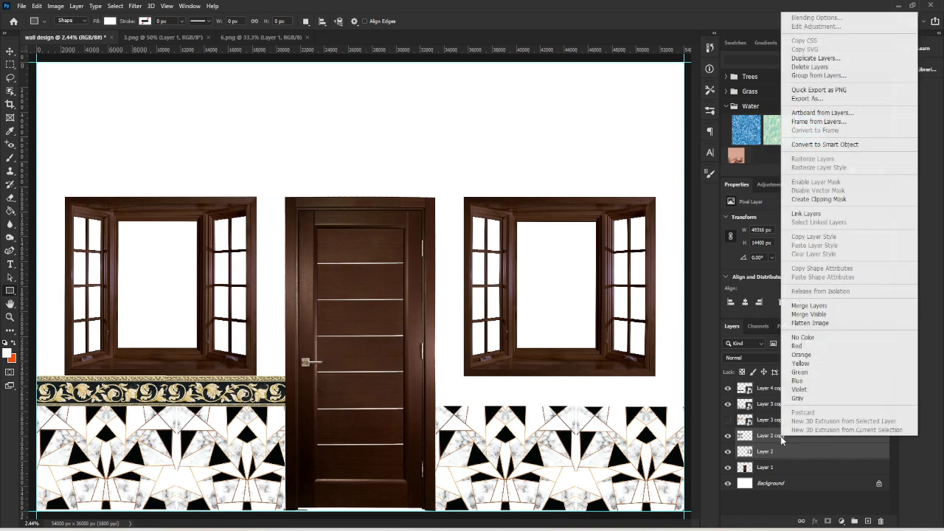
right_click(782, 439)
left_click(825, 145)
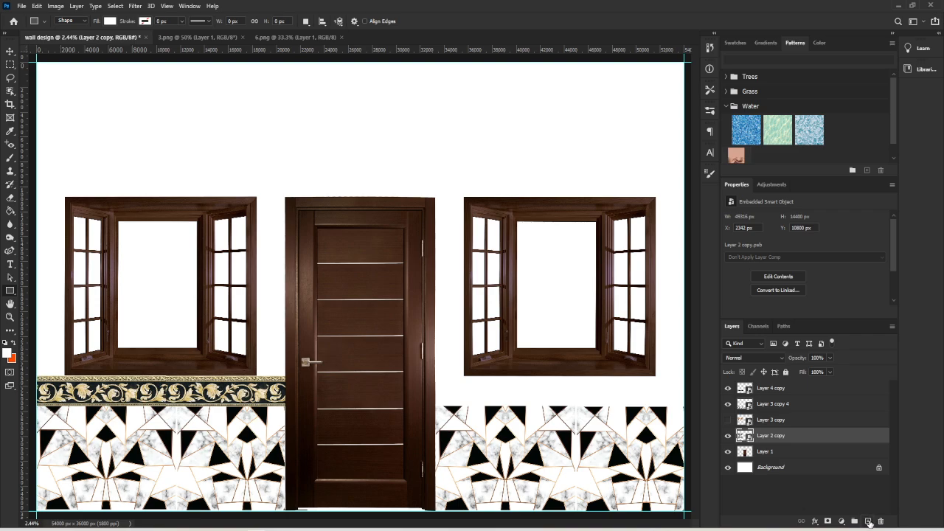
Step: Add a layer beneath the windows and draw a rectangle about 14925 × 12835 px behind the right window's openings
left_click(869, 522)
left_click_drag(768, 457, 768, 435)
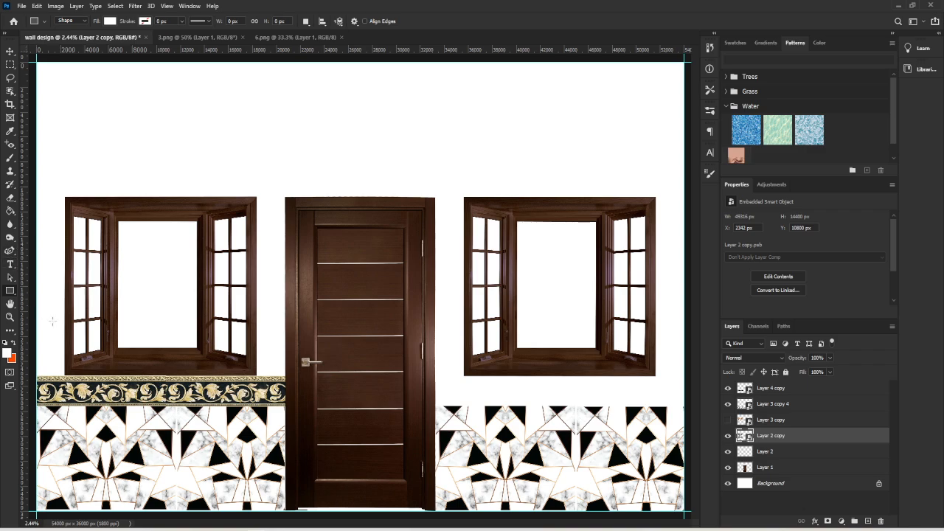
left_click(767, 453)
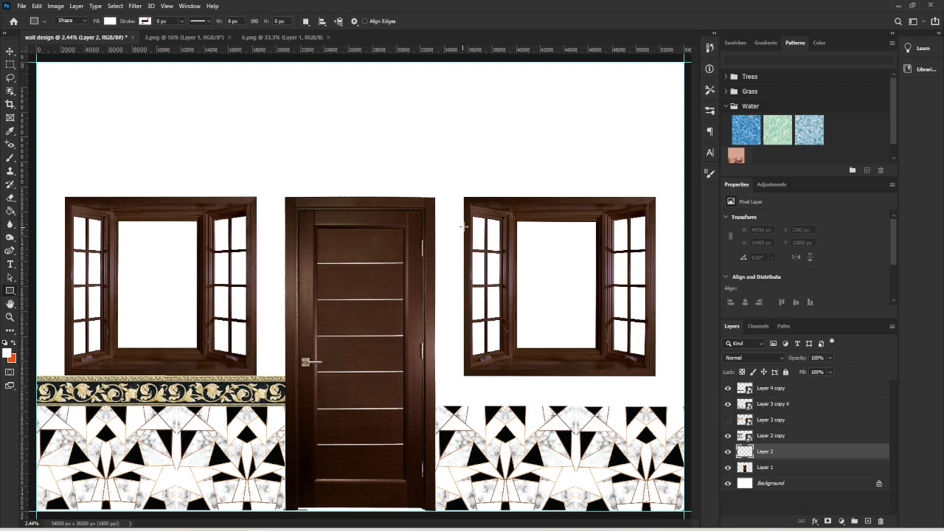
left_click_drag(470, 209, 650, 368)
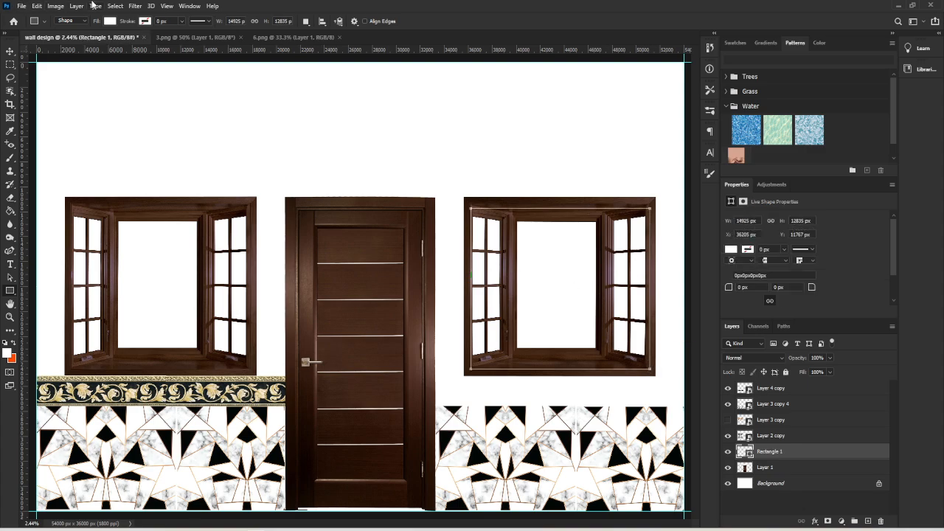
Step: Change the rectangle's fill color to a bright sky blue
left_click(109, 22)
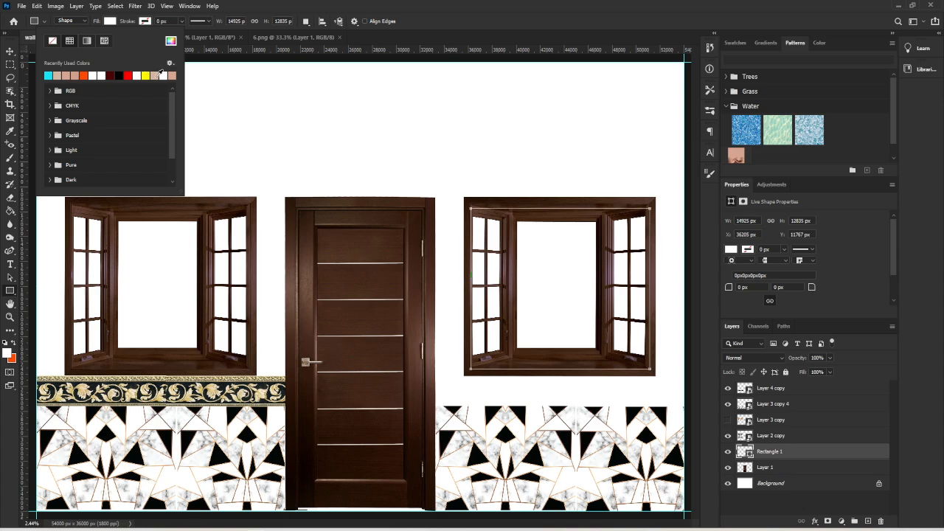
left_click(156, 75)
left_click(171, 41)
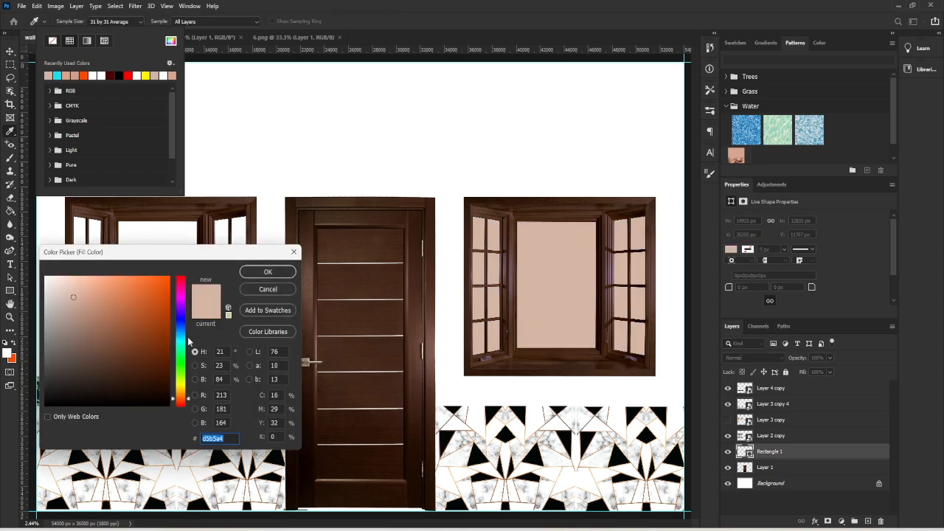
left_click(183, 344)
left_click_drag(163, 330, 193, 274)
left_click(268, 272)
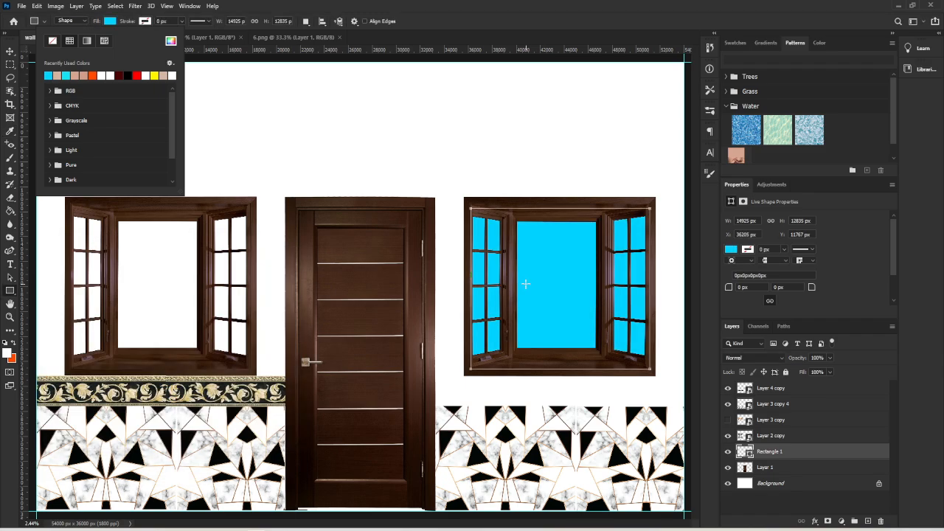
Step: Set the blue rectangle's layer opacity to 40%
left_click(819, 358)
left_click(818, 359)
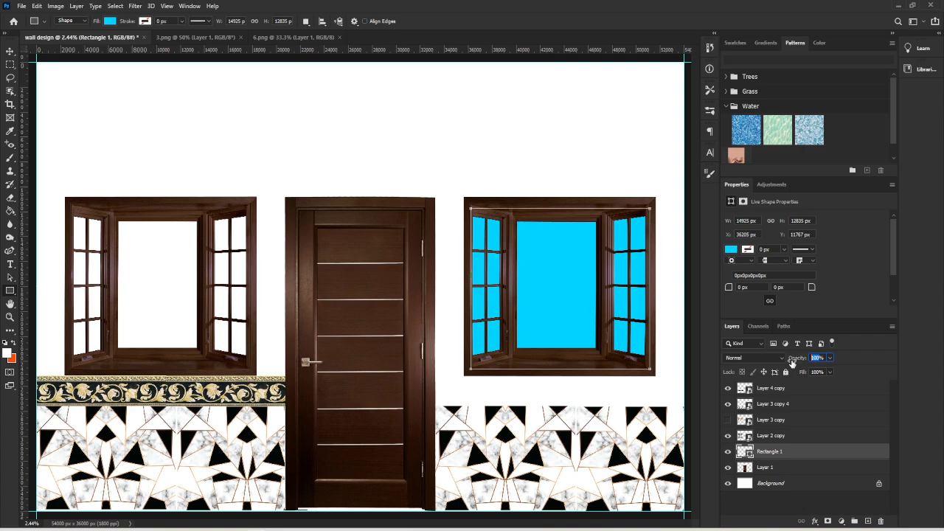
type("40")
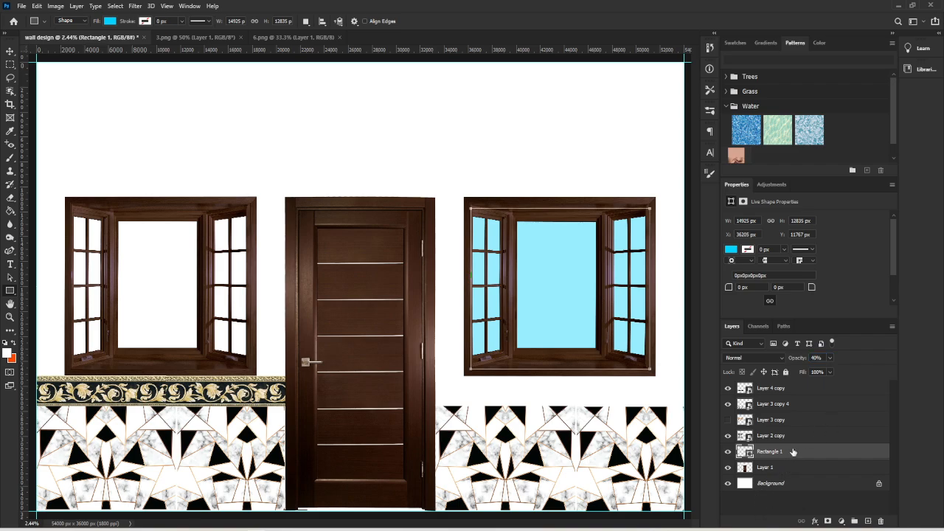
Step: Duplicate the blue rectangle layer and place the copy behind the left window
left_click_drag(793, 451, 871, 524)
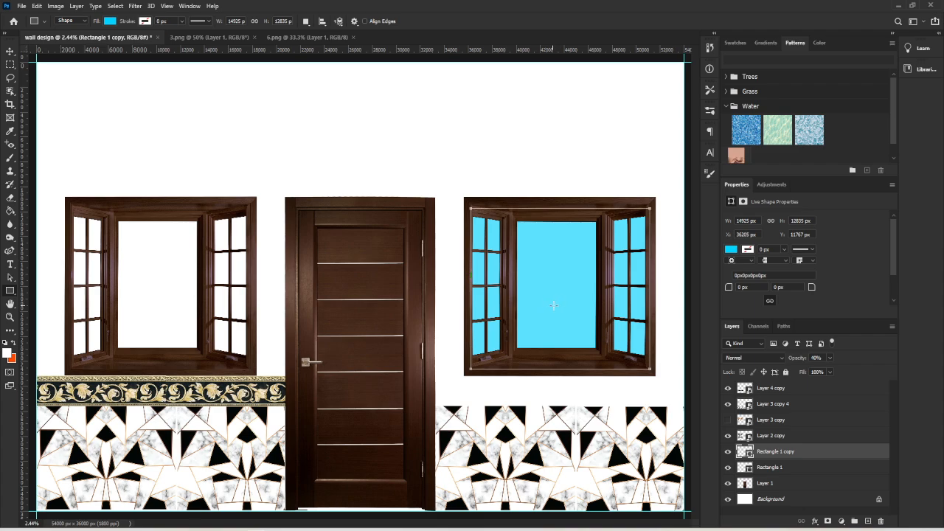
key("v")
left_click_drag(553, 305, 160, 301)
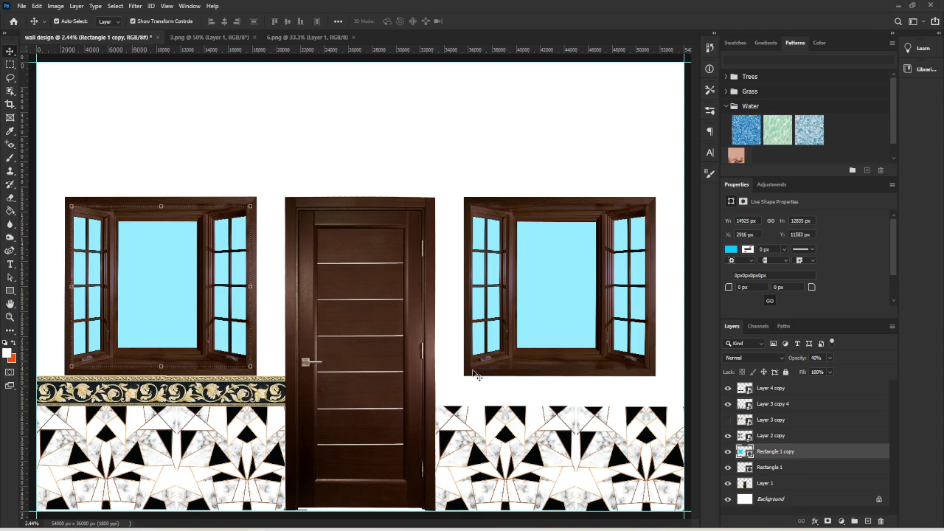
Step: Combine the two blue window rectangle layers into a single smart object
left_click(727, 451)
left_click(727, 452)
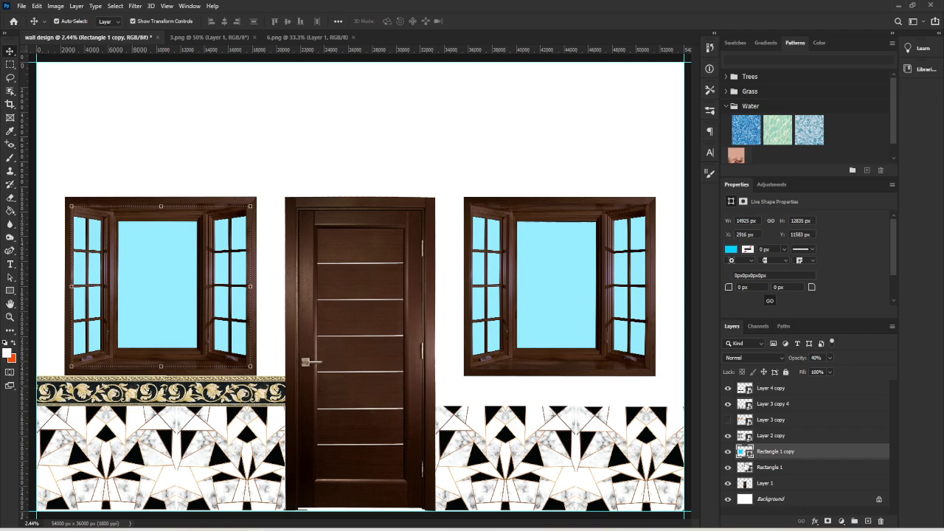
left_click(727, 467)
left_click(728, 467)
left_click(782, 468, "shift")
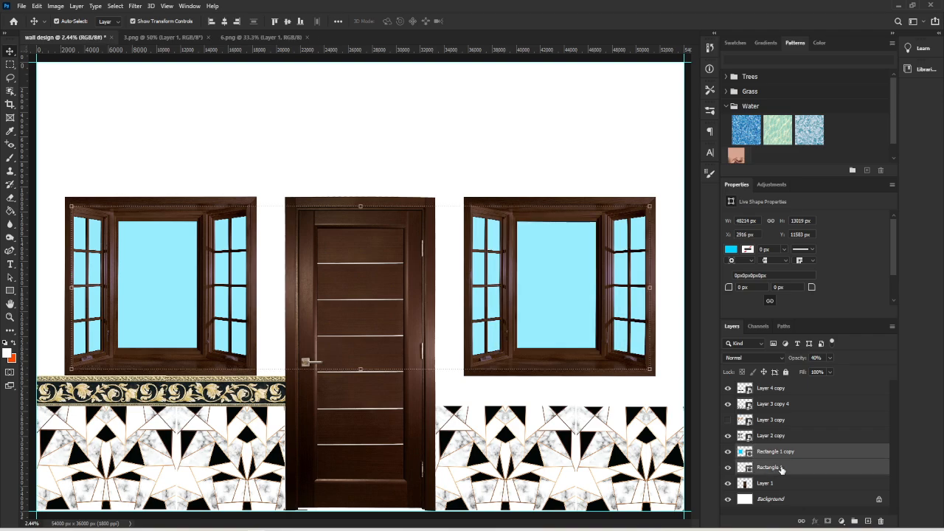
right_click(782, 468)
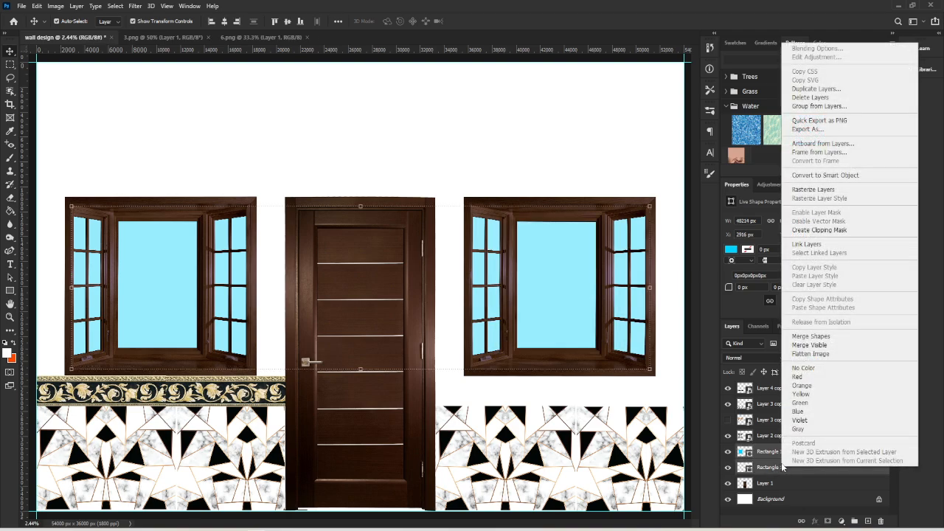
left_click(843, 177)
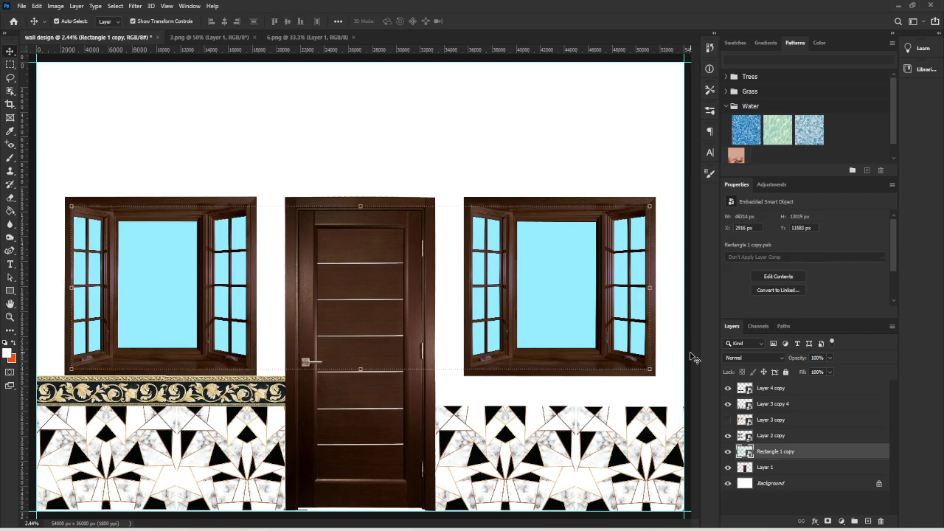
Step: Make the hidden curtain layer visible again over both windows
left_click(727, 419)
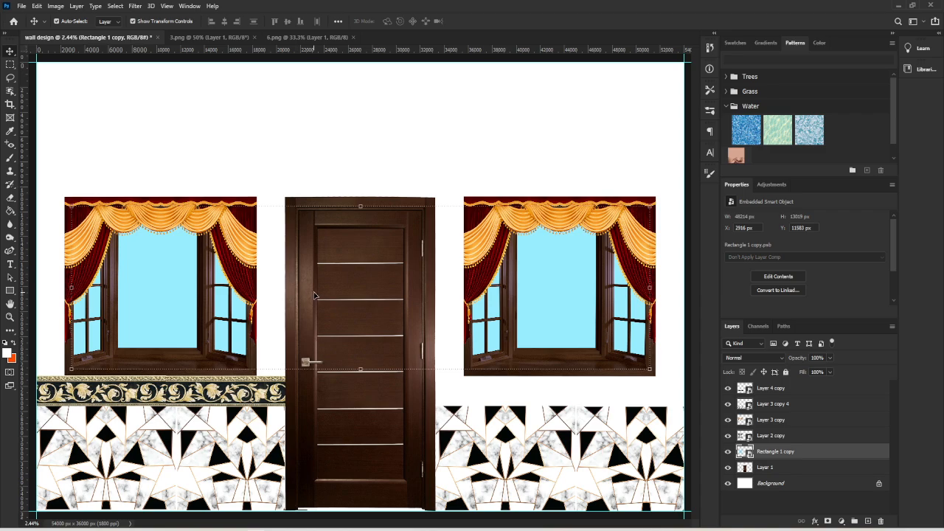
scroll(314, 295, "down", 1)
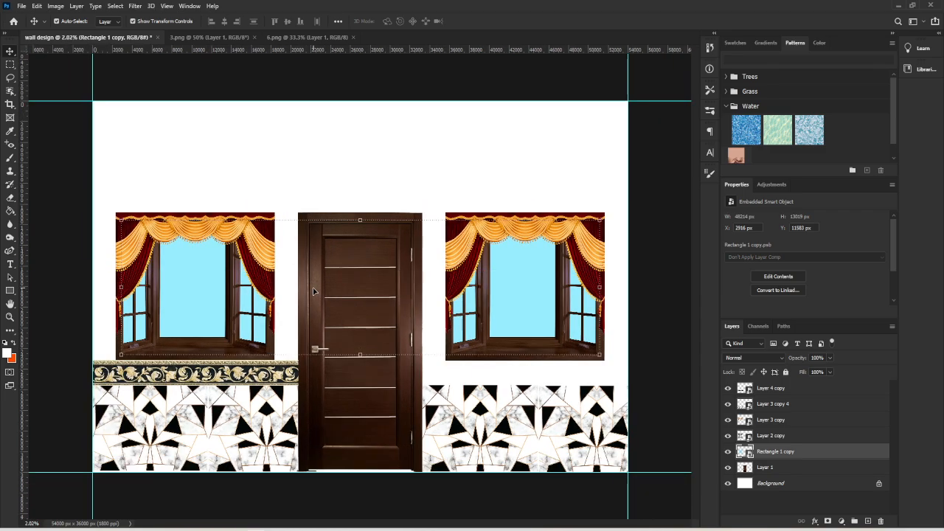
left_click(673, 357)
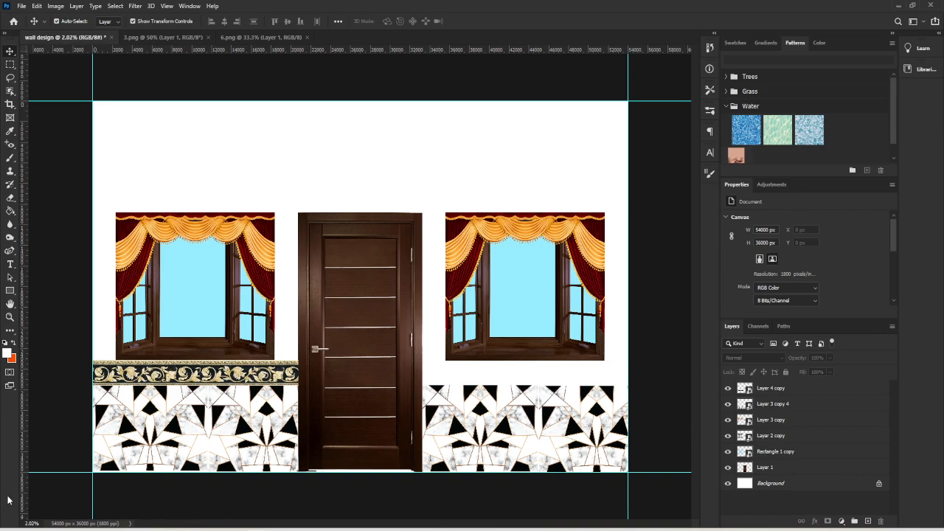
scroll(487, 373, "up", 1)
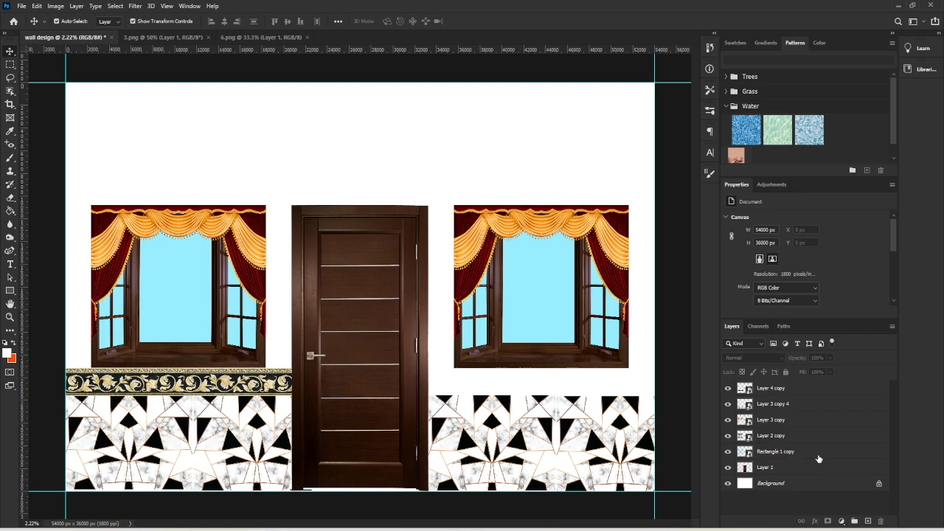
Step: Duplicate the floral border strip and place the copy above the marble tiles to the right of the door
left_click(198, 384)
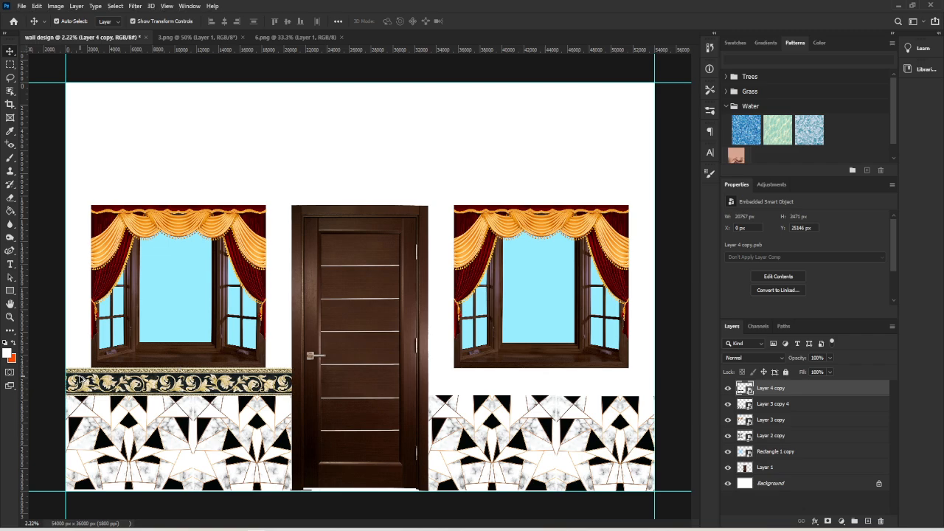
left_click_drag(83, 375, 445, 373)
left_click(682, 427)
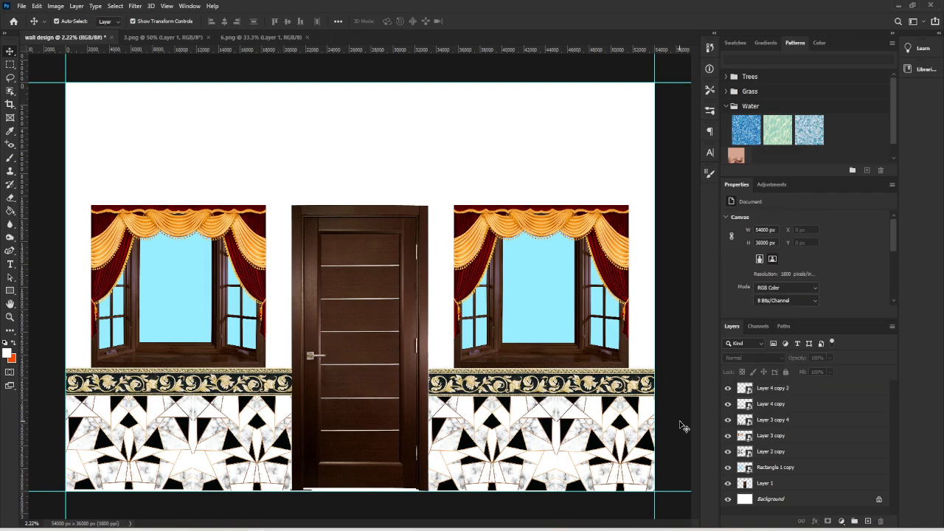
Step: Select both floral border strips and nudge them together slightly upward against the window sills
left_click(617, 396)
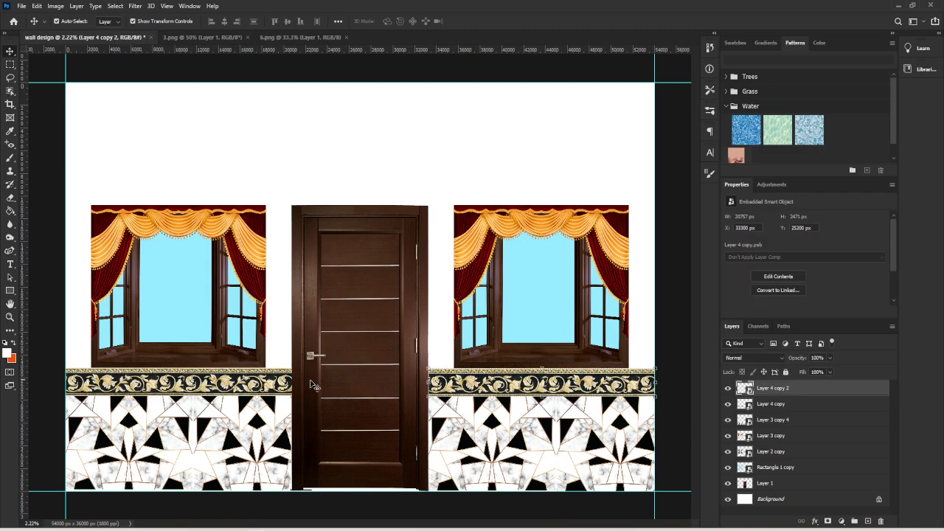
left_click(273, 391, "shift")
key("Up")
key("Up")
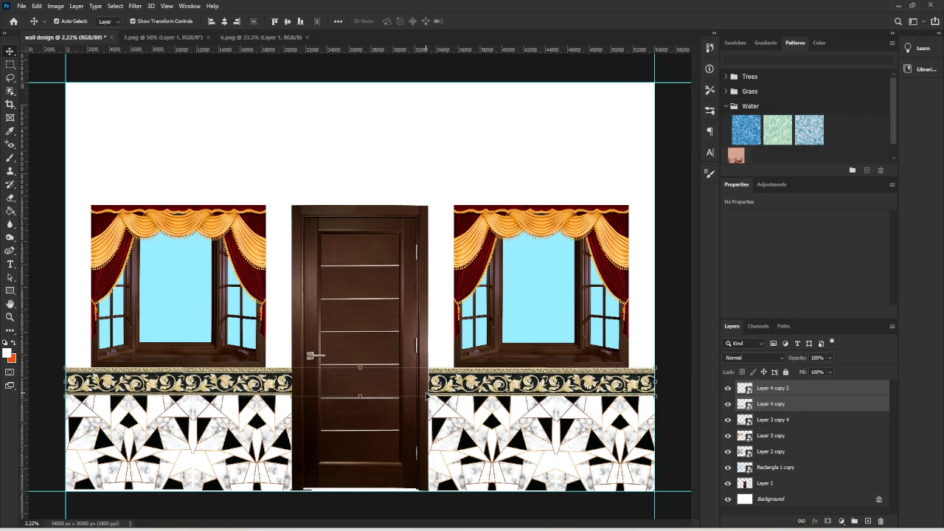
Step: Nudge the marble tile layer slightly downward beneath the floral border
left_click(558, 460)
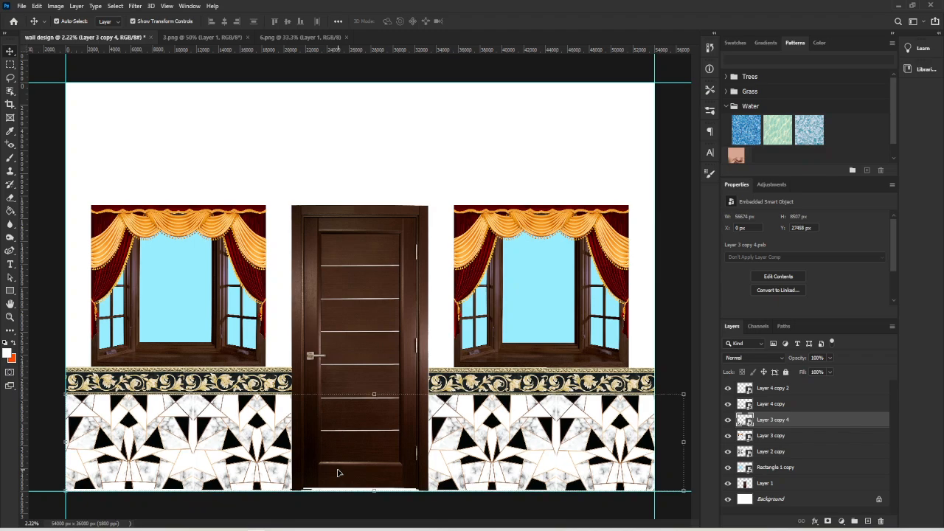
key("Down")
left_click(680, 380)
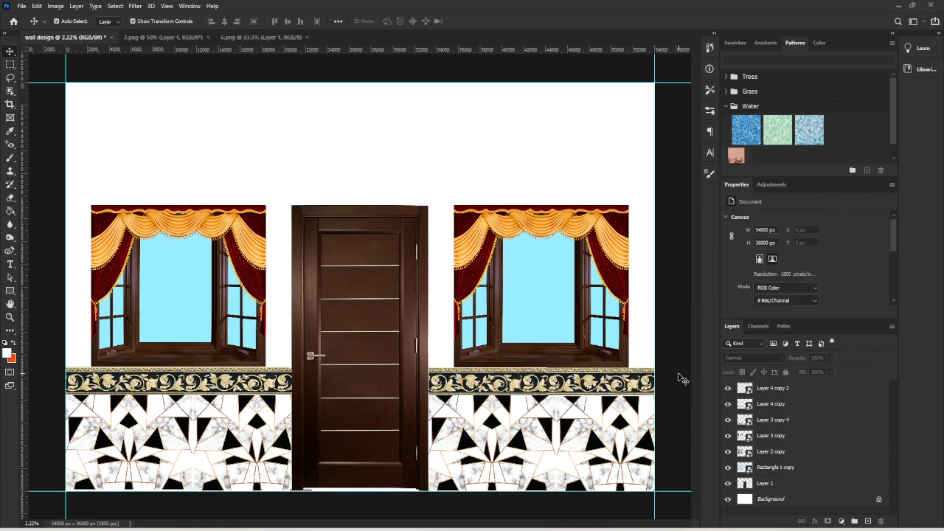
Step: Convert the two floral border strip layers into one smart object
left_click(571, 388)
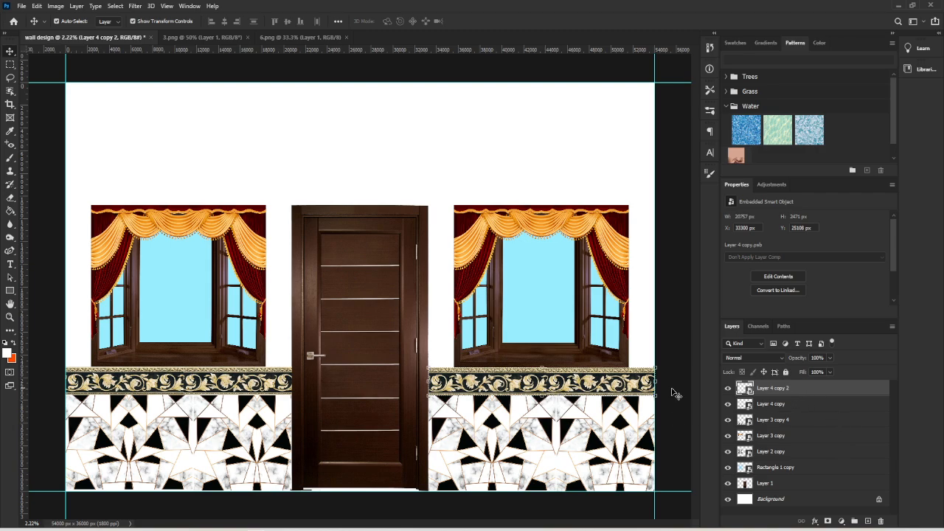
key("ctrl")
left_click(285, 395, "ctrl+shift")
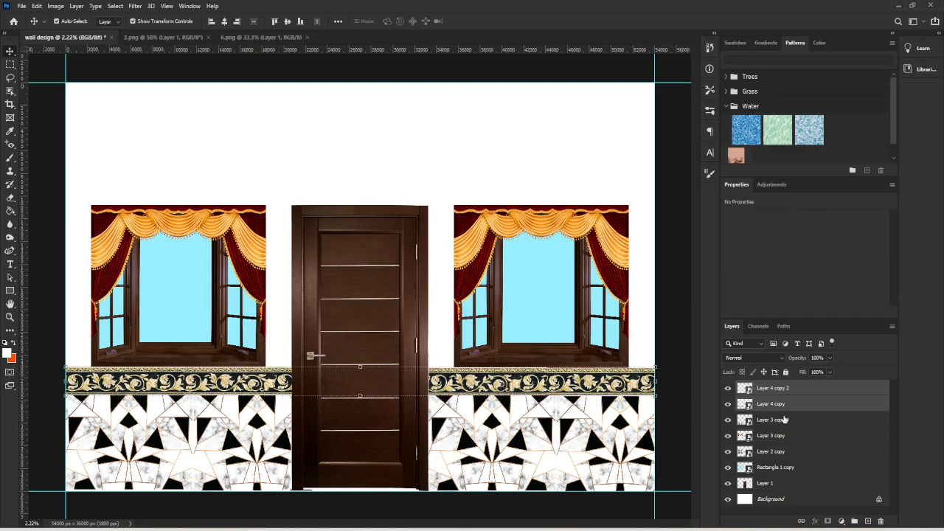
right_click(801, 399)
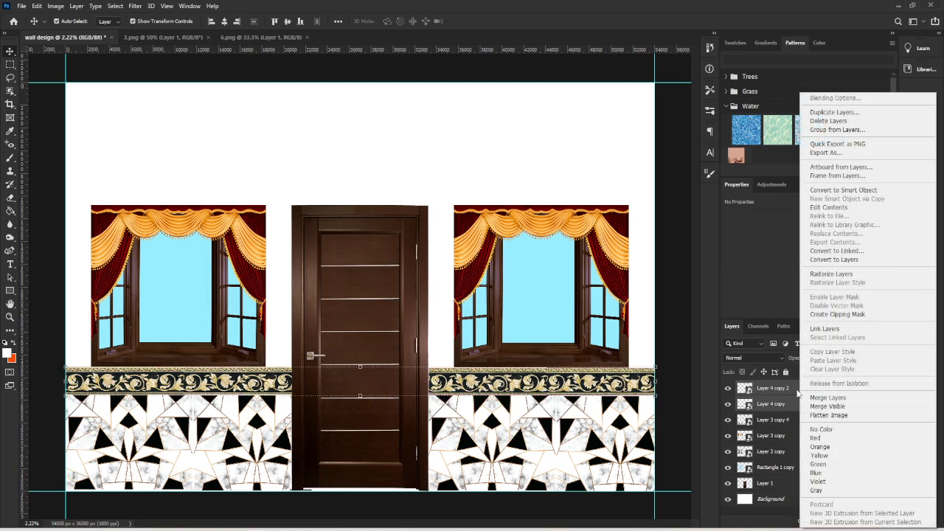
left_click(846, 191)
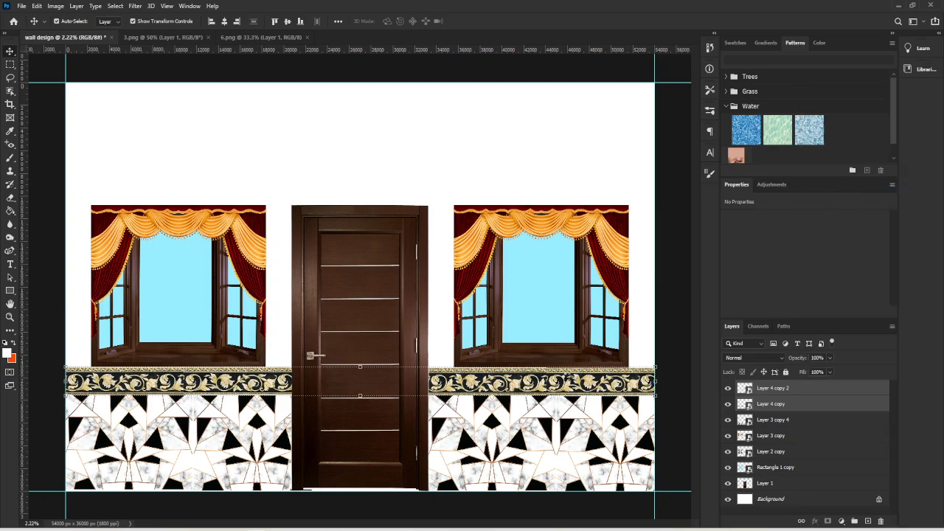